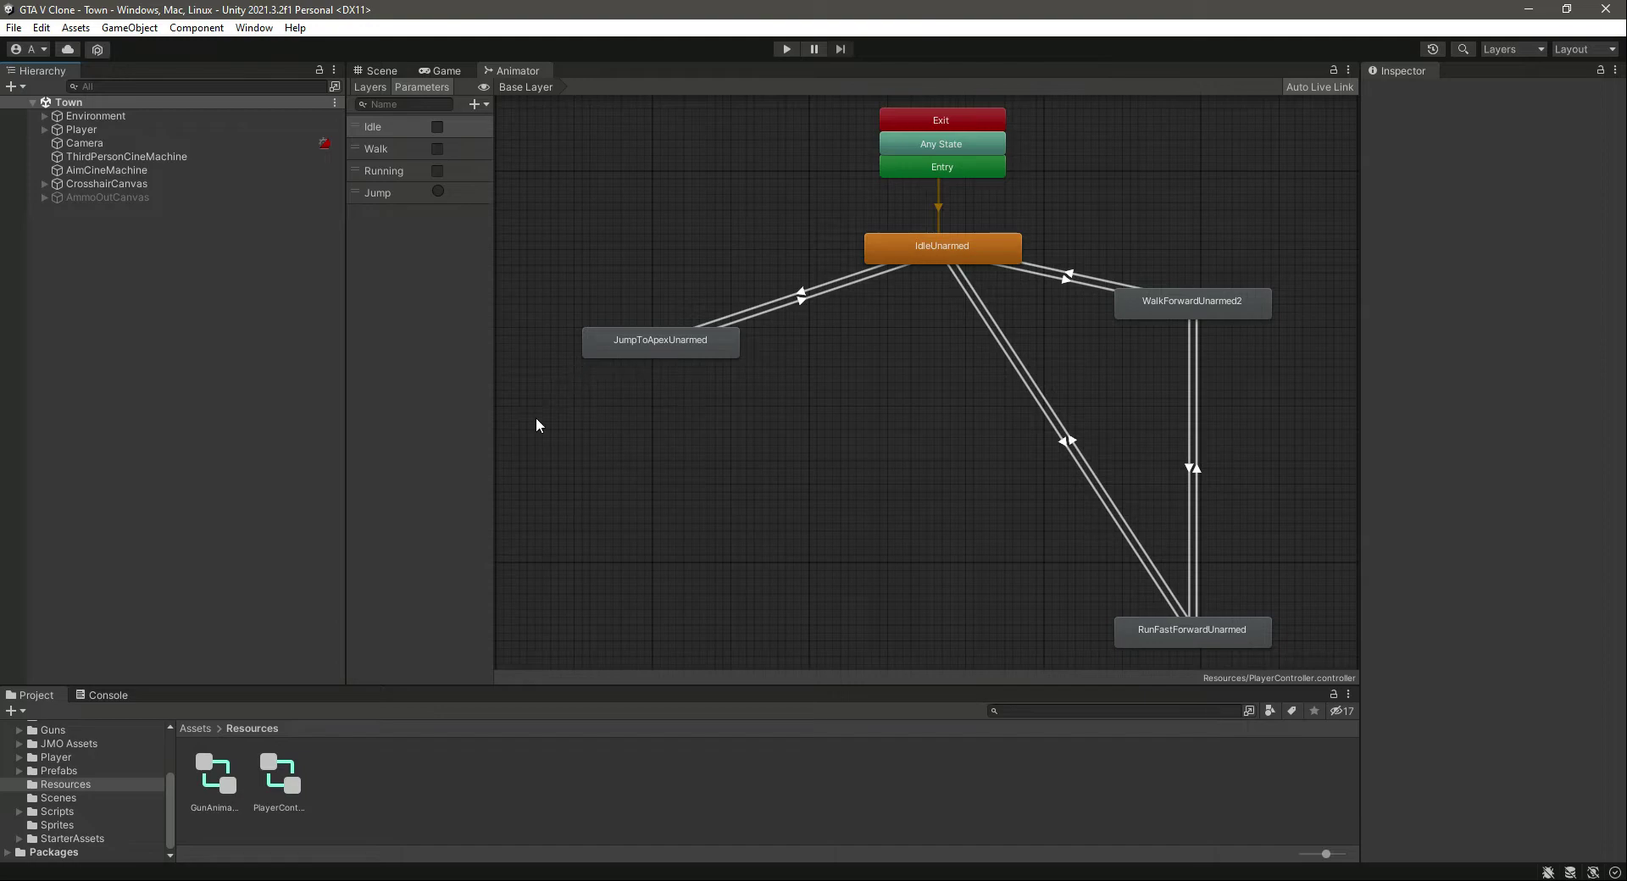
- Load the GunAnimator controller from the Resources folder into the Animator window
{"action": "left_click", "coordinate": [83, 785]}
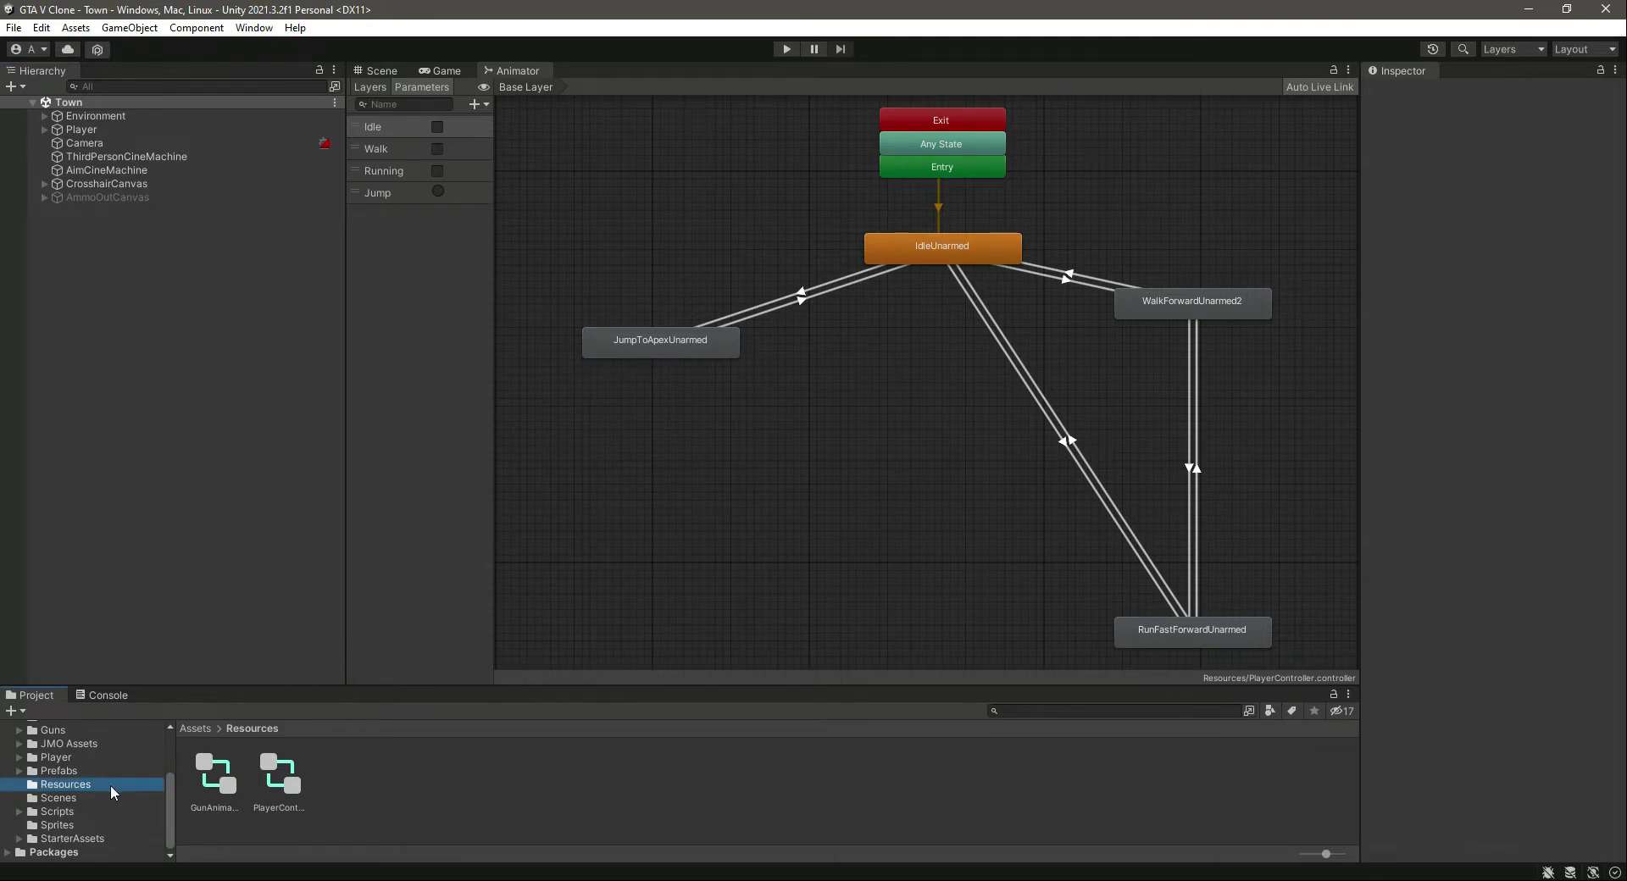
{"action": "left_click", "coordinate": [216, 780]}
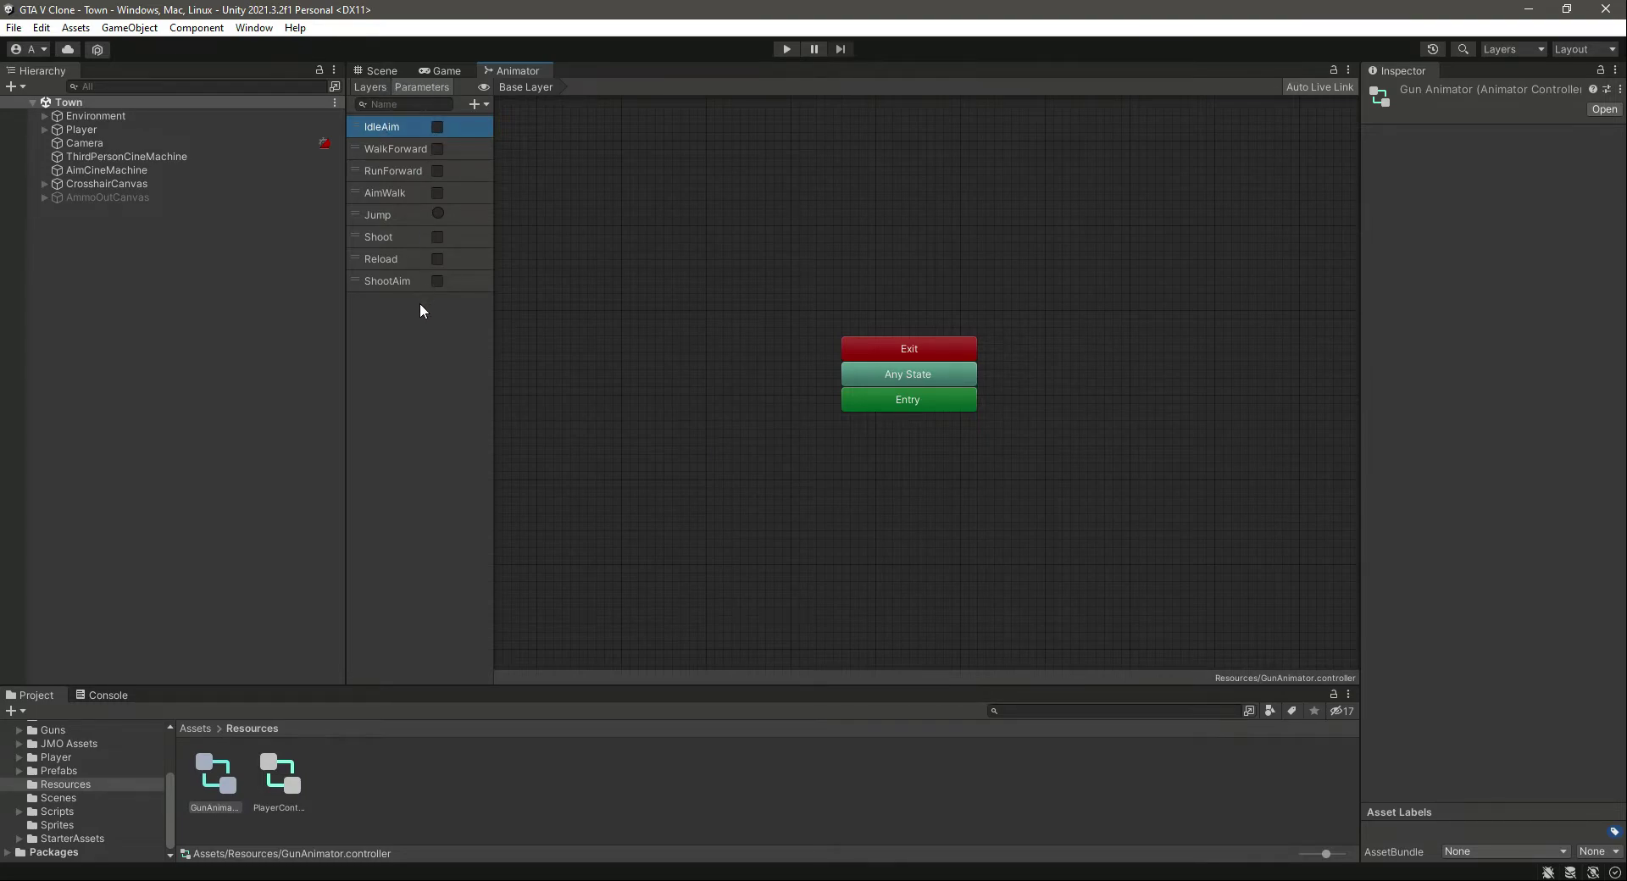
- Clear the IdleAim parameter selection in the empty Animator graph
{"action": "scroll", "coordinate": [937, 549], "scroll_direction": "down", "scroll_amount": 3}
{"action": "scroll", "coordinate": [935, 644], "scroll_direction": "up", "scroll_amount": 2}
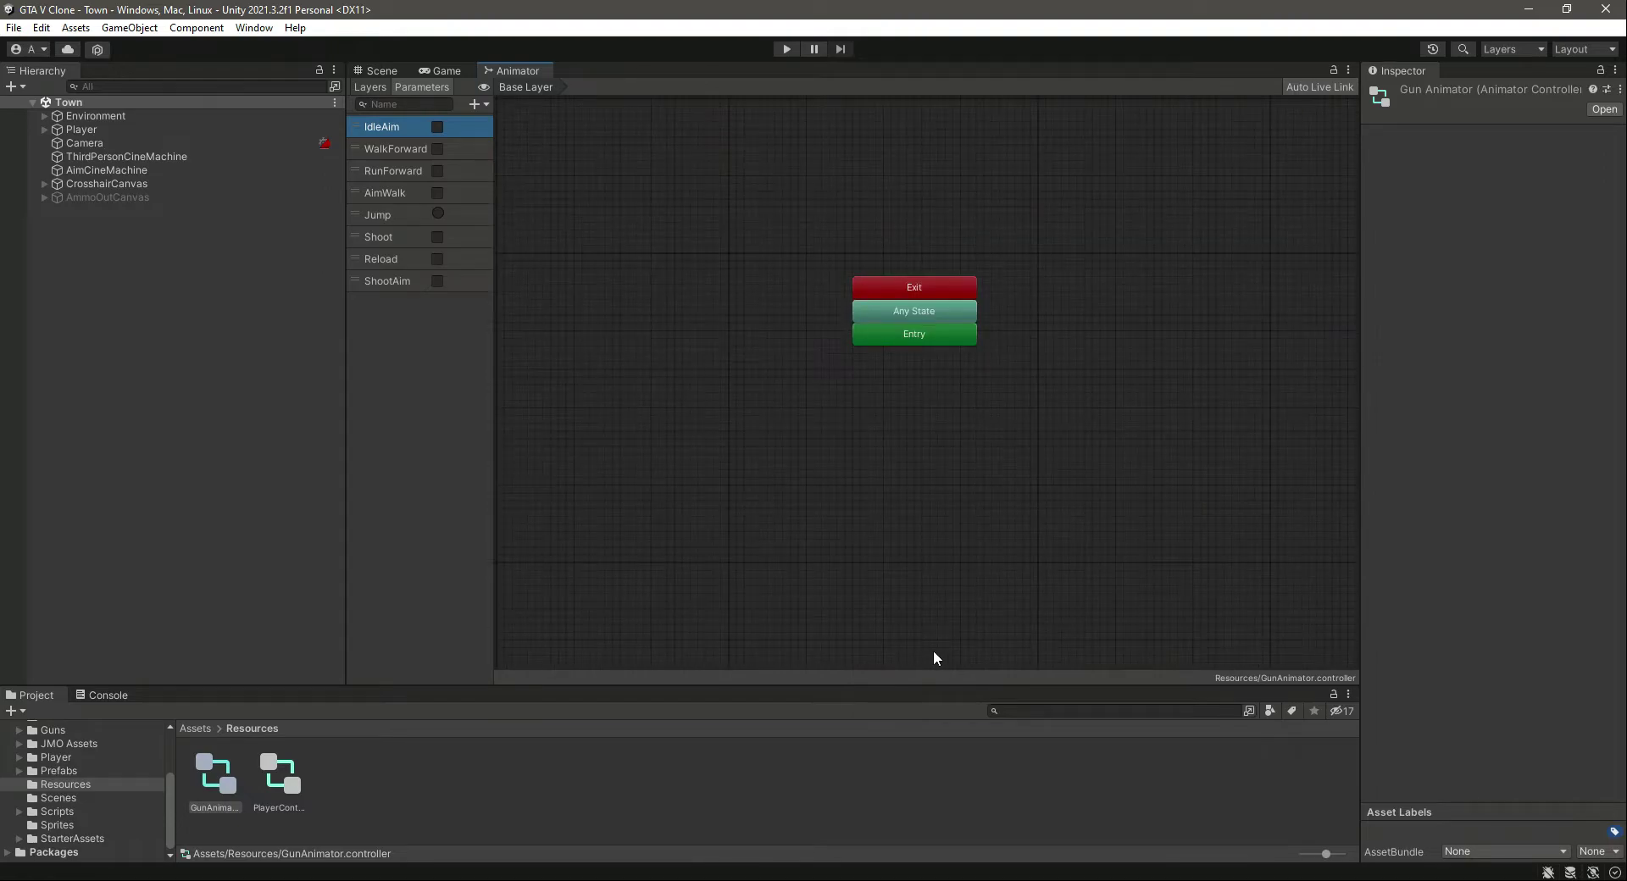
{"action": "scroll", "coordinate": [933, 657], "scroll_direction": "down", "scroll_amount": 3}
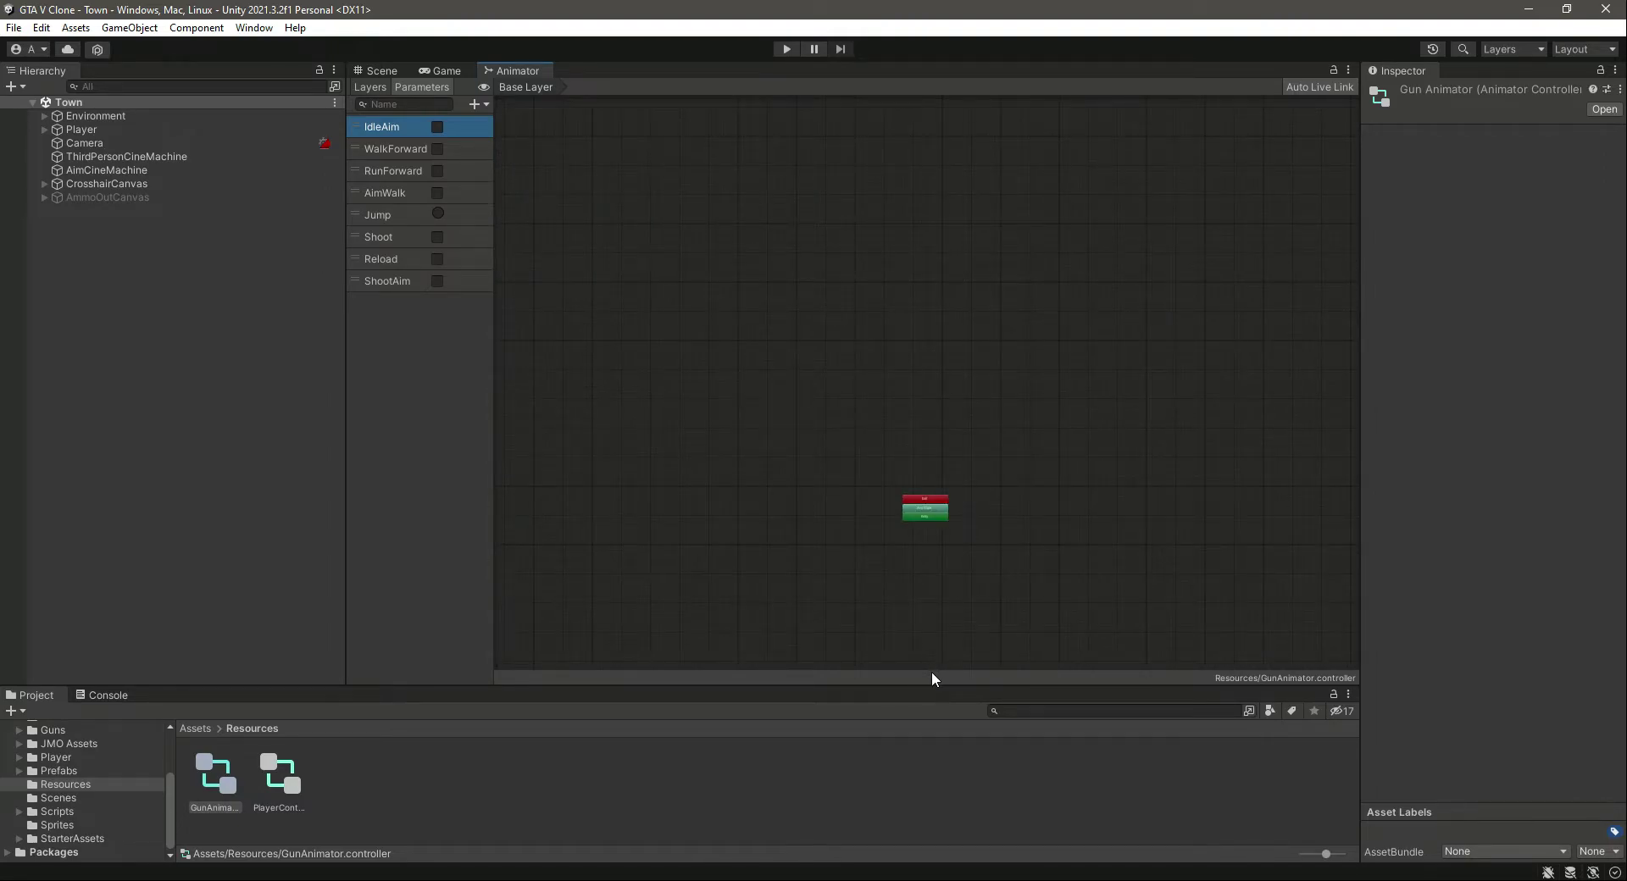
{"action": "scroll", "coordinate": [930, 667], "scroll_direction": "up", "scroll_amount": 5}
{"action": "scroll", "coordinate": [929, 662], "scroll_direction": "down", "scroll_amount": 3}
{"action": "scroll", "coordinate": [930, 664], "scroll_direction": "down", "scroll_amount": 1}
{"action": "scroll", "coordinate": [930, 667], "scroll_direction": "up", "scroll_amount": 6}
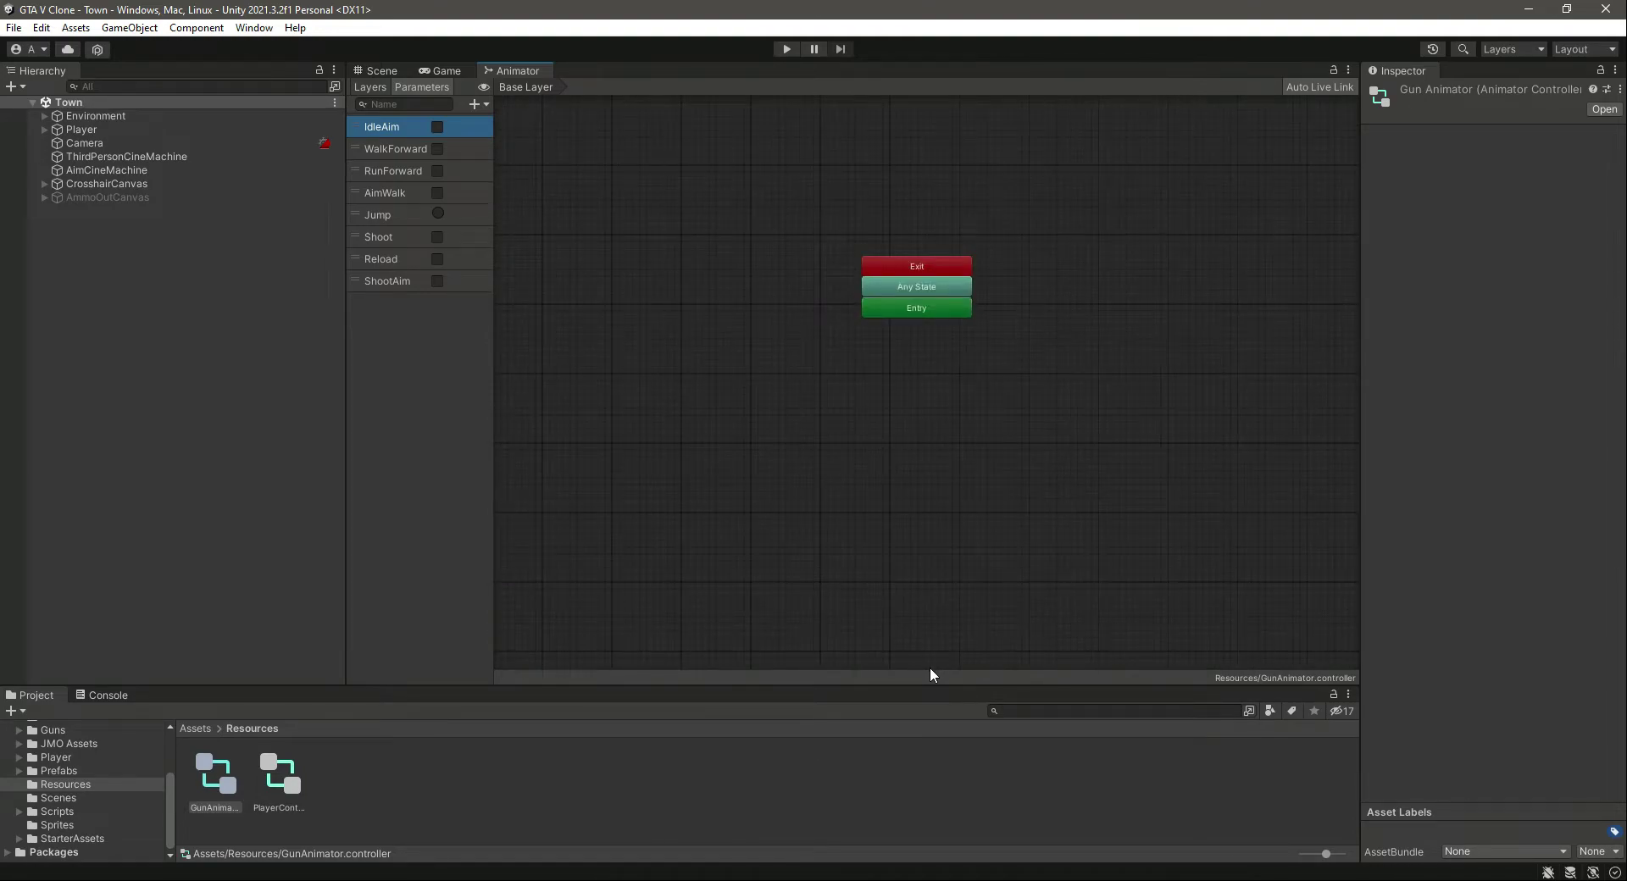
{"action": "left_click", "coordinate": [995, 415]}
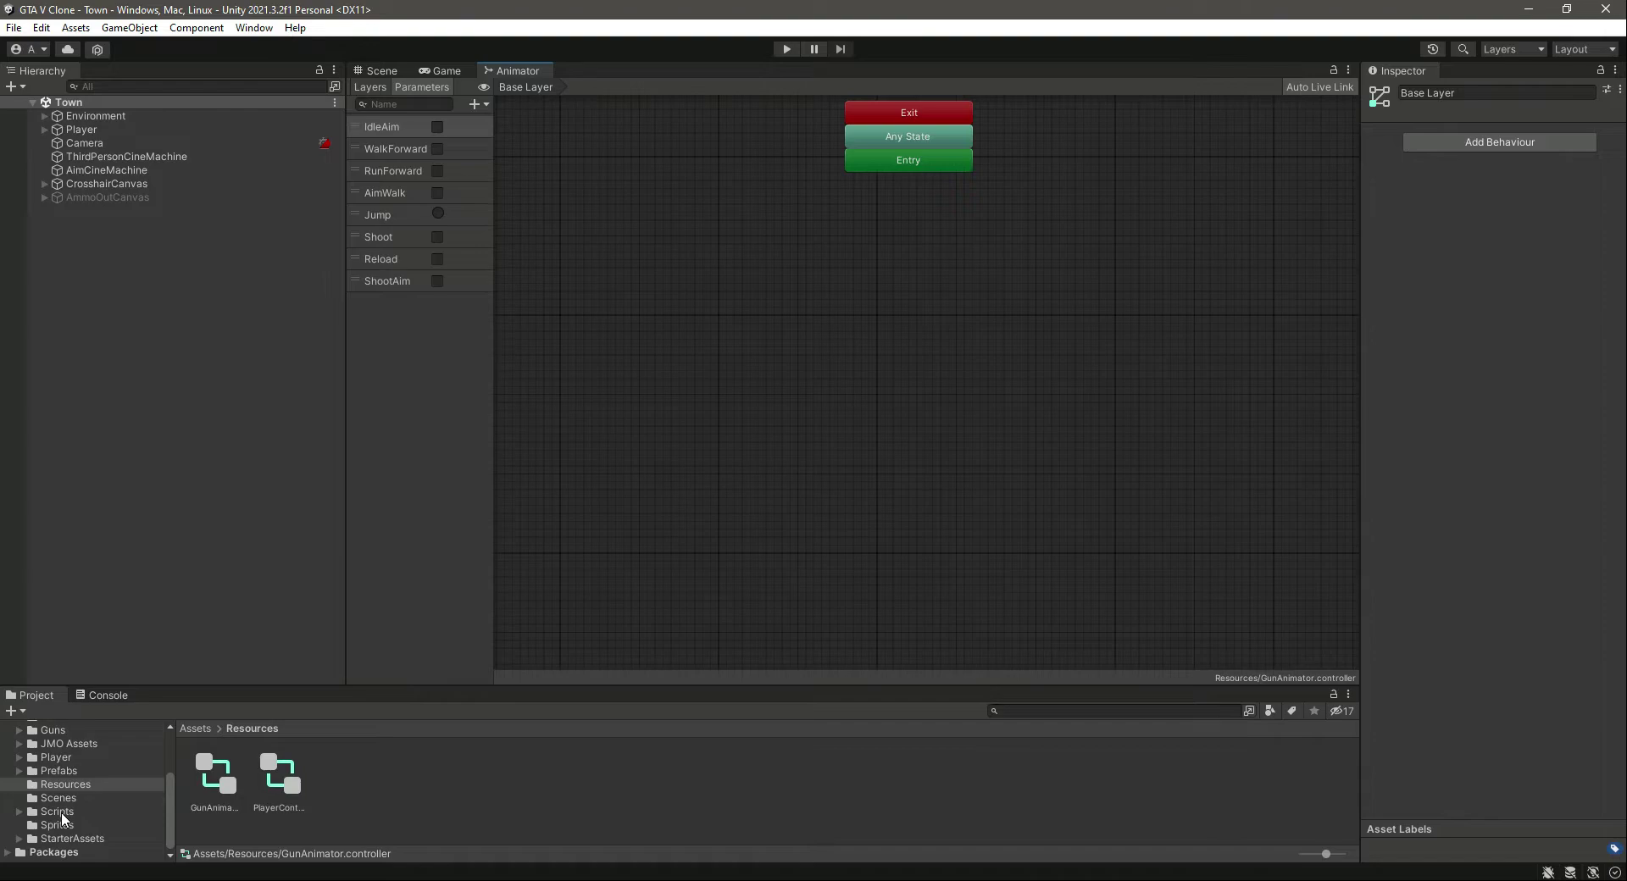
{"action": "scroll", "coordinate": [62, 813], "scroll_direction": "up", "scroll_amount": 3}
- Open Player > PlayerCharacters > Animations > Handgun and drag Draw2Guns into the graph
{"action": "left_click", "coordinate": [73, 848]}
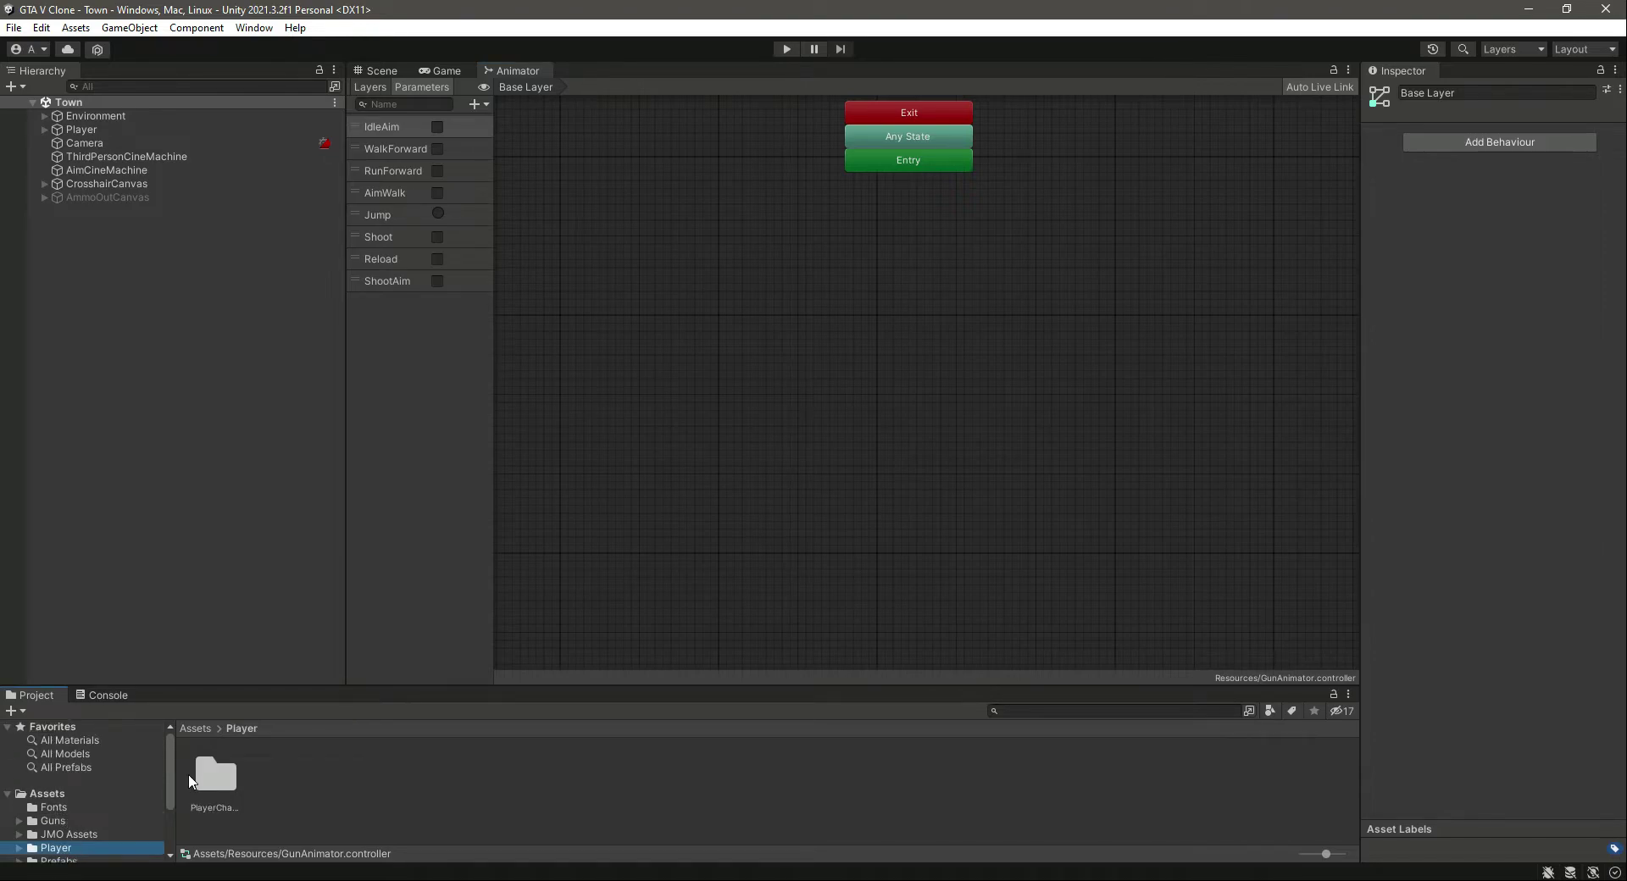
{"action": "double_click", "coordinate": [212, 771]}
{"action": "left_click", "coordinate": [211, 771]}
{"action": "double_click", "coordinate": [213, 773]}
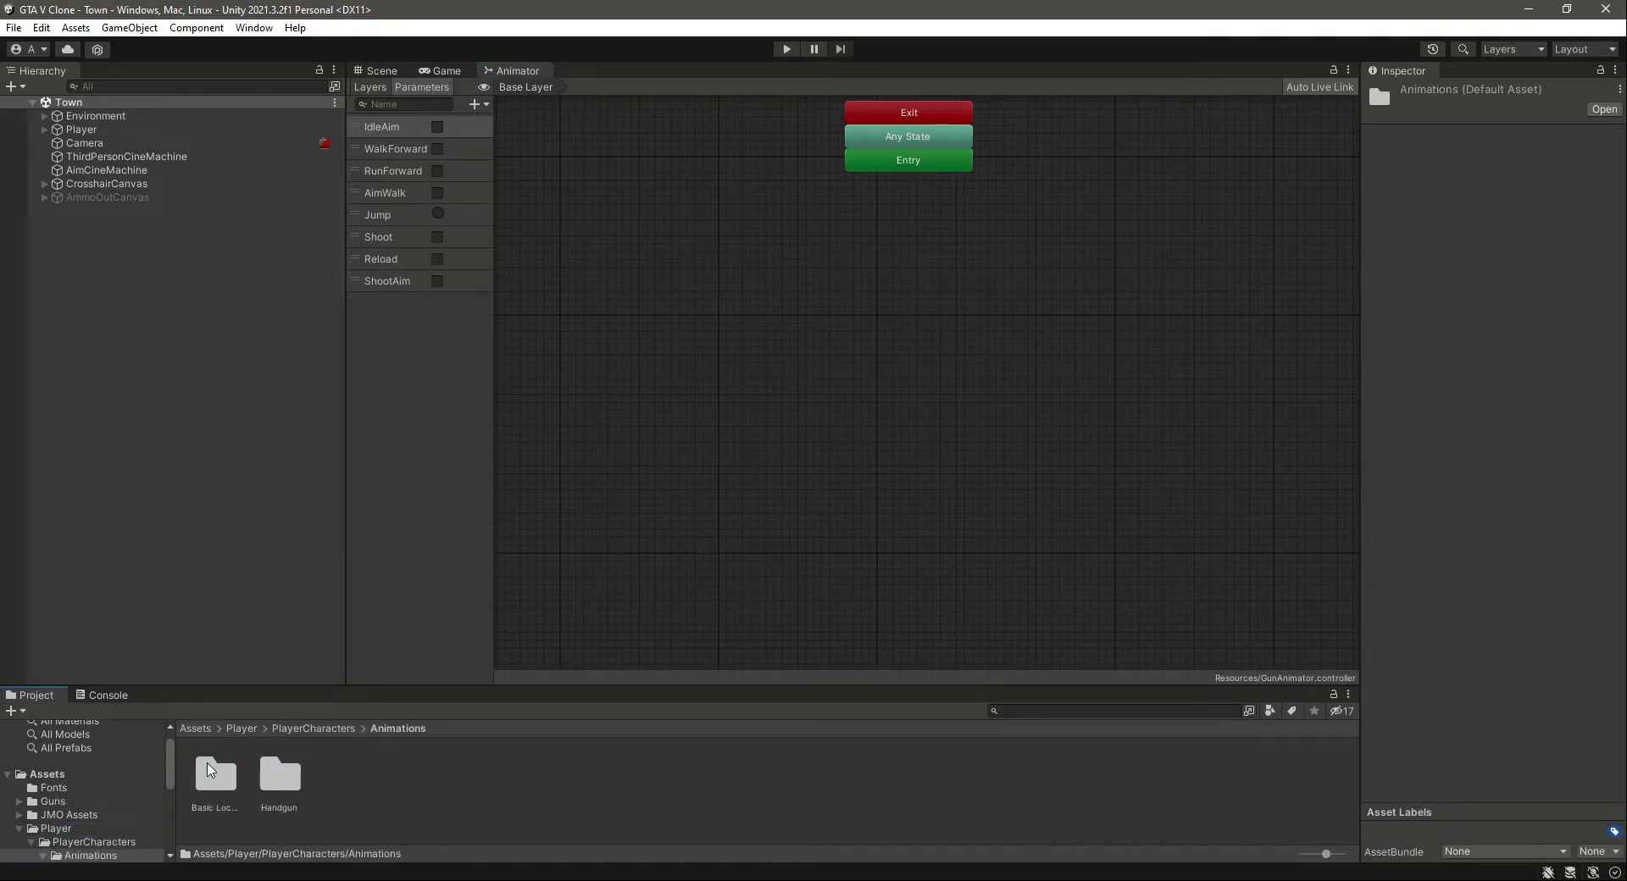
{"action": "double_click", "coordinate": [277, 785]}
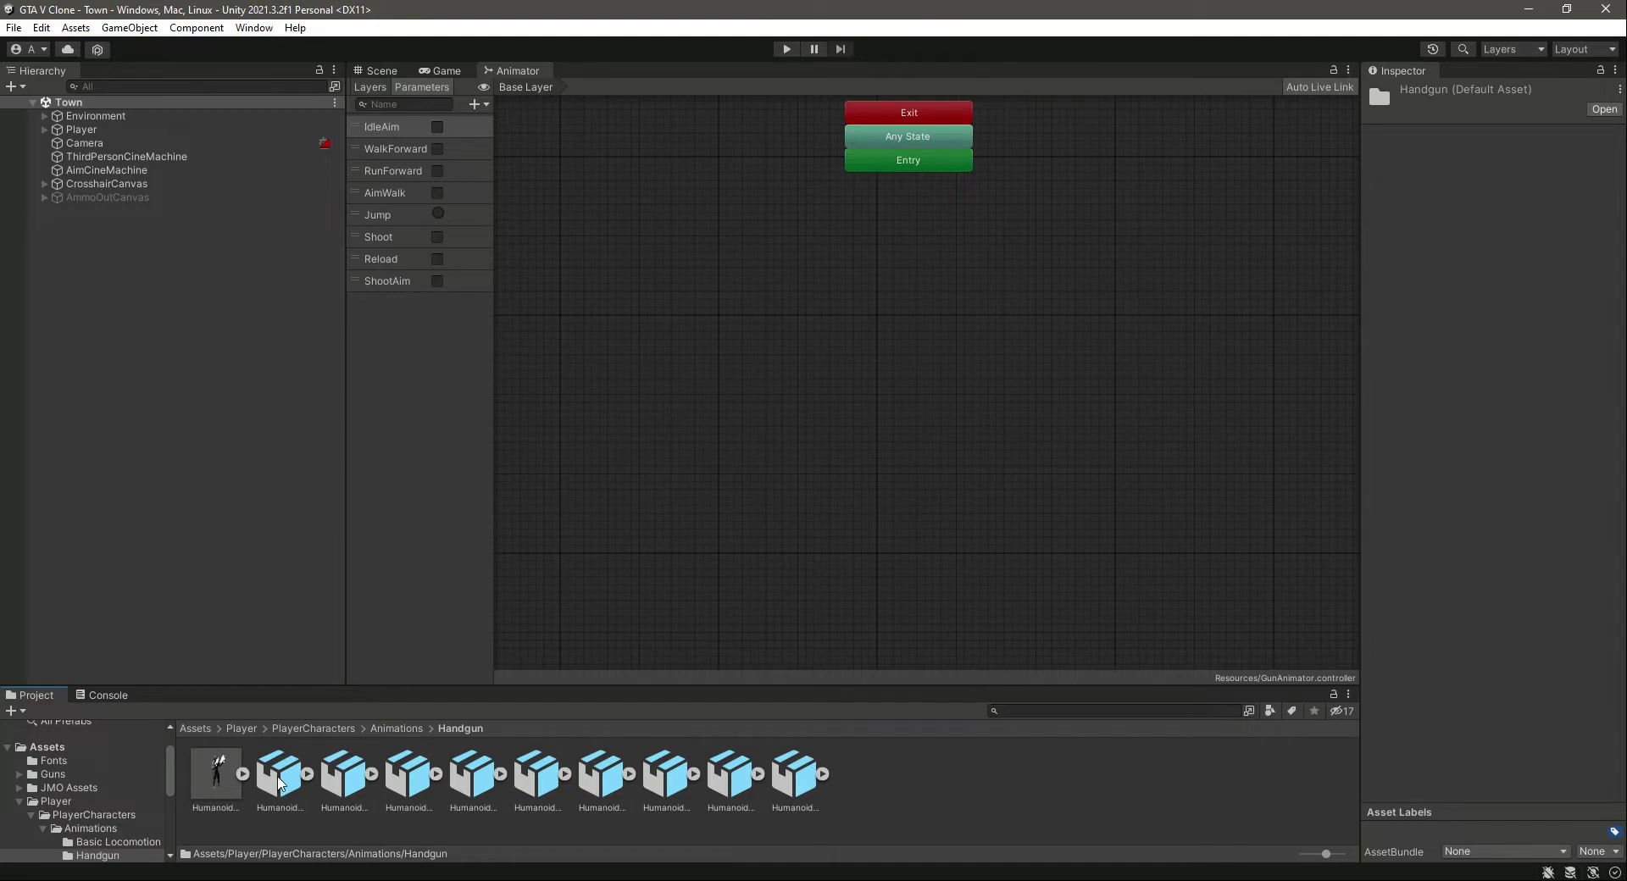
{"action": "left_click_drag", "start_coordinate": [279, 782], "coordinate": [930, 267]}
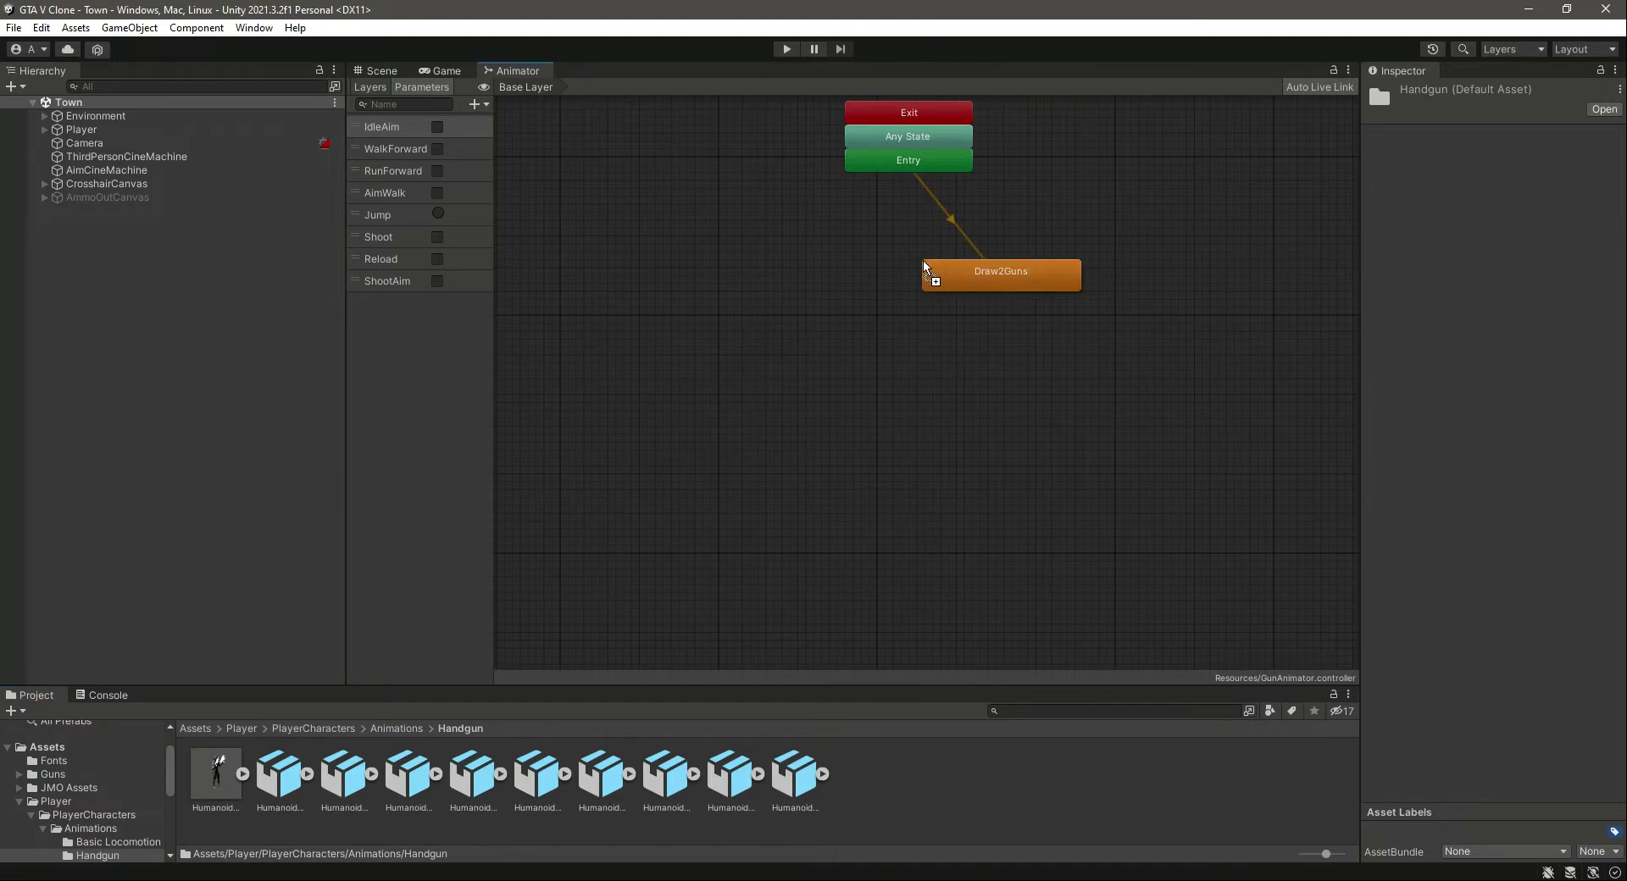
- Place Draw2Guns just below Entry and play its draw animation preview in the Inspector
{"action": "left_click_drag", "start_coordinate": [1035, 292], "coordinate": [939, 265]}
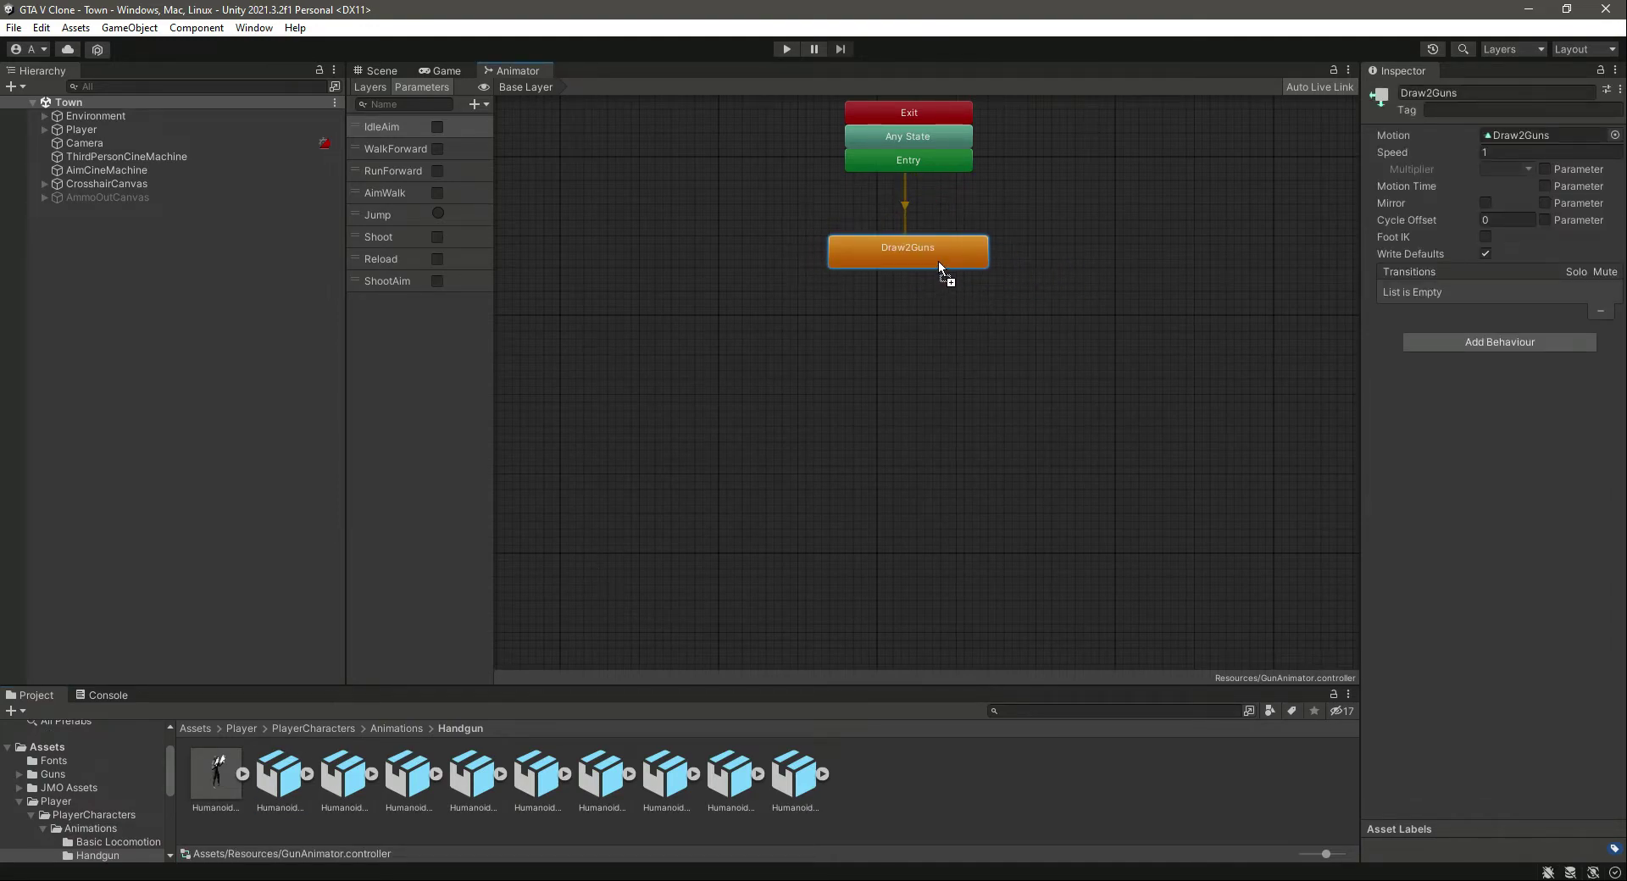
{"action": "double_click", "coordinate": [923, 248]}
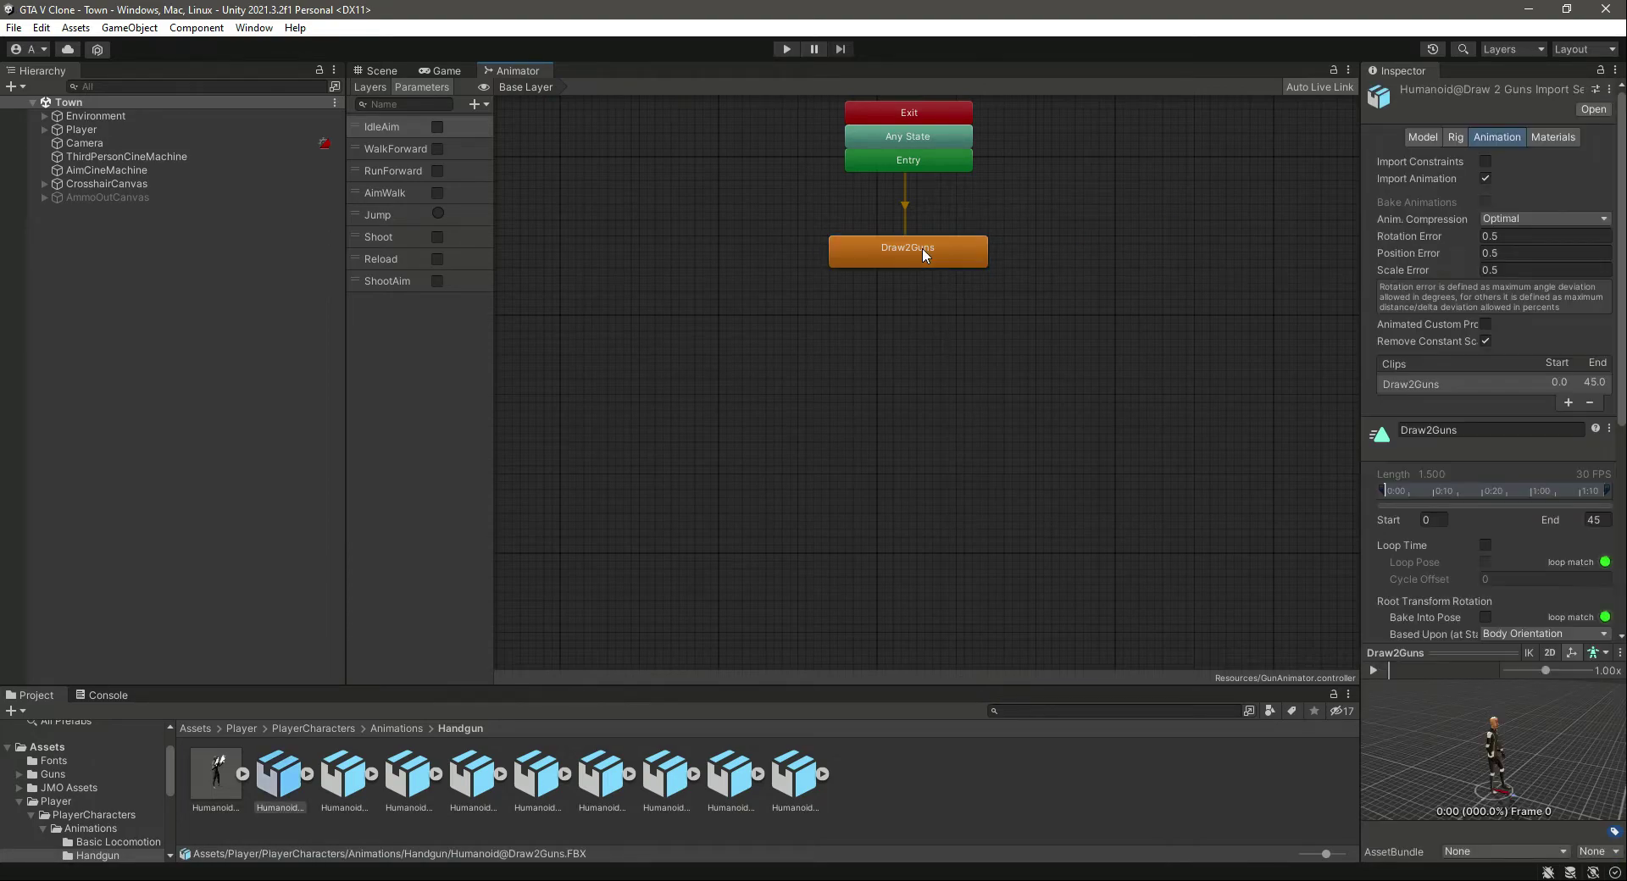
{"action": "left_click", "coordinate": [1372, 670]}
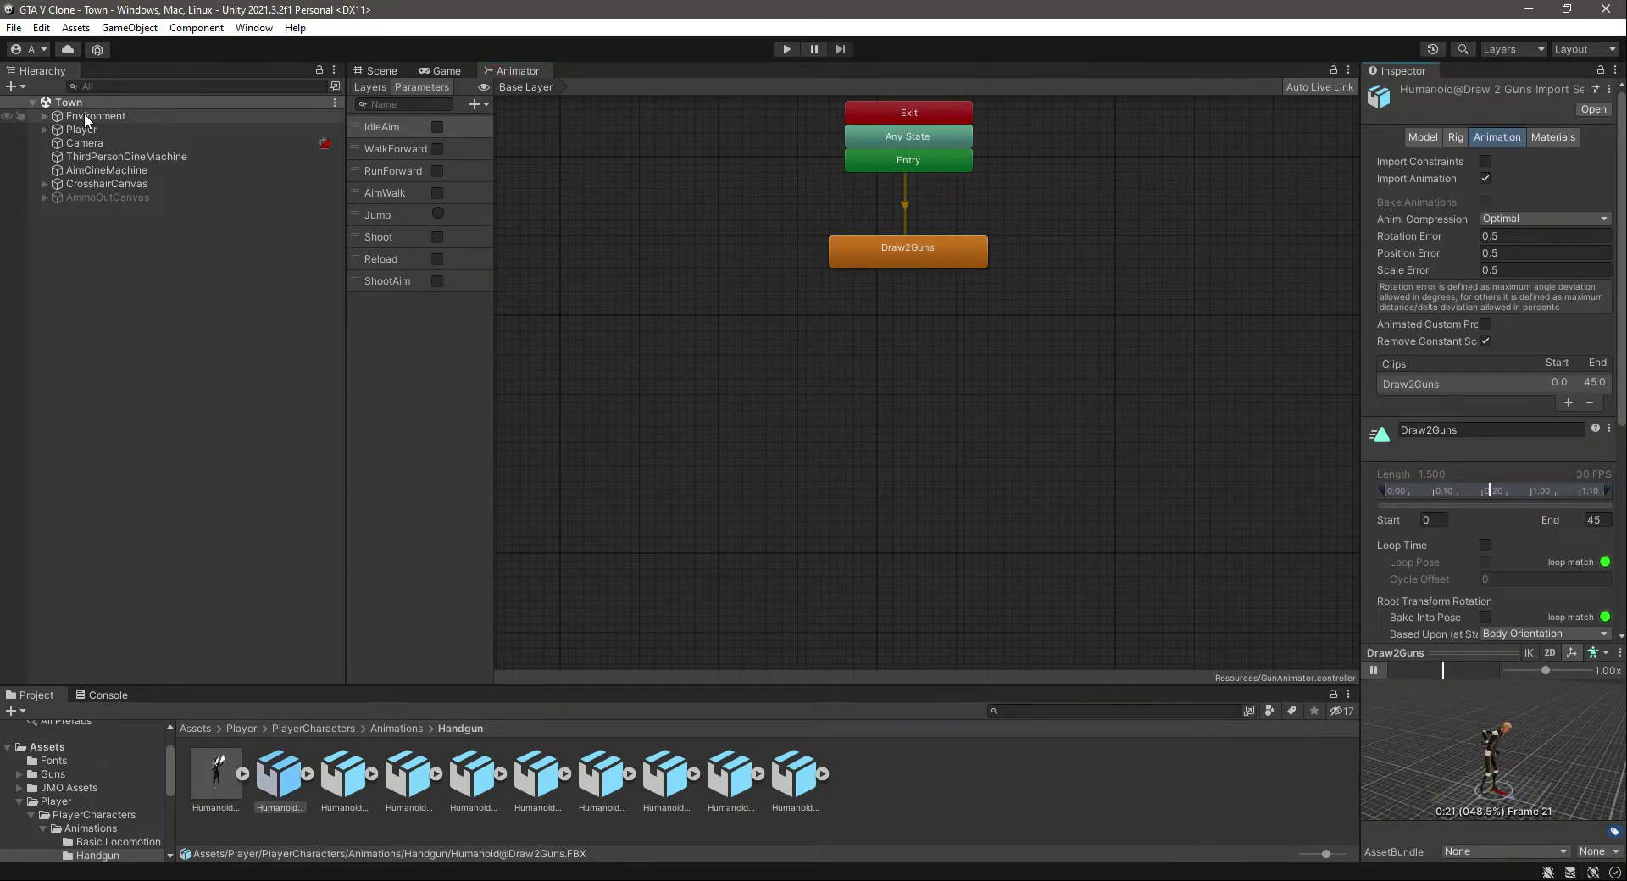
{"action": "left_click_drag", "start_coordinate": [1507, 754], "coordinate": [1446, 736]}
{"action": "scroll", "coordinate": [1446, 736], "scroll_direction": "down", "scroll_amount": 3}
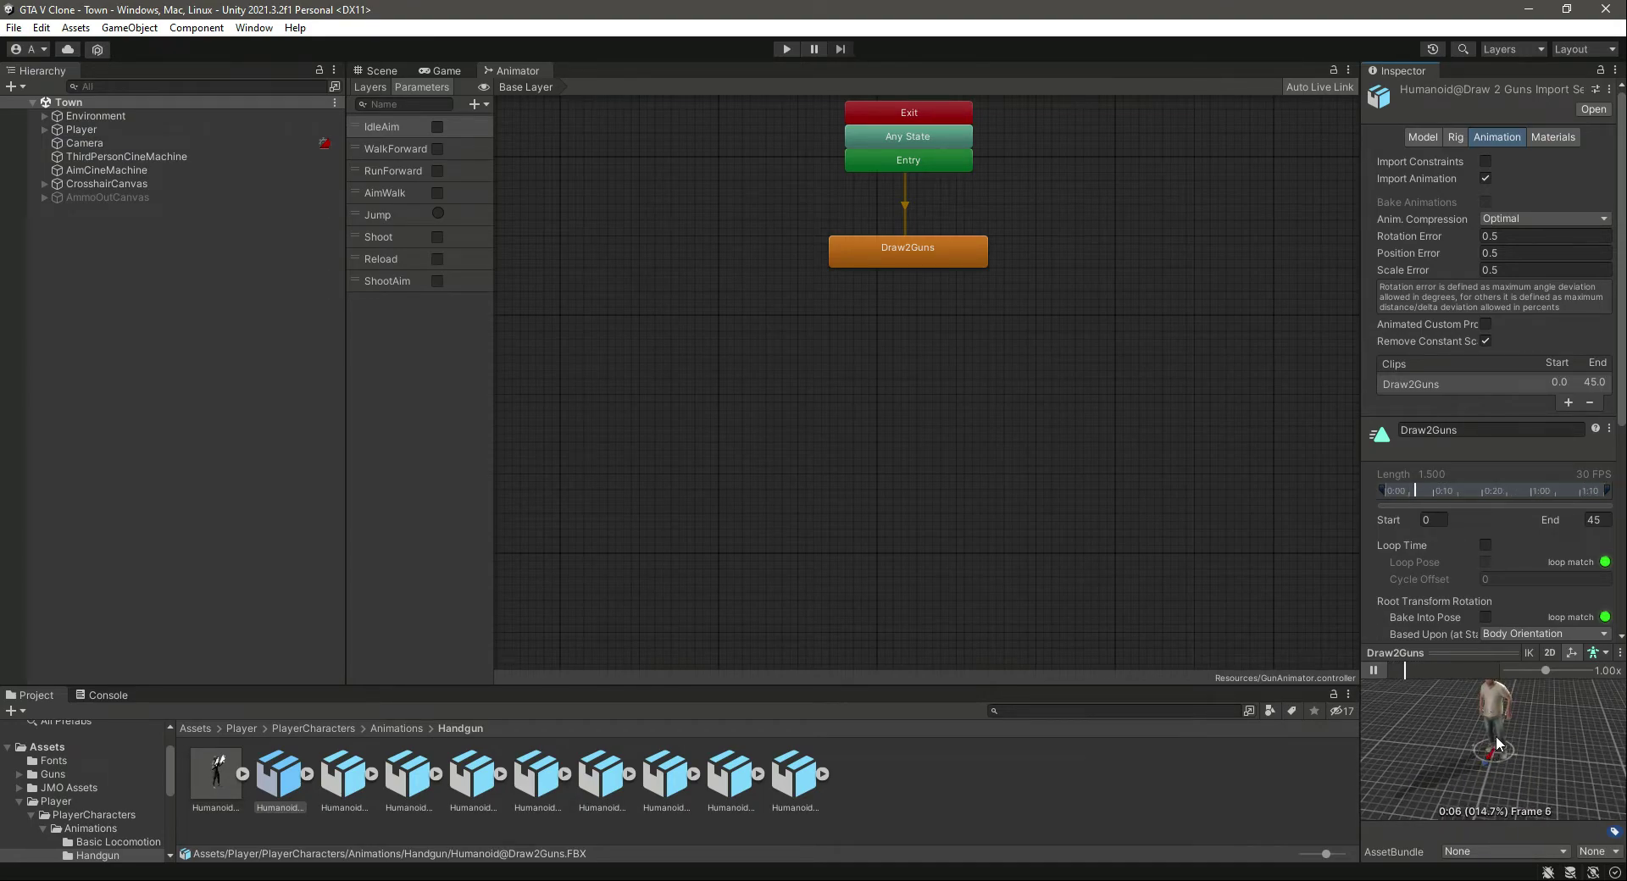
{"action": "scroll", "coordinate": [1491, 746], "scroll_direction": "up", "scroll_amount": 5}
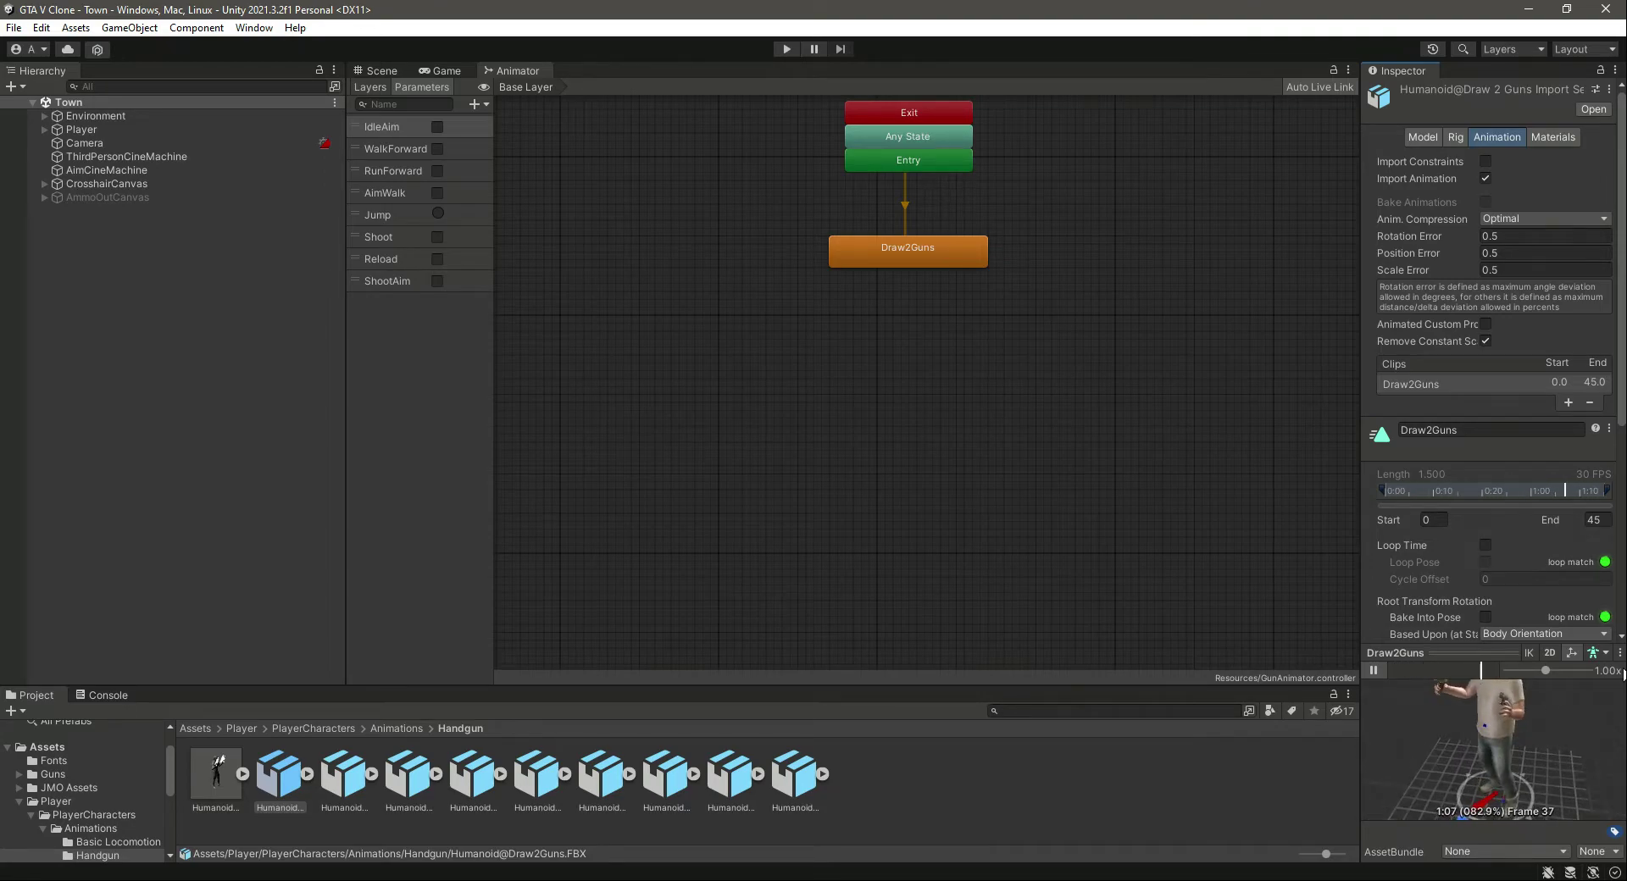
{"action": "left_click", "coordinate": [1373, 670]}
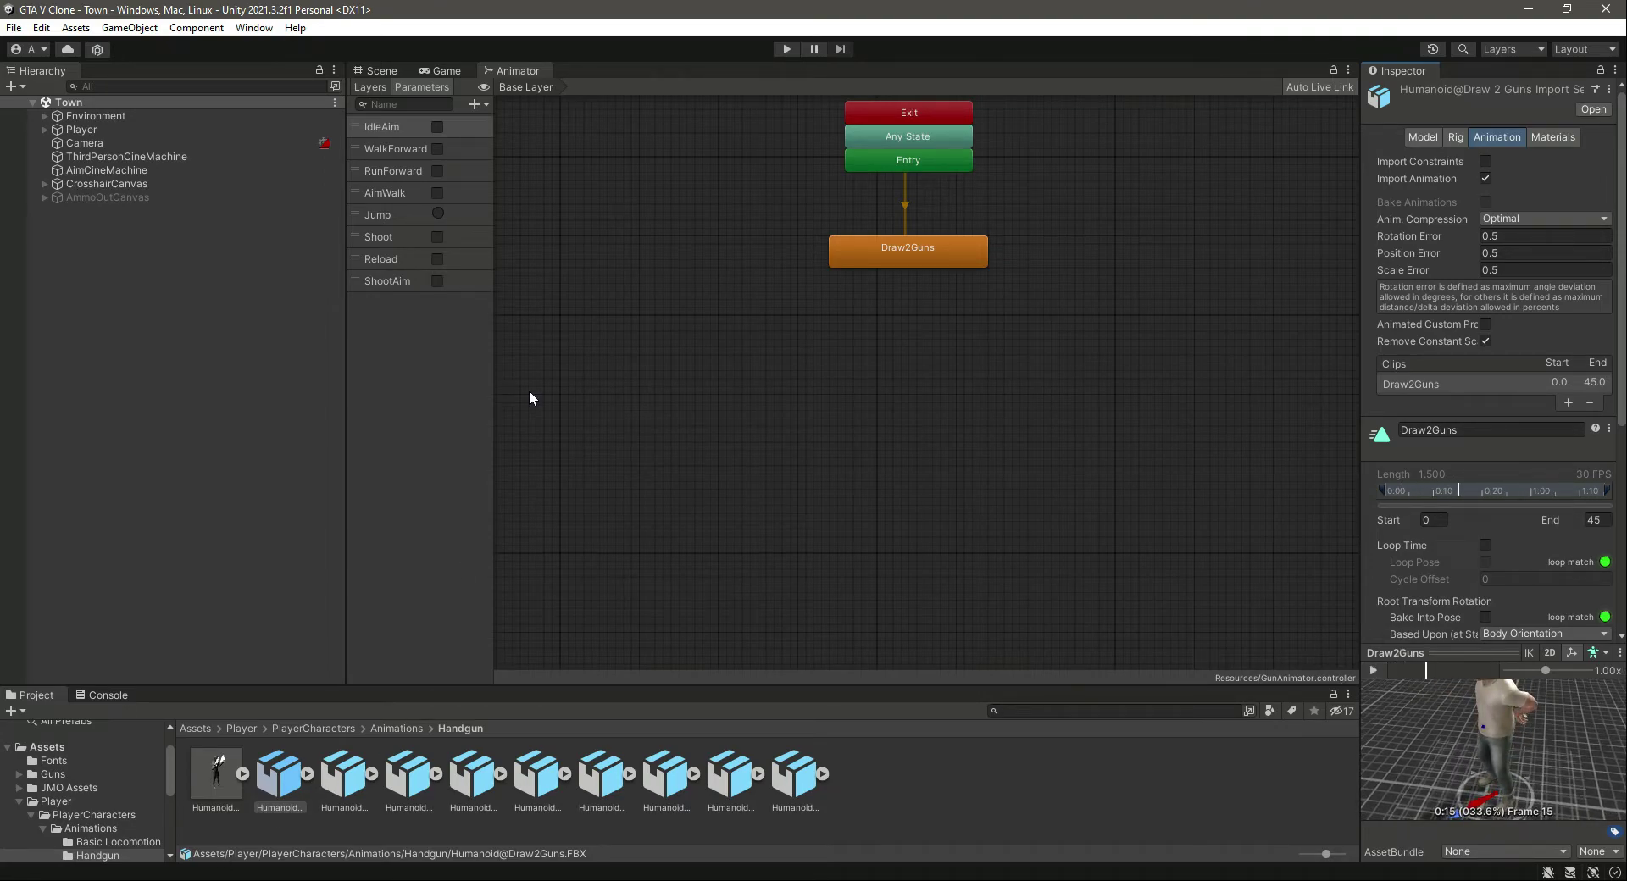
{"action": "left_click", "coordinate": [330, 786]}
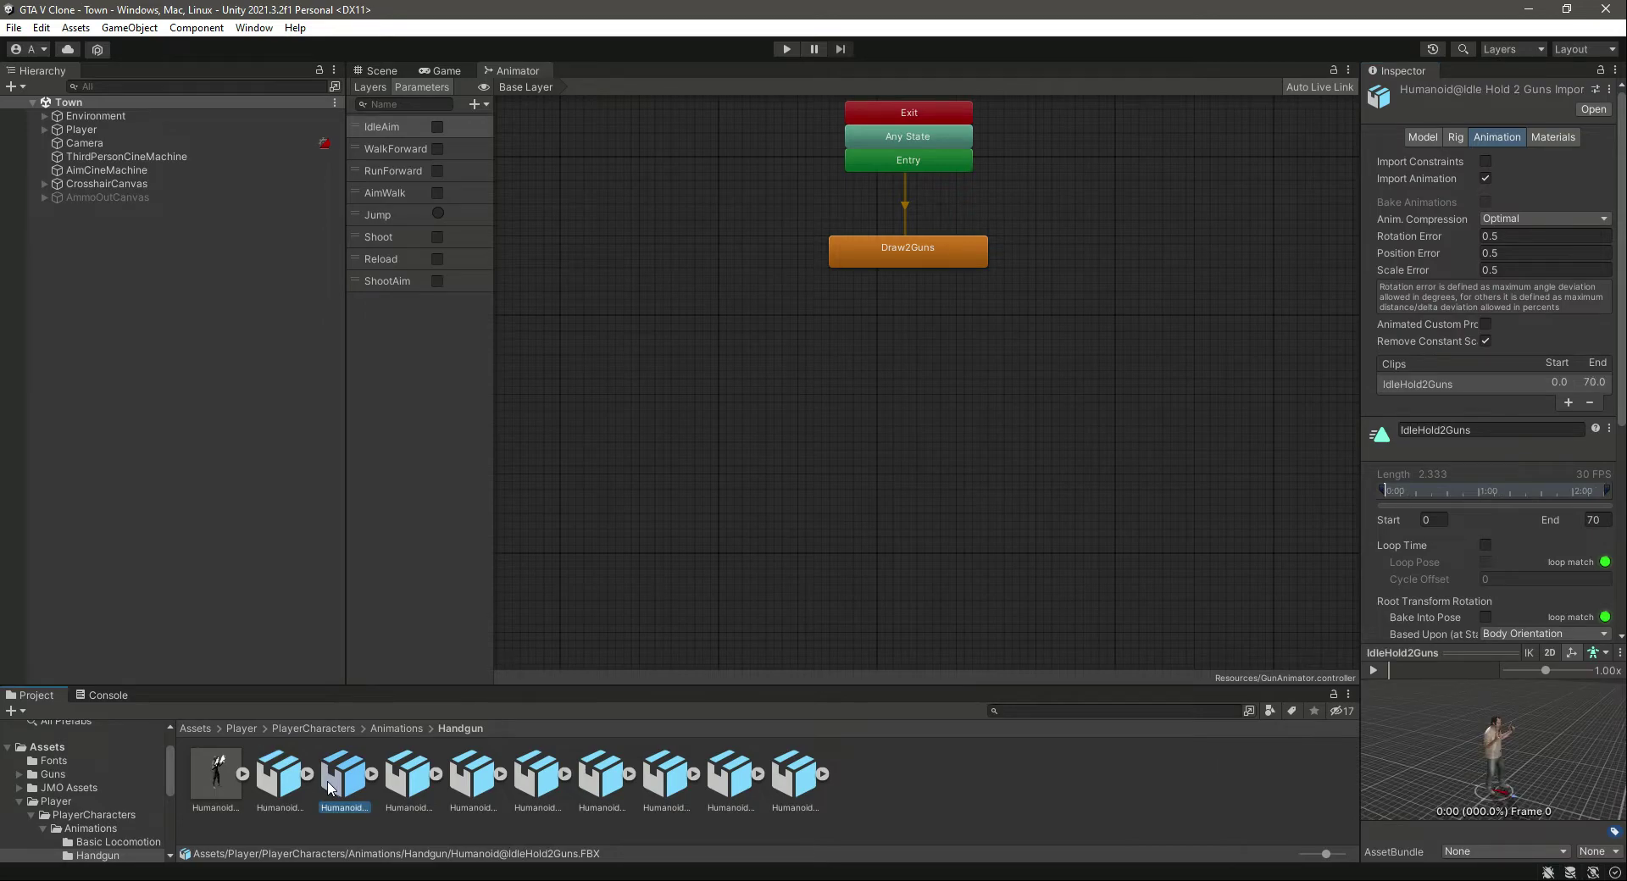
- Add an IdleHold2Guns state below Draw2Guns and preview its idle animation
{"action": "left_click_drag", "start_coordinate": [336, 787], "coordinate": [932, 331]}
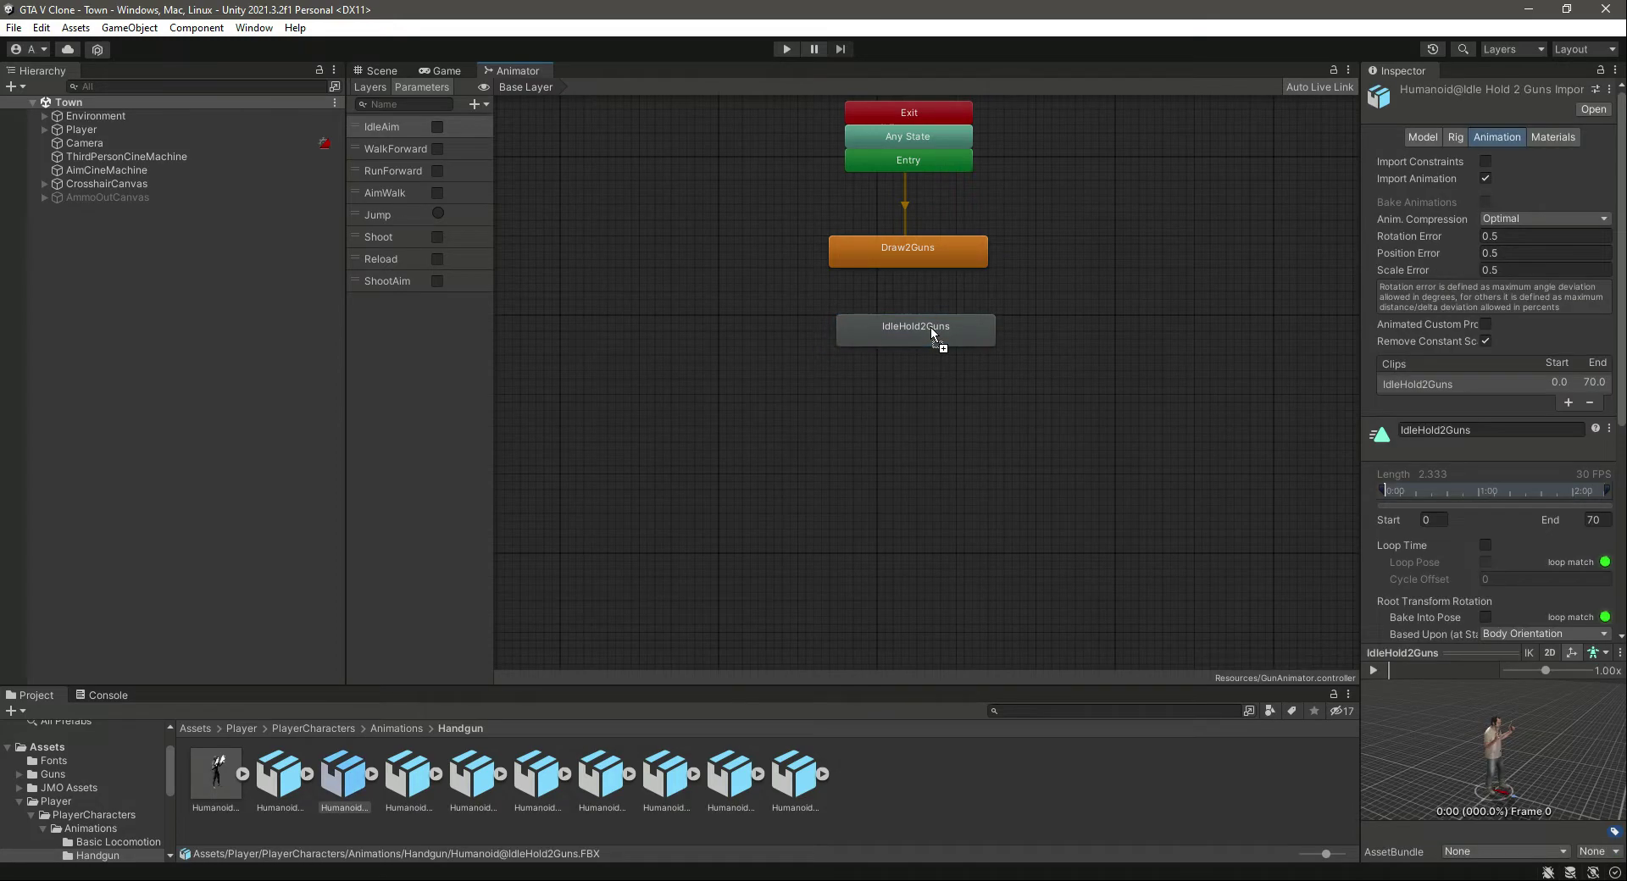
{"action": "left_click", "coordinate": [1373, 670]}
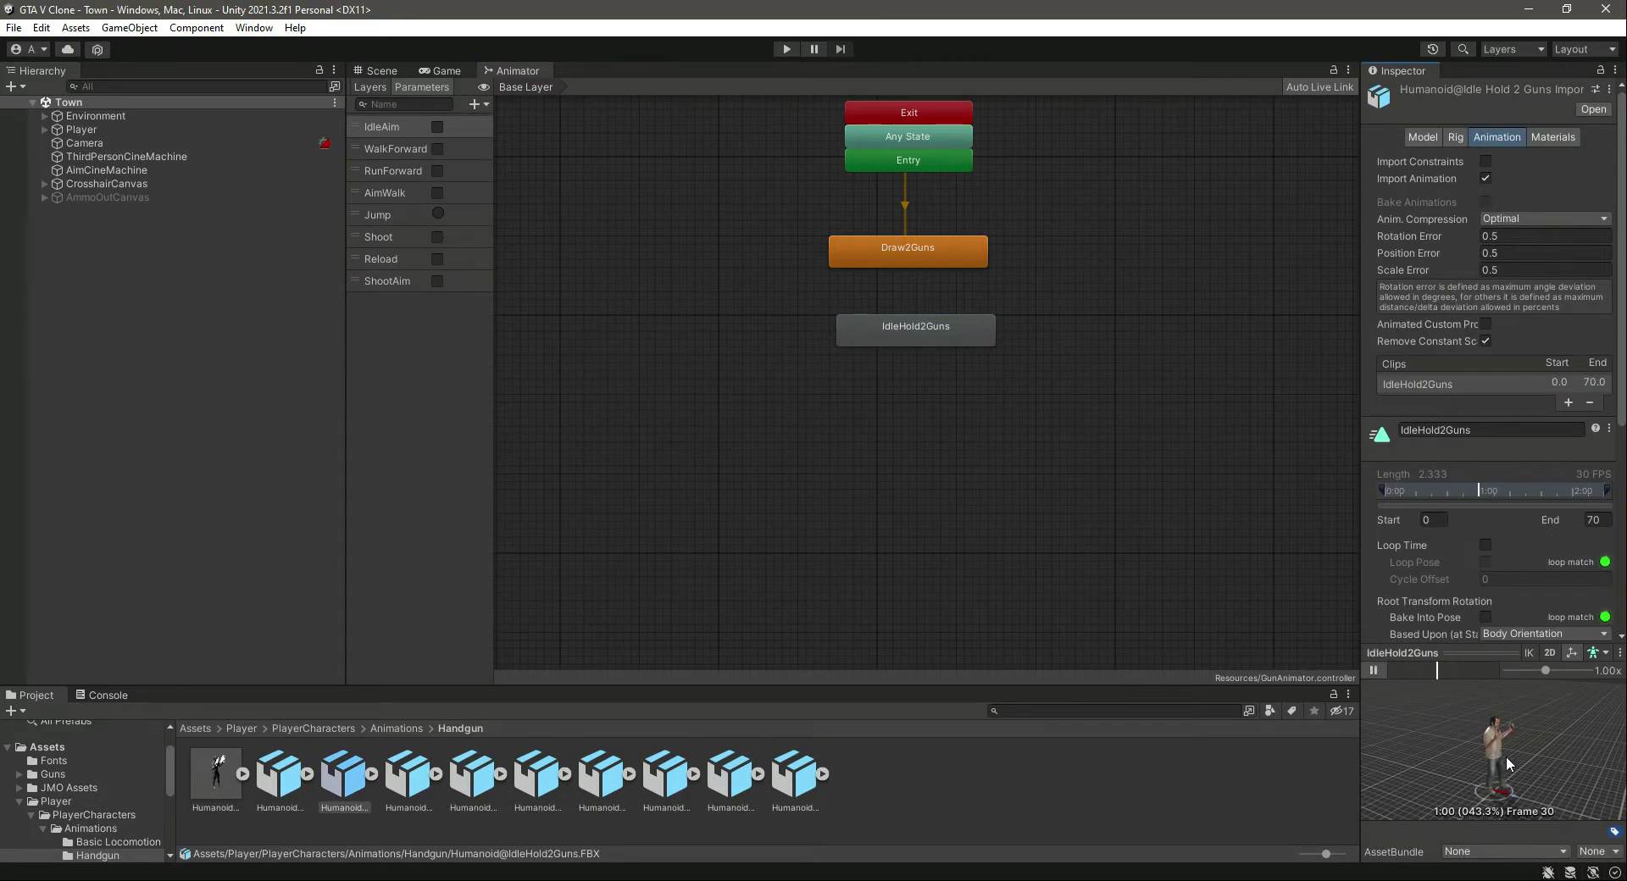
{"action": "left_click_drag", "start_coordinate": [1514, 750], "coordinate": [1387, 751]}
{"action": "scroll", "coordinate": [1492, 746], "scroll_direction": "up", "scroll_amount": 5}
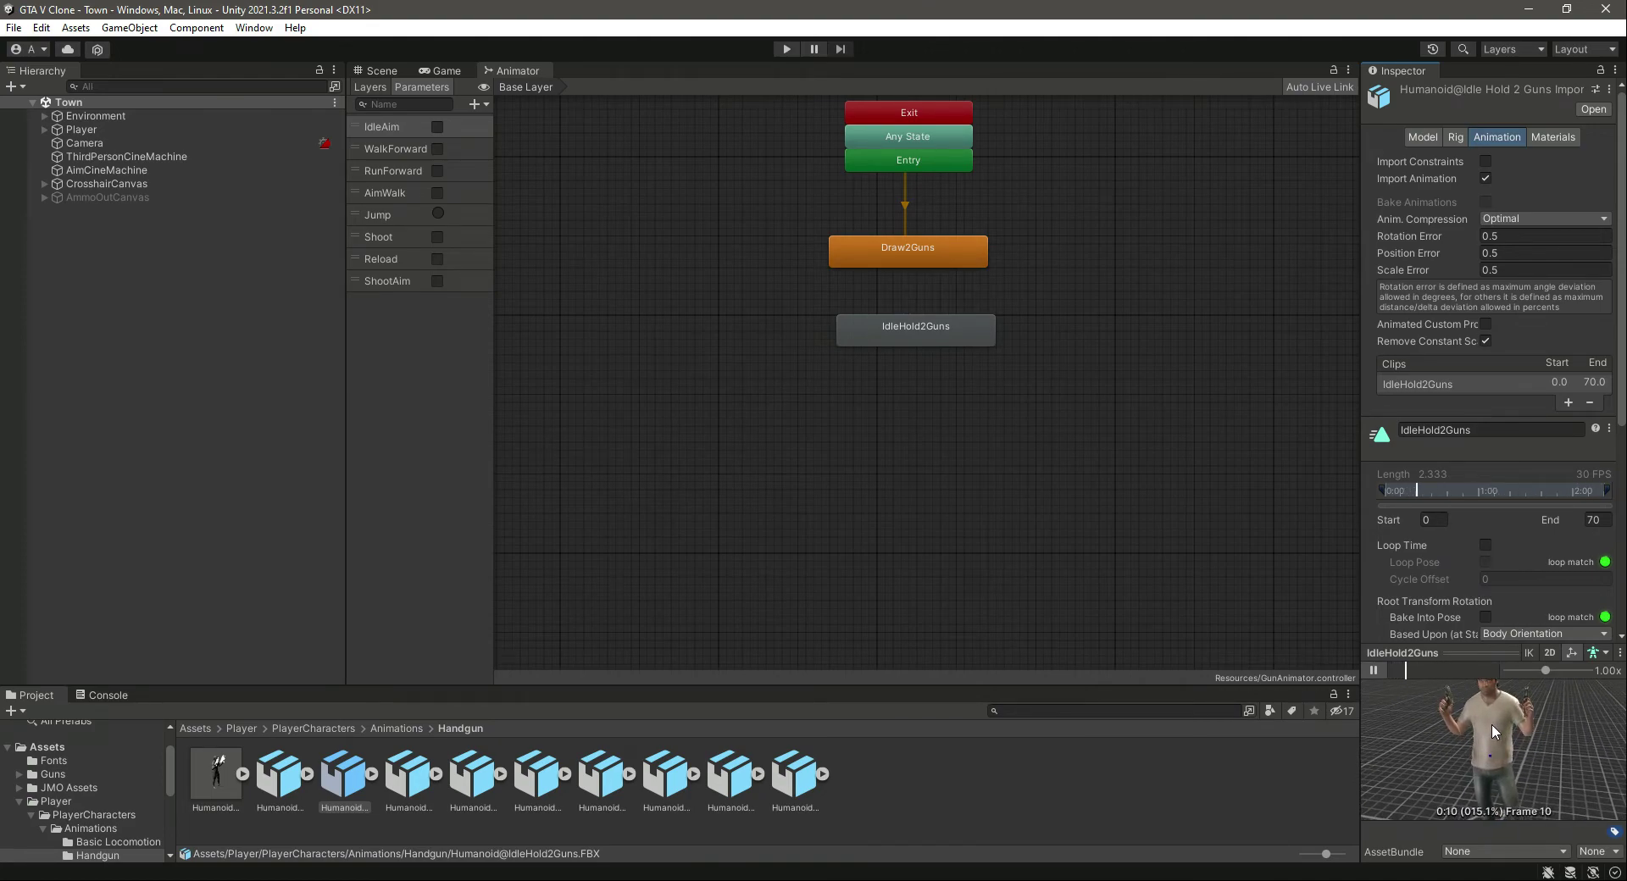
{"action": "left_click", "coordinate": [1019, 804]}
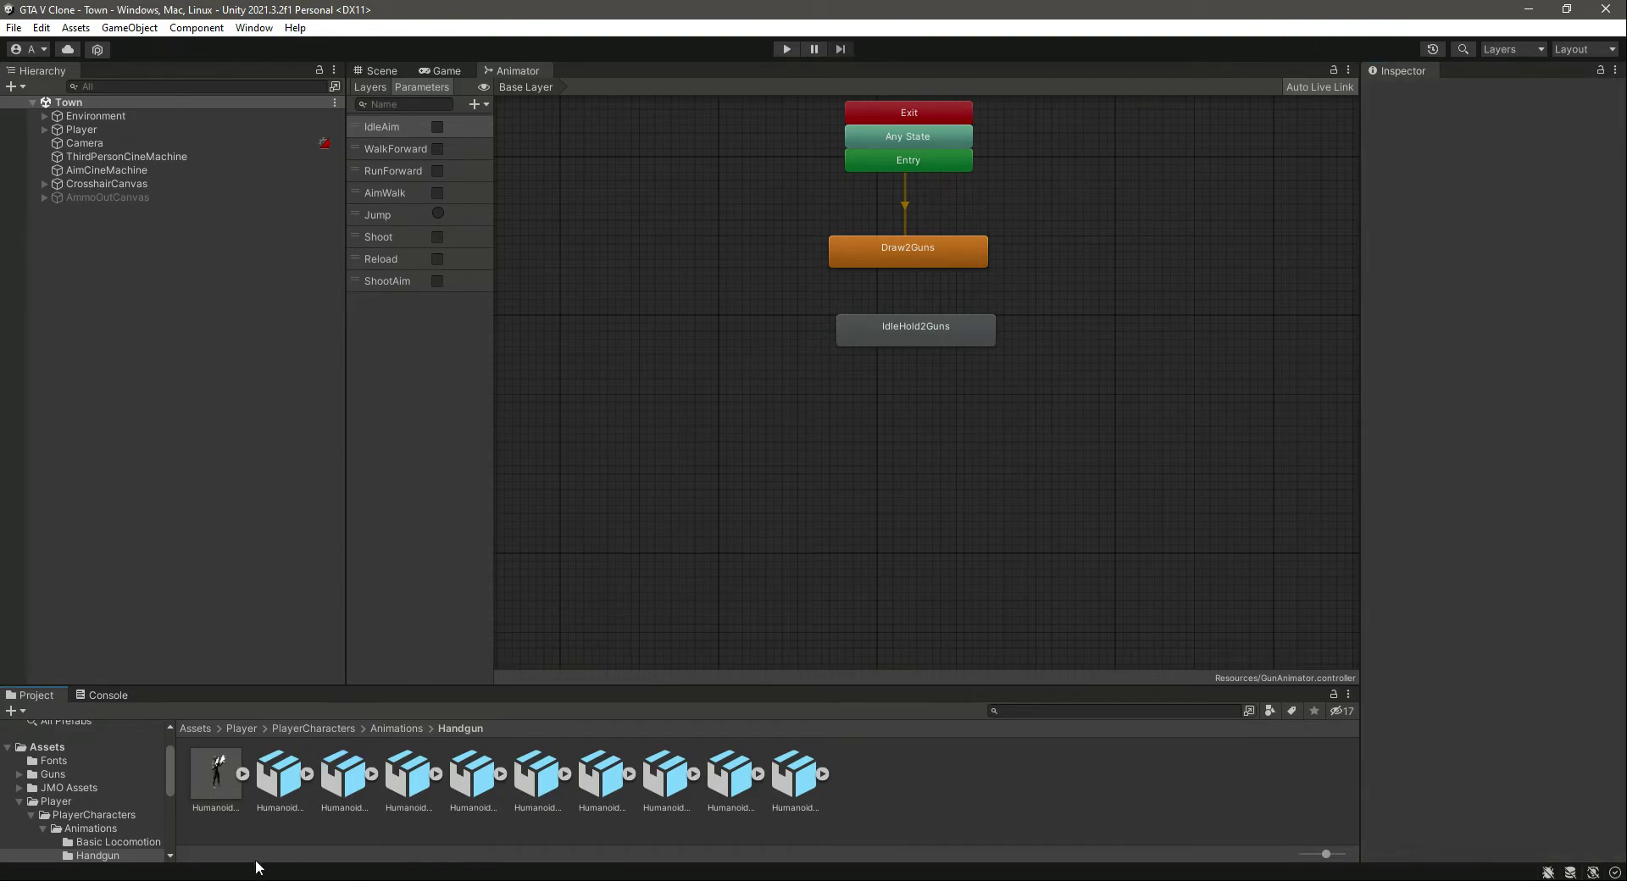
{"action": "left_click", "coordinate": [409, 778]}
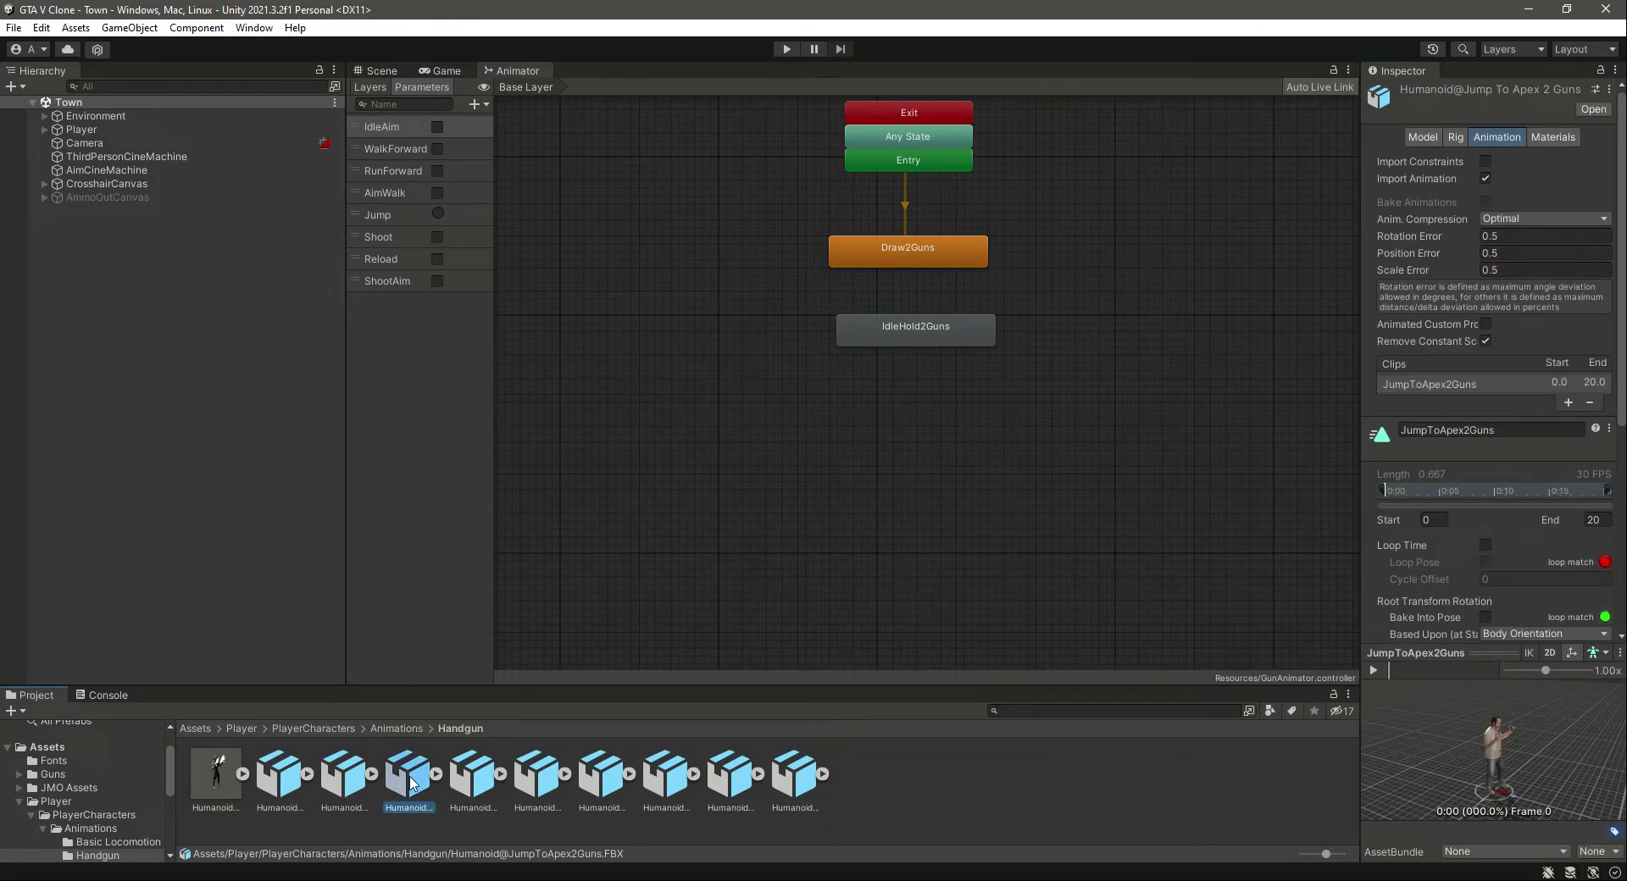
- Add a JumpToApex2Guns state to the left of IdleHold2Guns
{"action": "left_click_drag", "start_coordinate": [409, 778], "coordinate": [583, 339]}
{"action": "left_click", "coordinate": [471, 775]}
{"action": "left_click", "coordinate": [537, 775]}
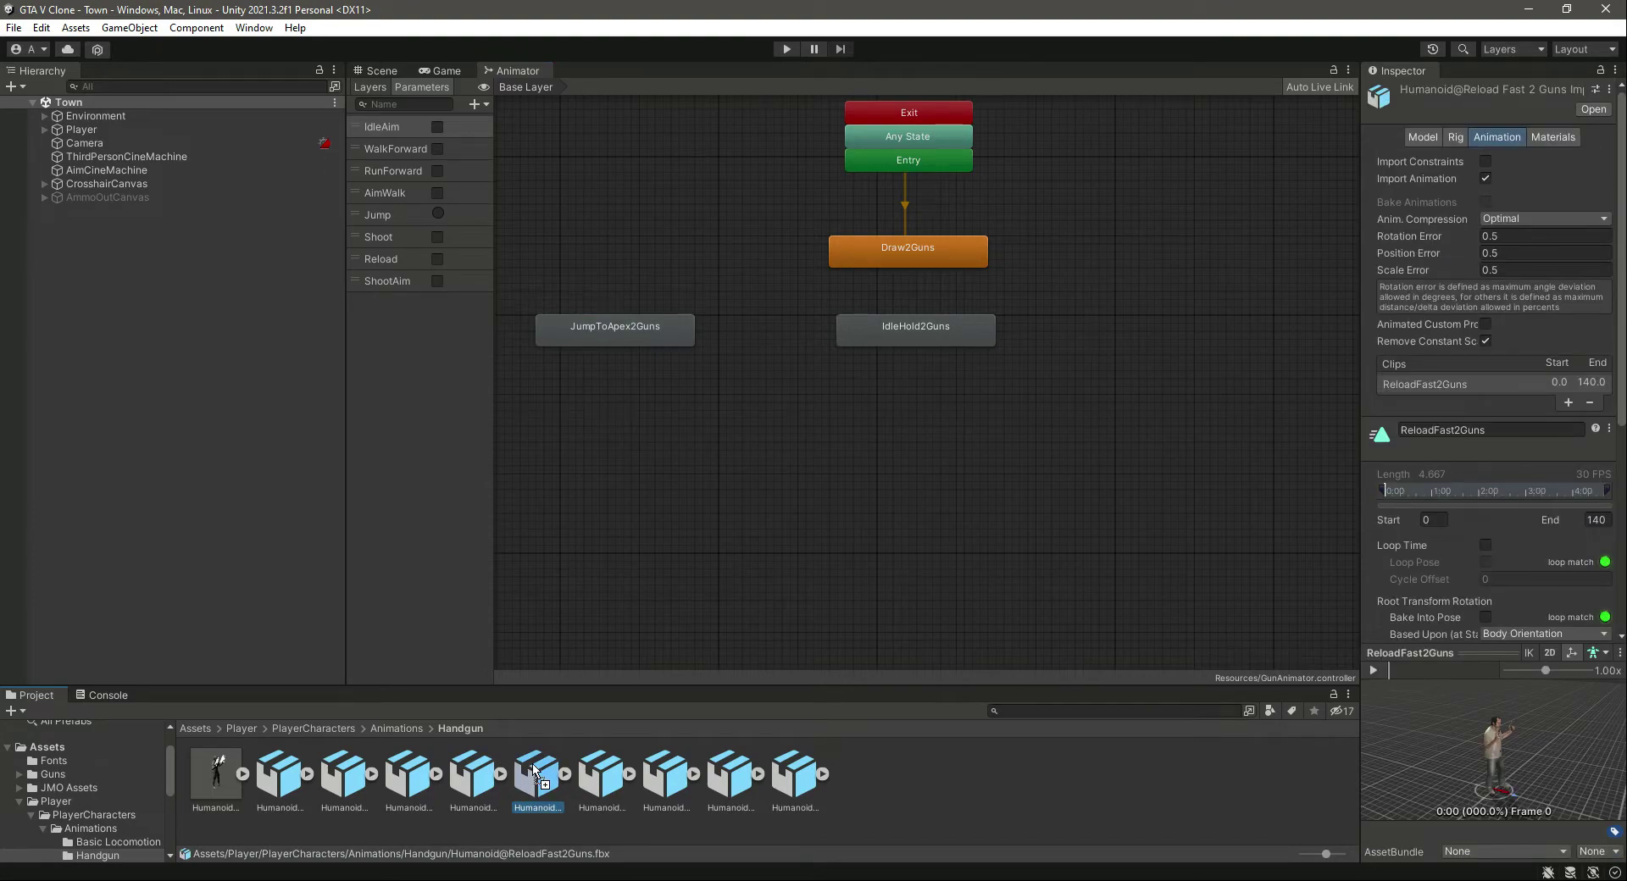
{"action": "left_click", "coordinate": [601, 775]}
{"action": "left_click", "coordinate": [665, 776]}
- Preview WalkForward2Guns and add it as a state right of IdleHold2Guns
{"action": "left_click", "coordinate": [725, 775]}
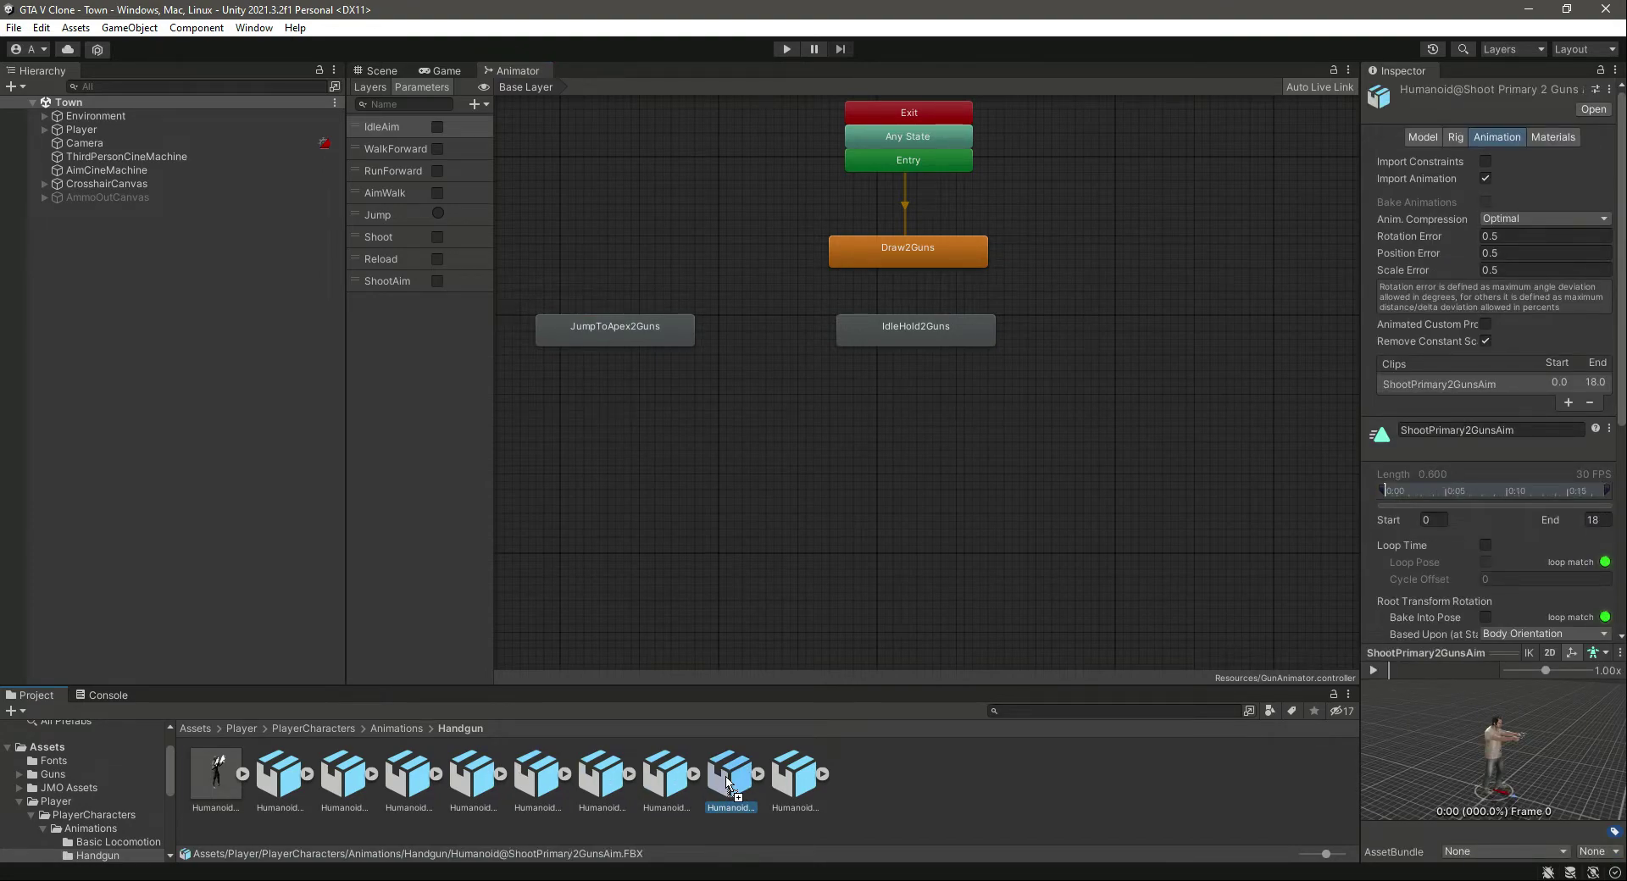
{"action": "left_click", "coordinate": [792, 775]}
{"action": "left_click", "coordinate": [725, 780]}
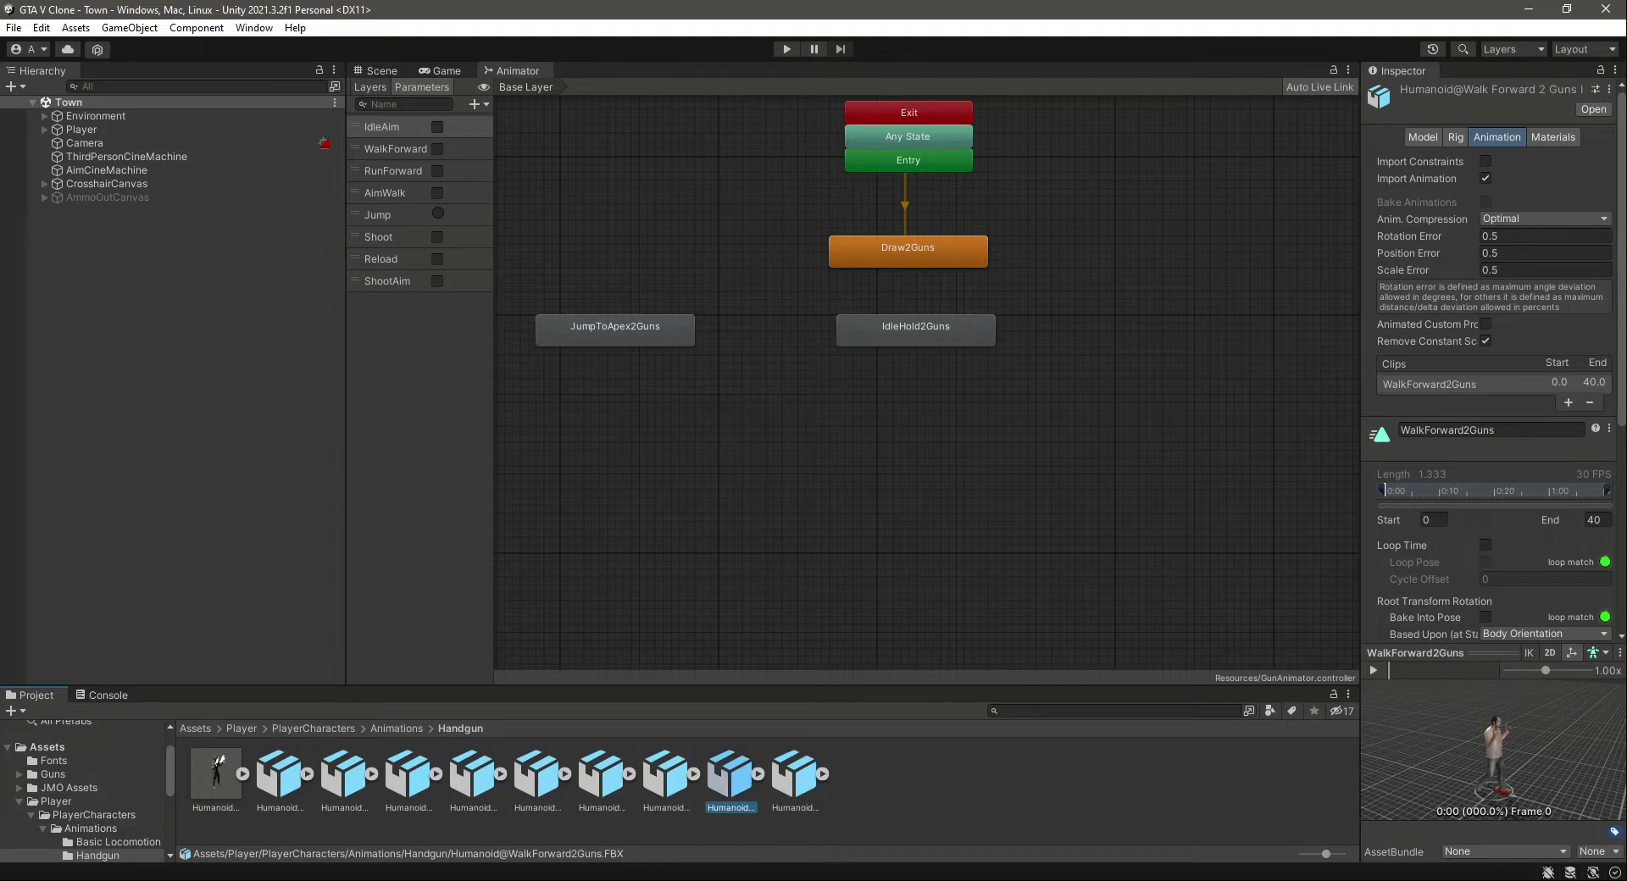
{"action": "left_click", "coordinate": [1378, 670]}
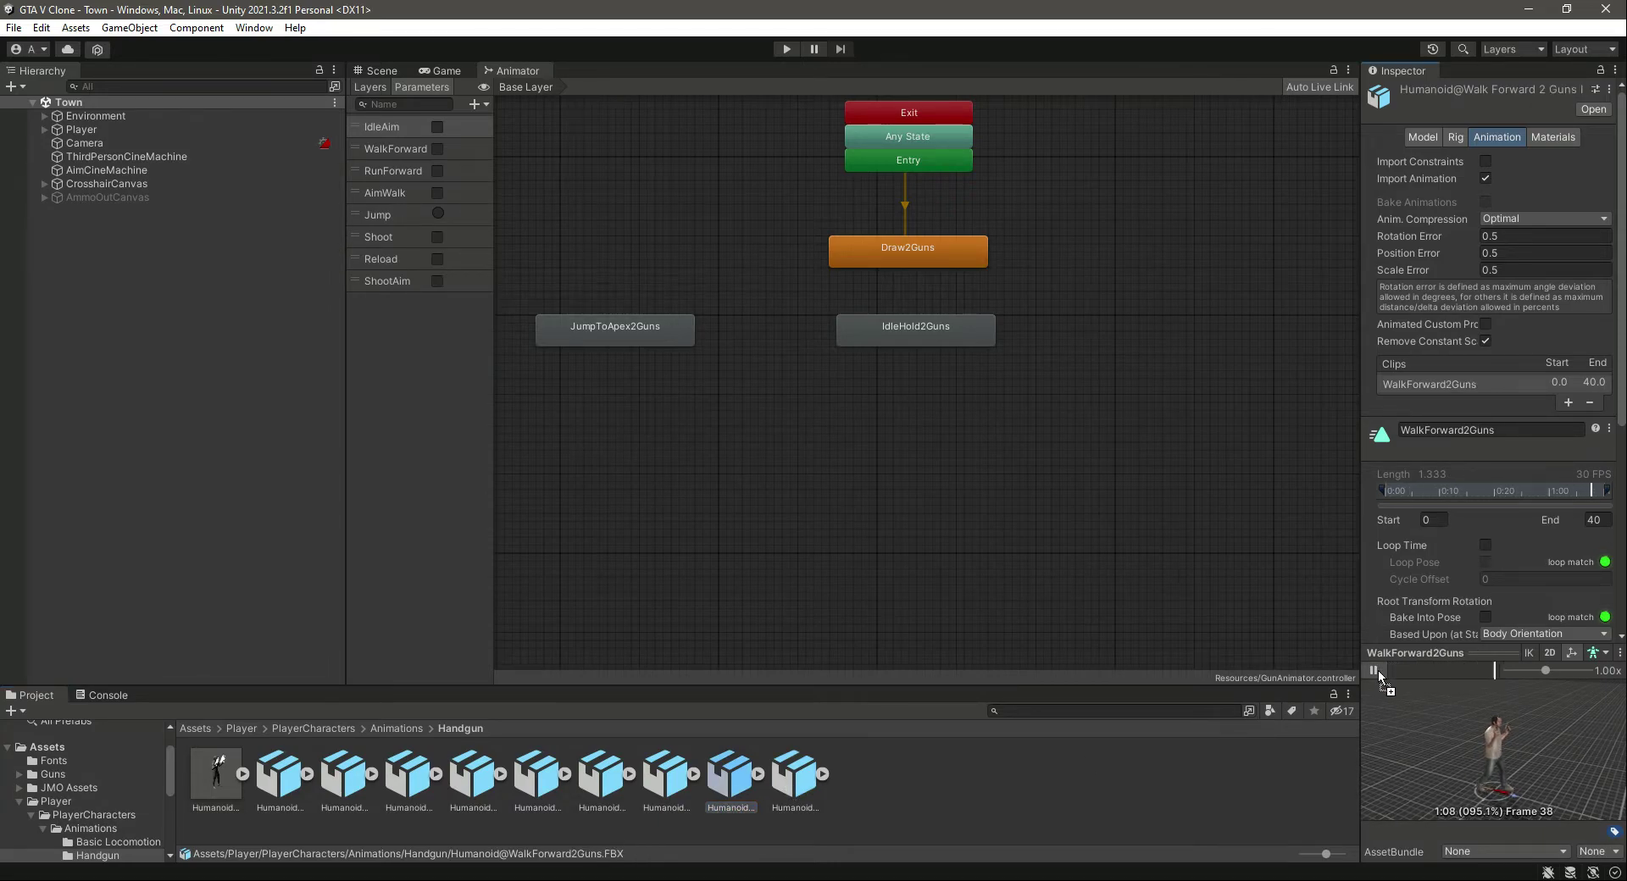
{"action": "left_click_drag", "start_coordinate": [725, 784], "coordinate": [1050, 418]}
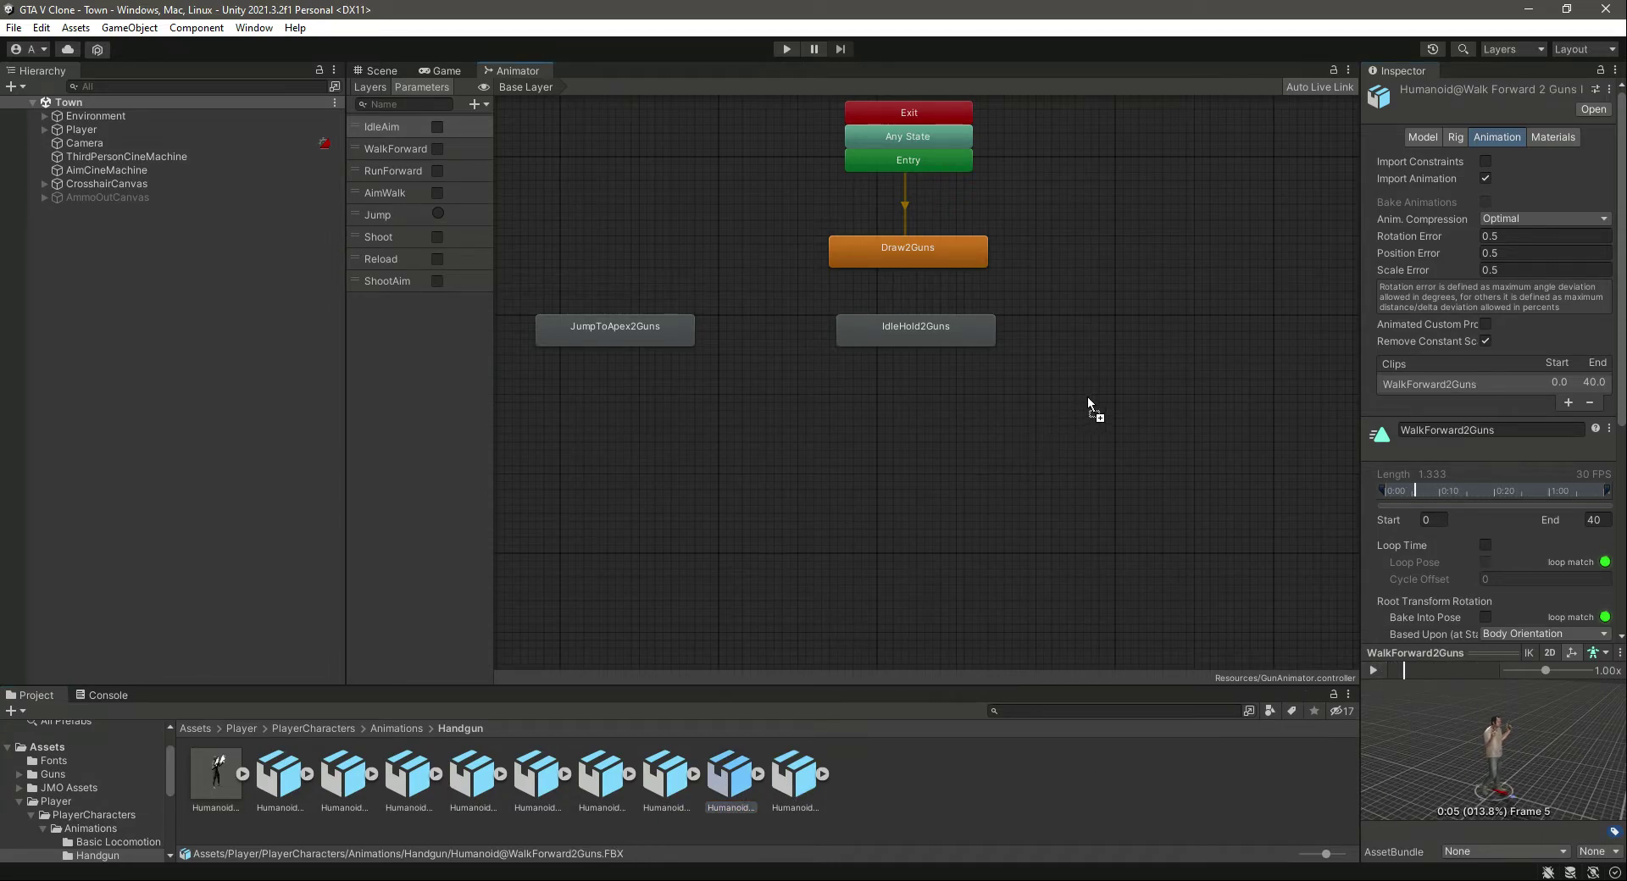
{"action": "left_click_drag", "start_coordinate": [1114, 369], "coordinate": [1233, 347]}
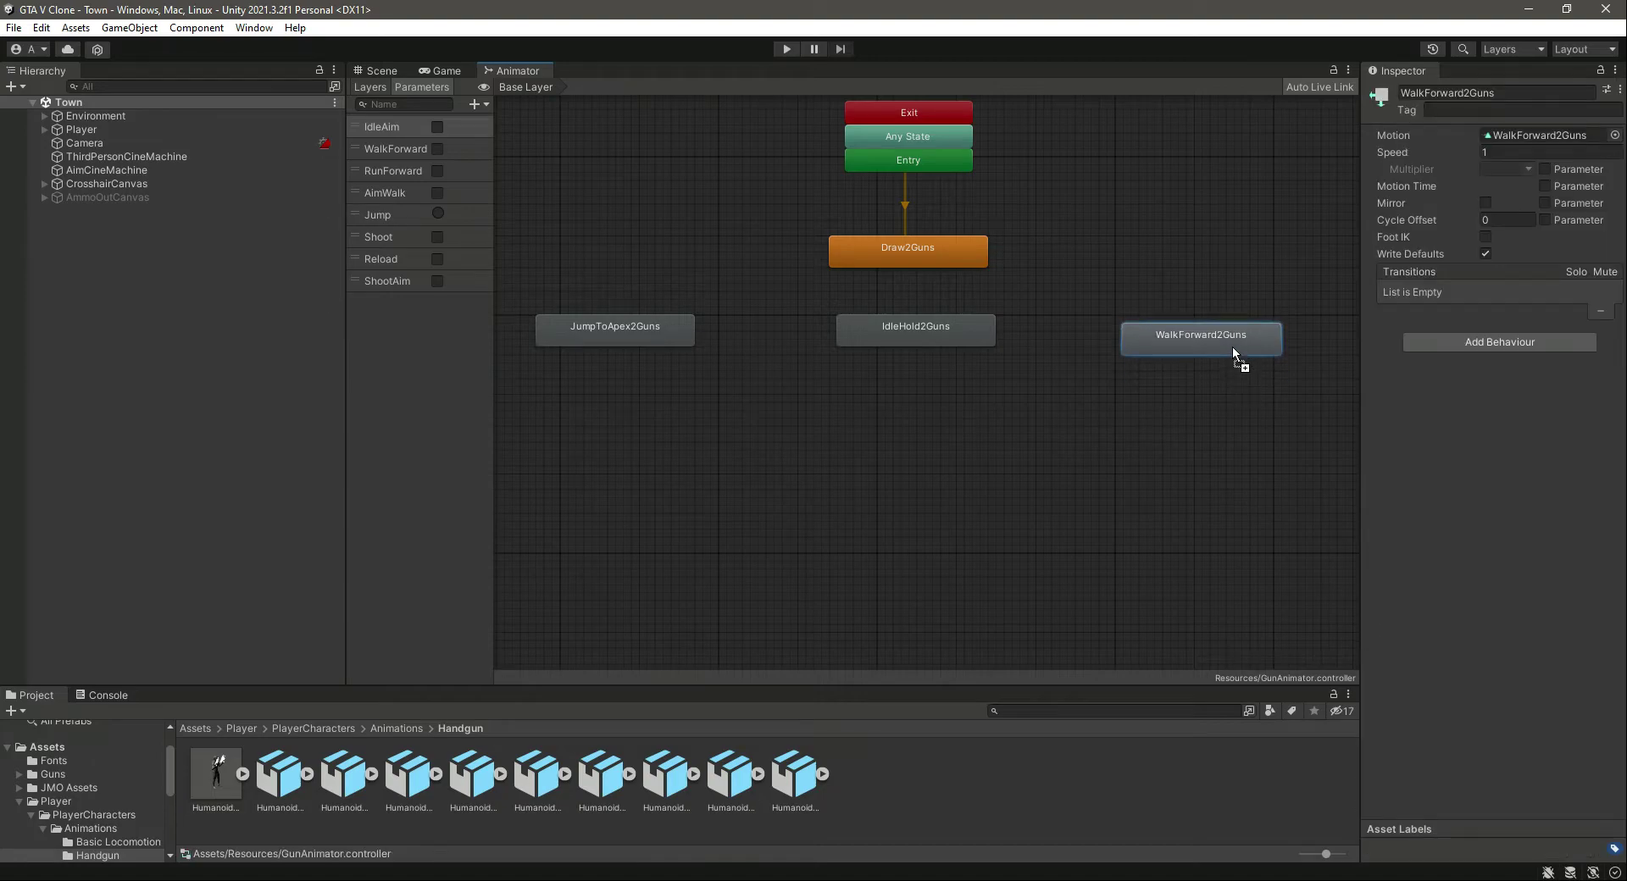
{"action": "left_click", "coordinate": [537, 778]}
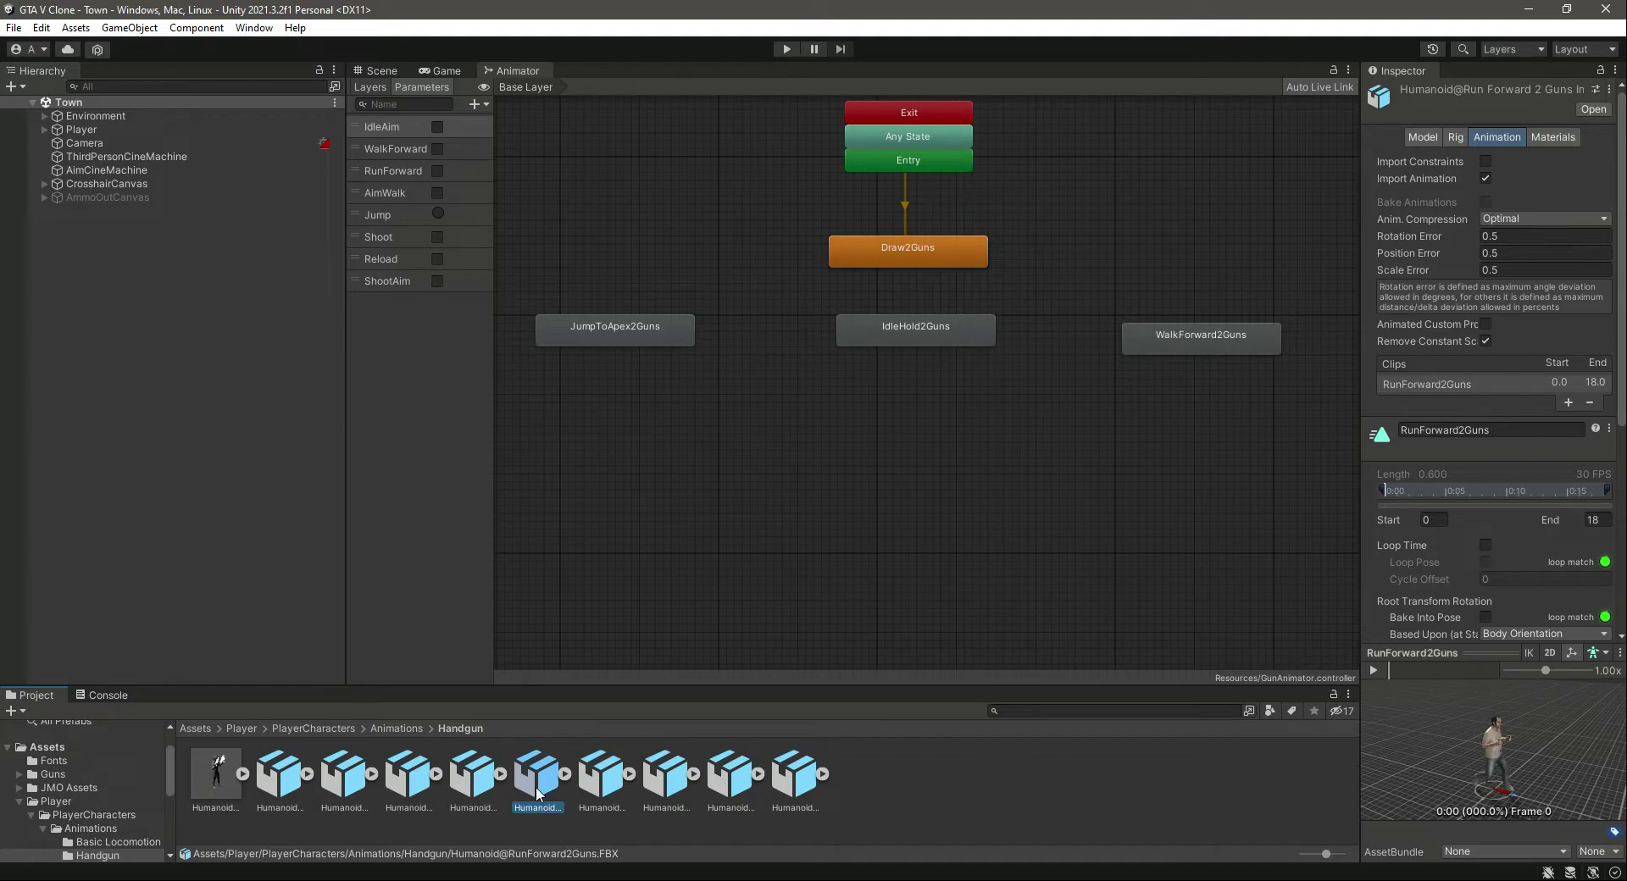
- Preview RunForward2Guns and add it as a state below WalkForward2Guns
{"action": "left_click", "coordinate": [1373, 669]}
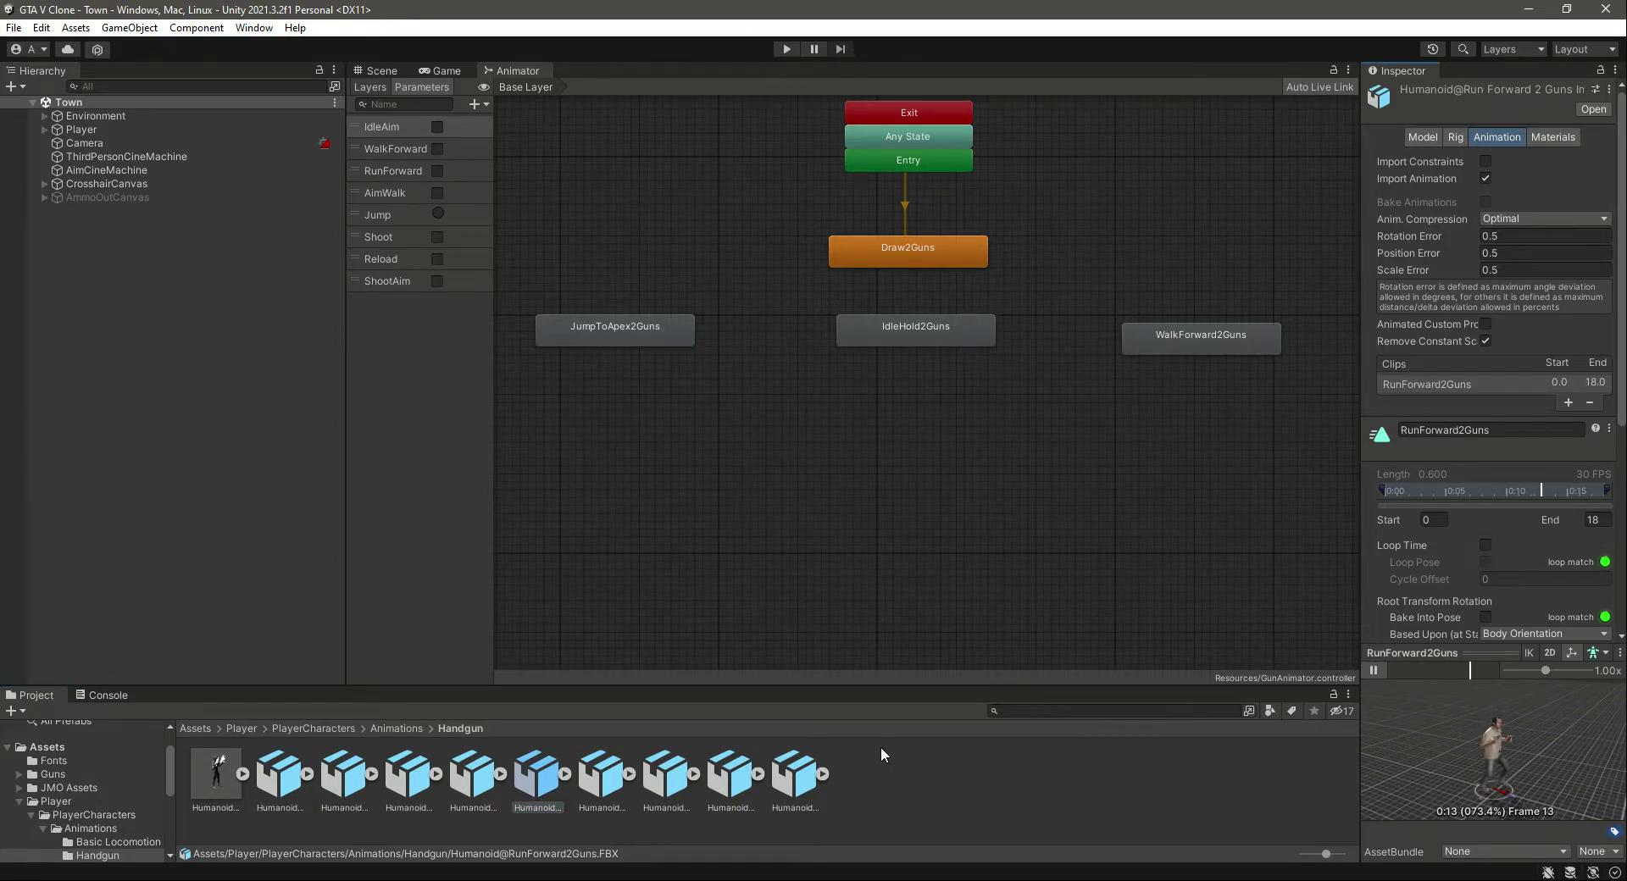
{"action": "left_click", "coordinate": [532, 780]}
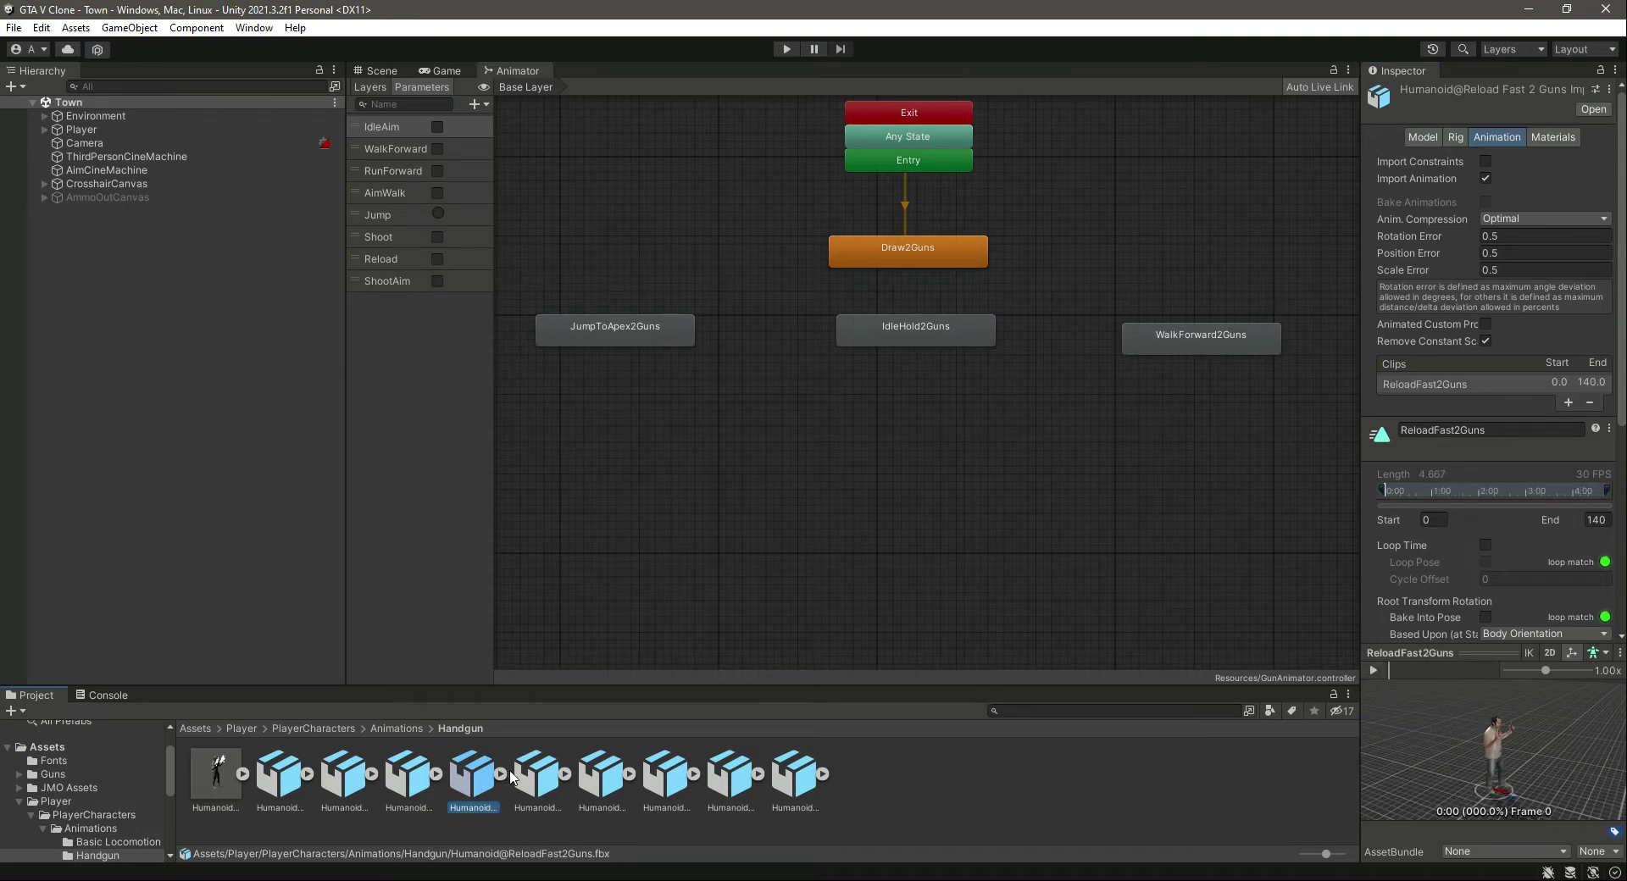
{"action": "left_click_drag", "start_coordinate": [529, 782], "coordinate": [1191, 439]}
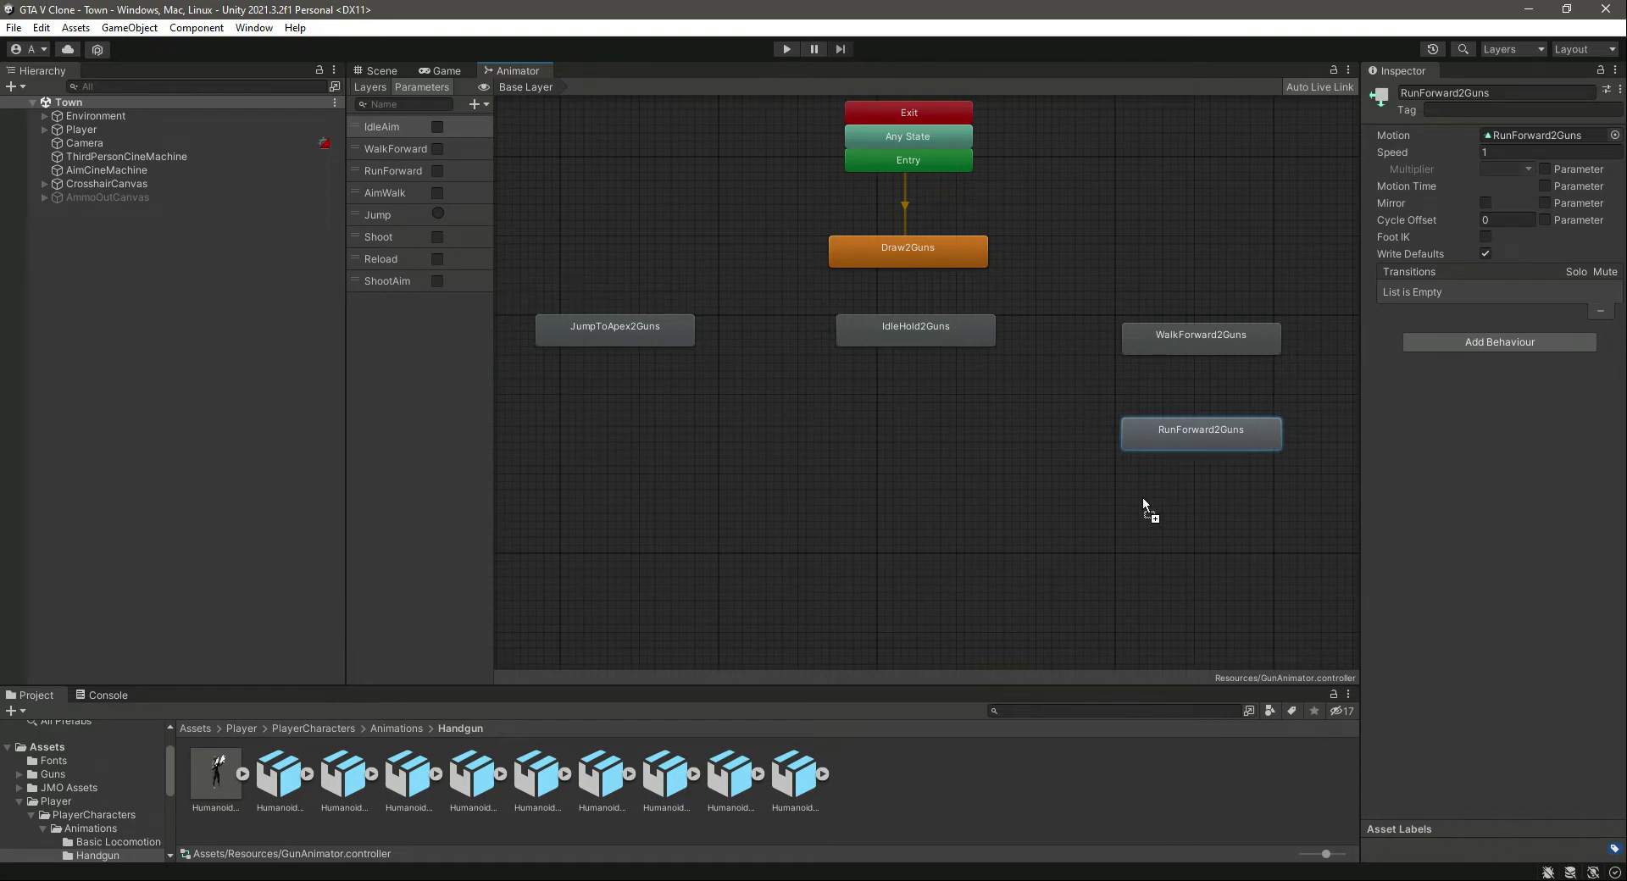
- Preview WalkForwardAiming2Guns and add it as a state in the lower graph
{"action": "left_click", "coordinate": [668, 788]}
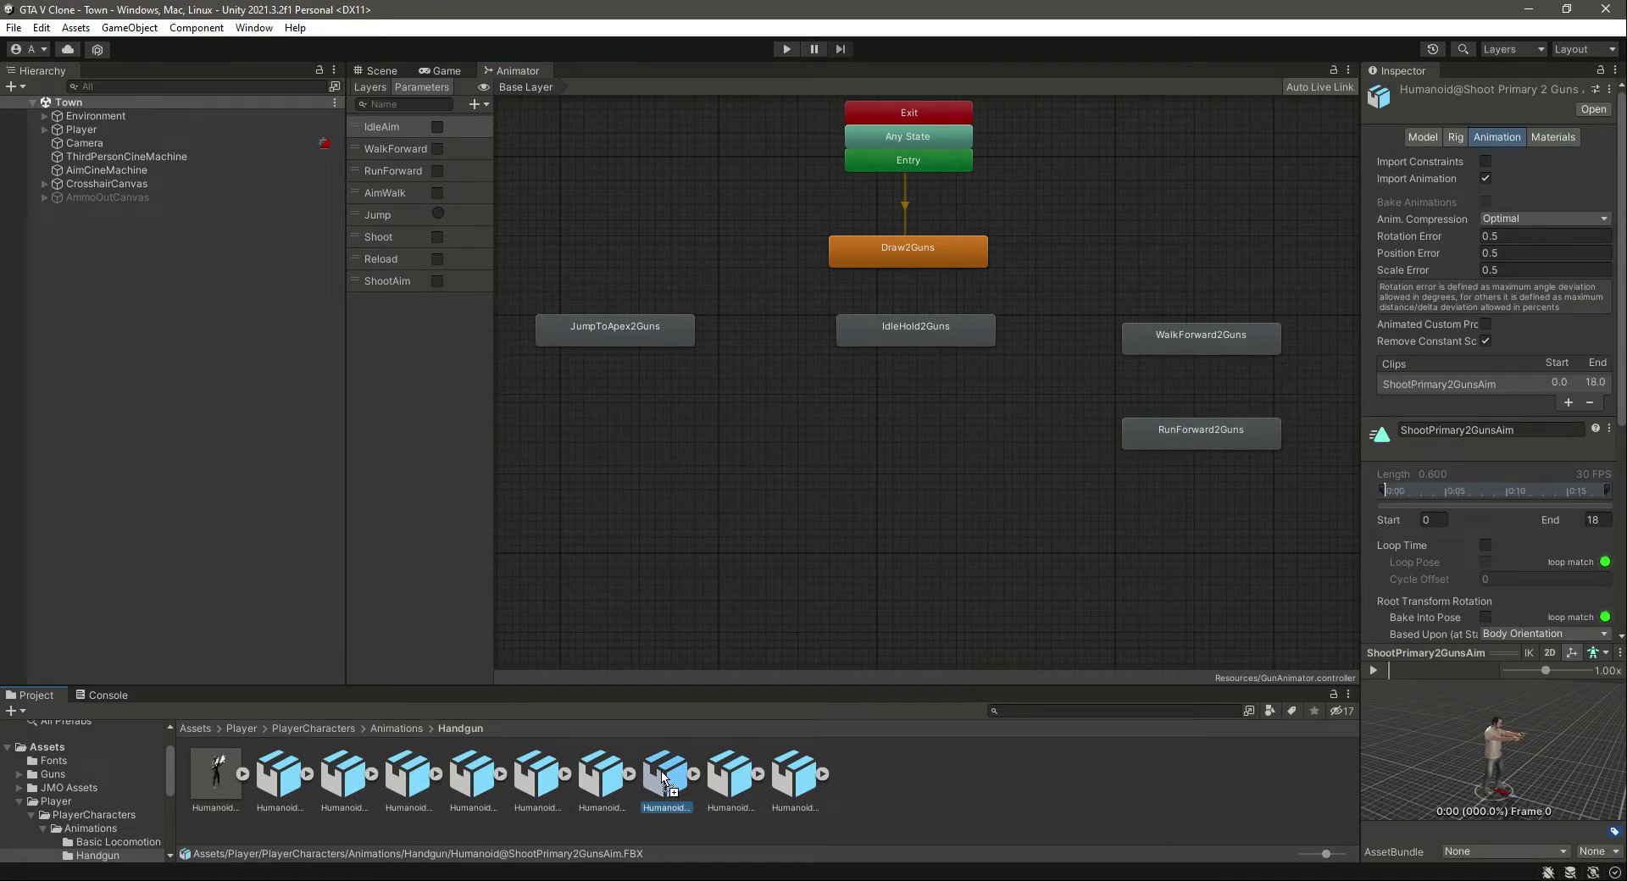
{"action": "left_click", "coordinate": [734, 776]}
{"action": "left_click", "coordinate": [1373, 670]}
{"action": "left_click", "coordinate": [795, 775]}
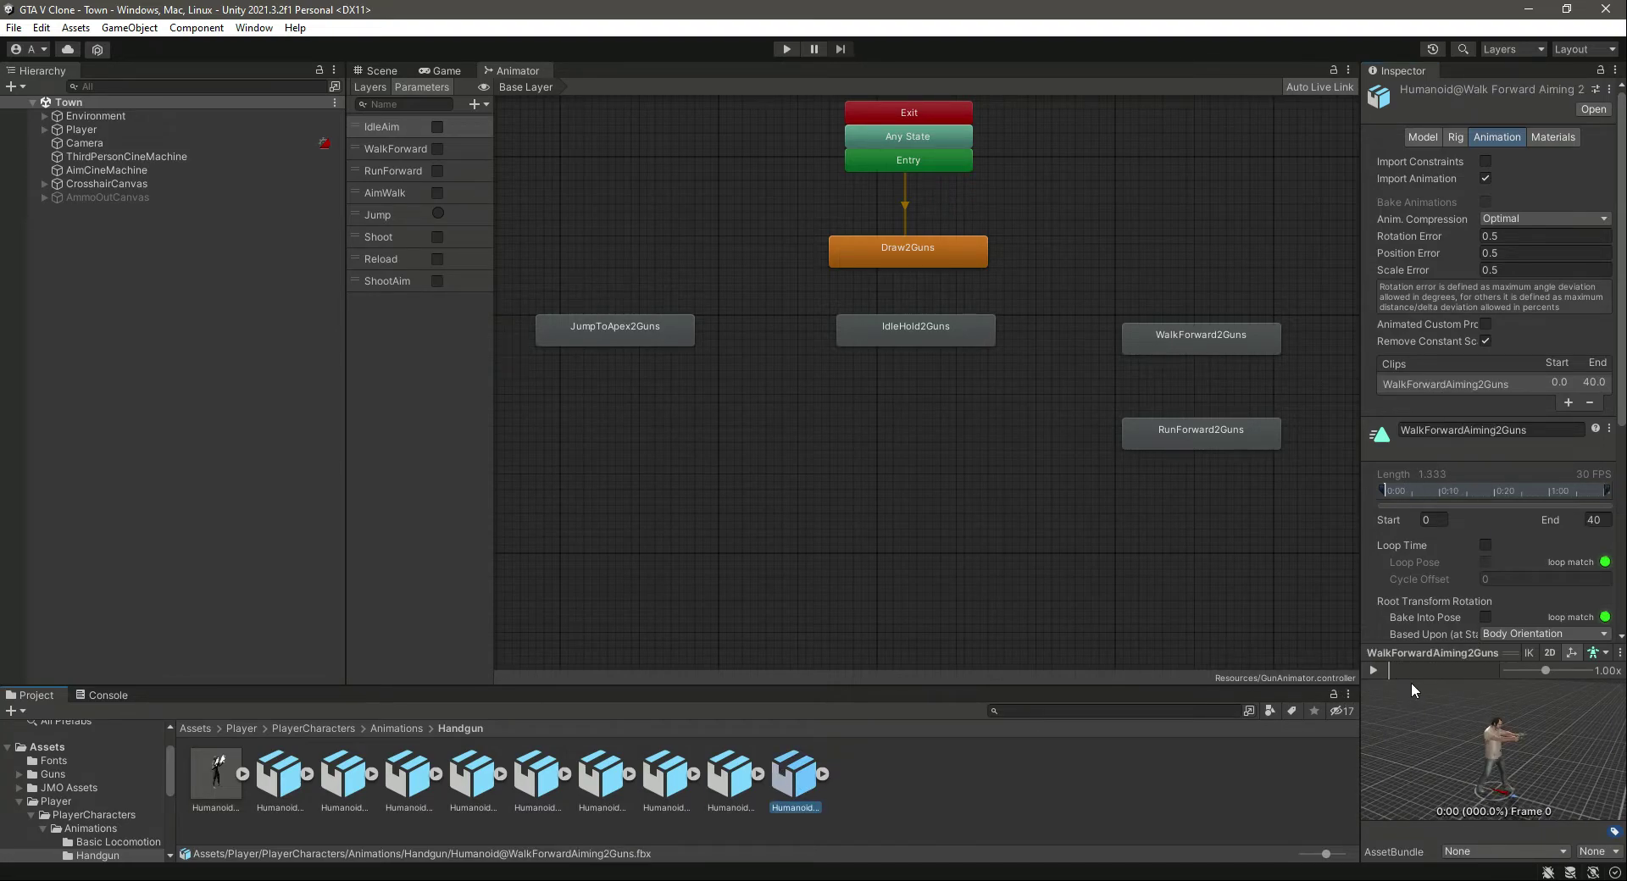
{"action": "left_click", "coordinate": [1373, 670]}
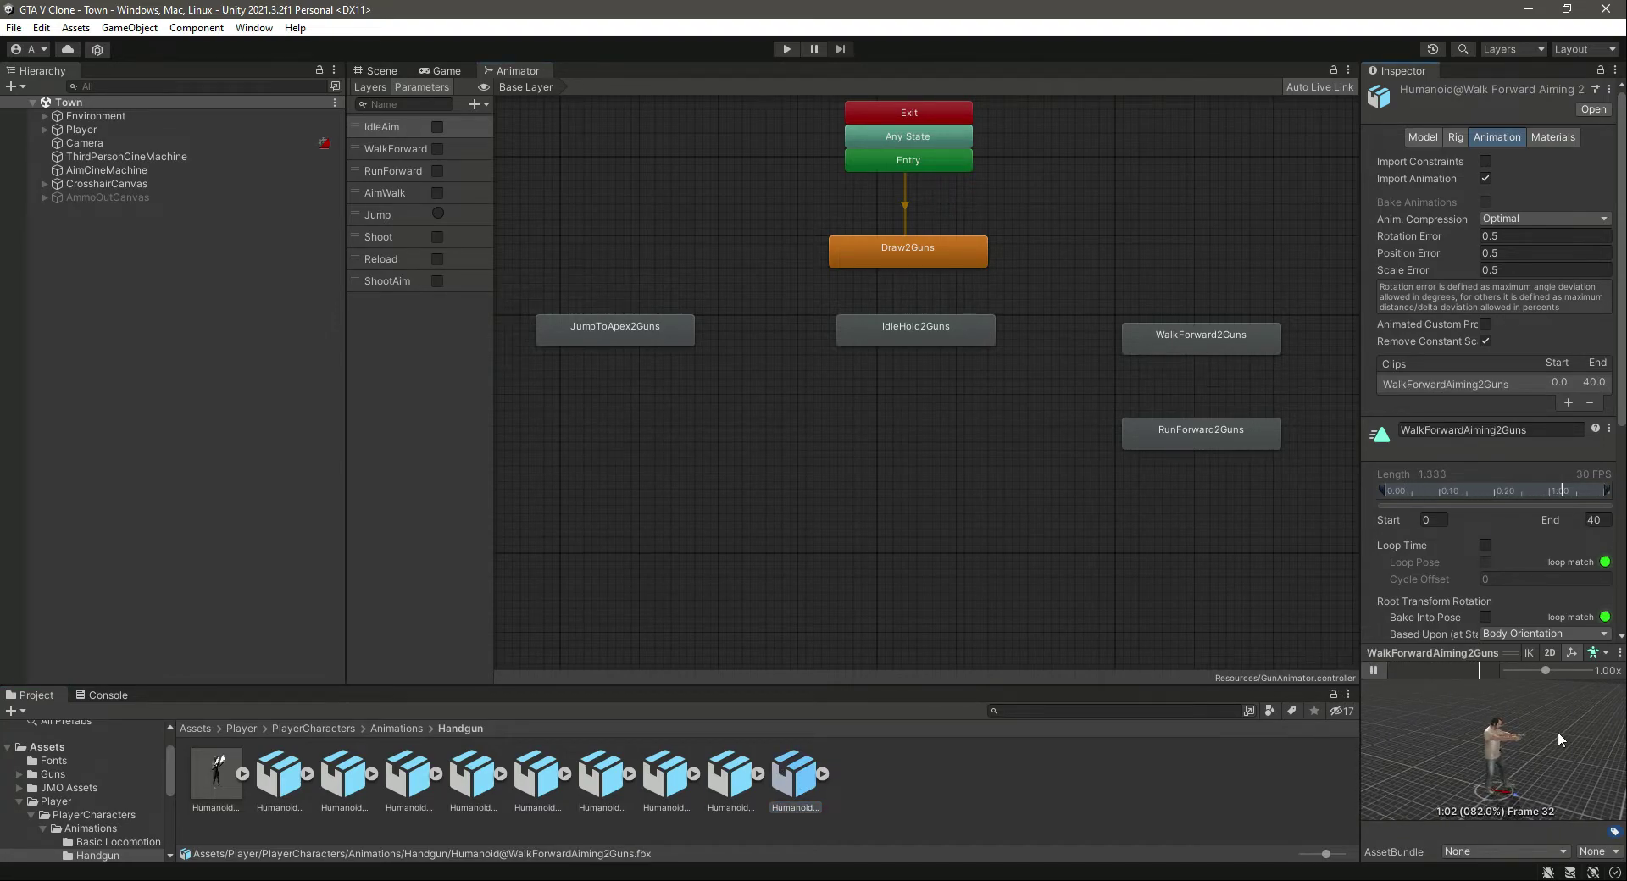
{"action": "left_click_drag", "start_coordinate": [796, 782], "coordinate": [993, 569]}
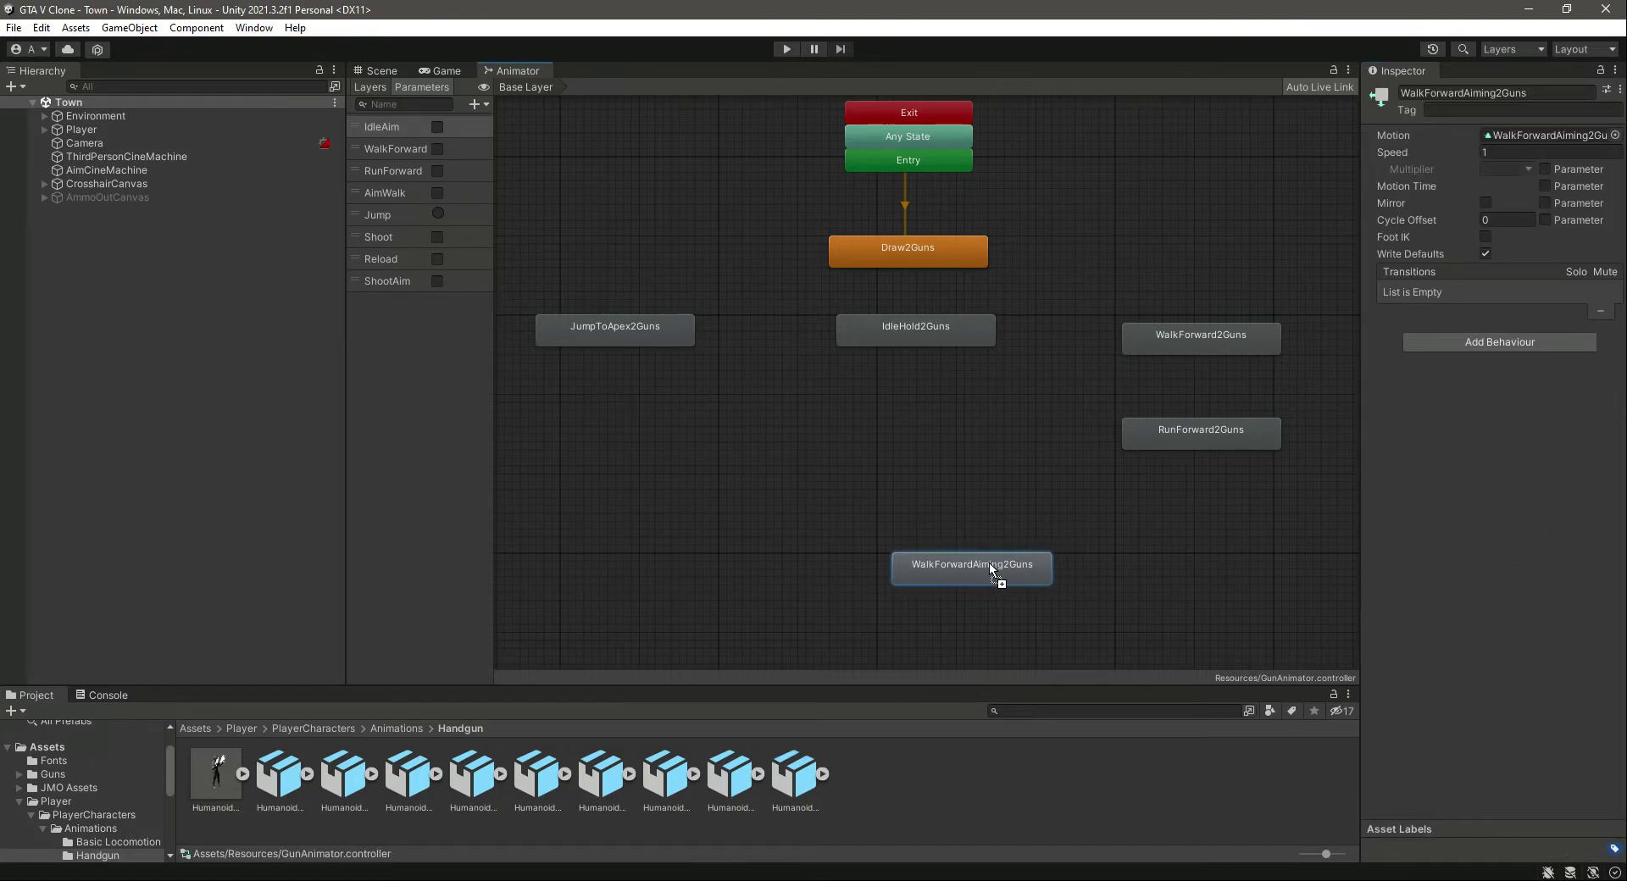
- Preview ShootPrimary2Guns and add it below WalkForwardAiming2Guns, then re-frame the graph
{"action": "left_click", "coordinate": [277, 788]}
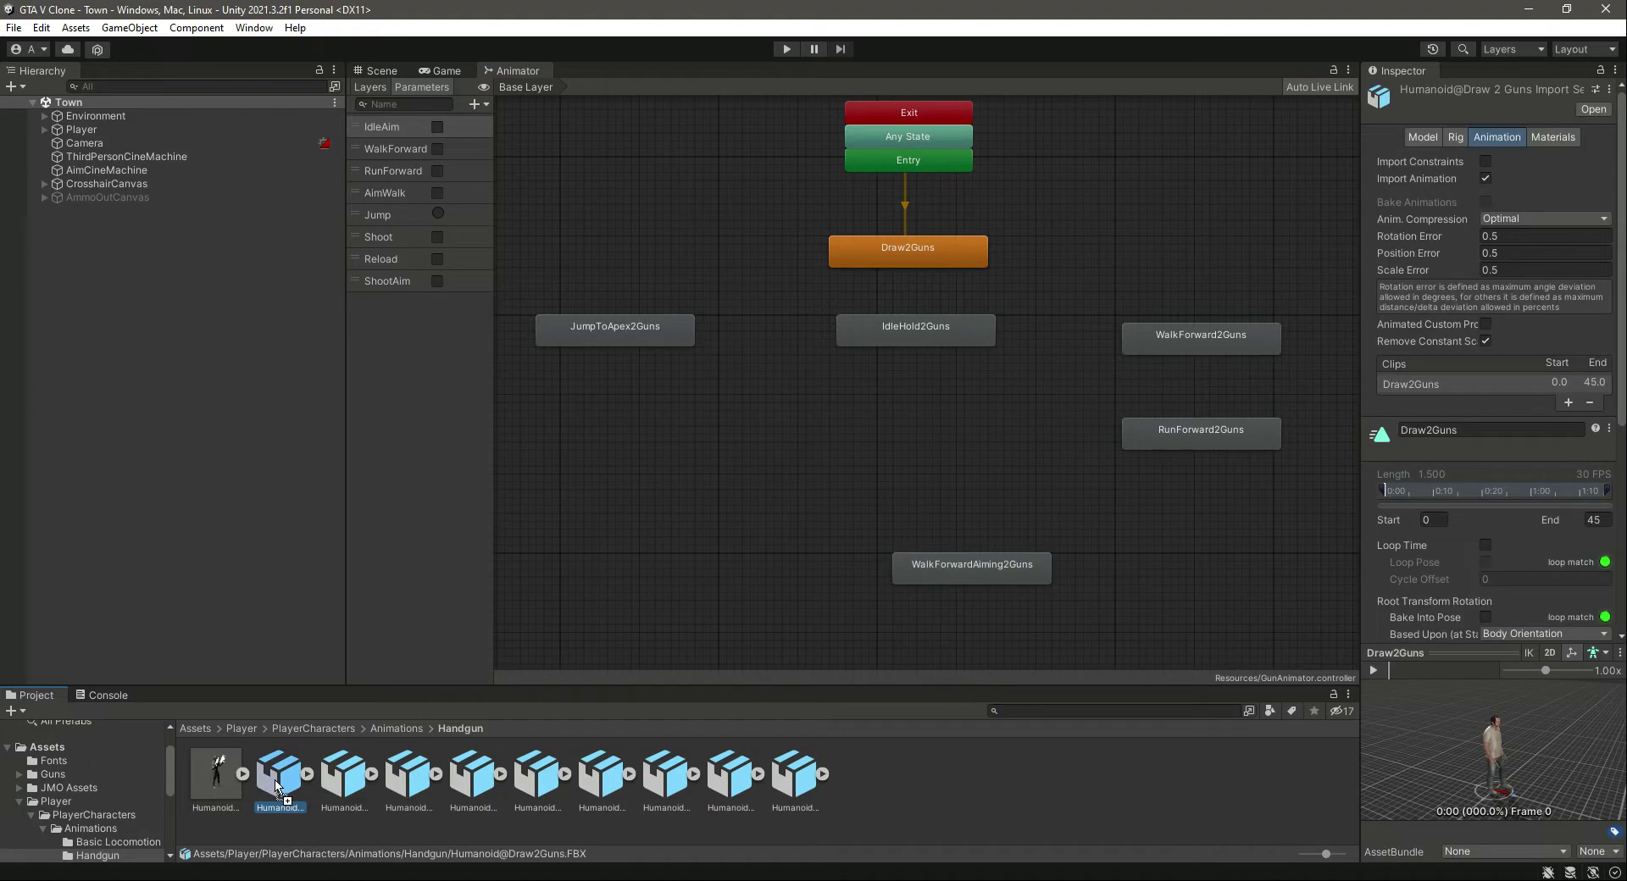
{"action": "left_click", "coordinate": [343, 787]}
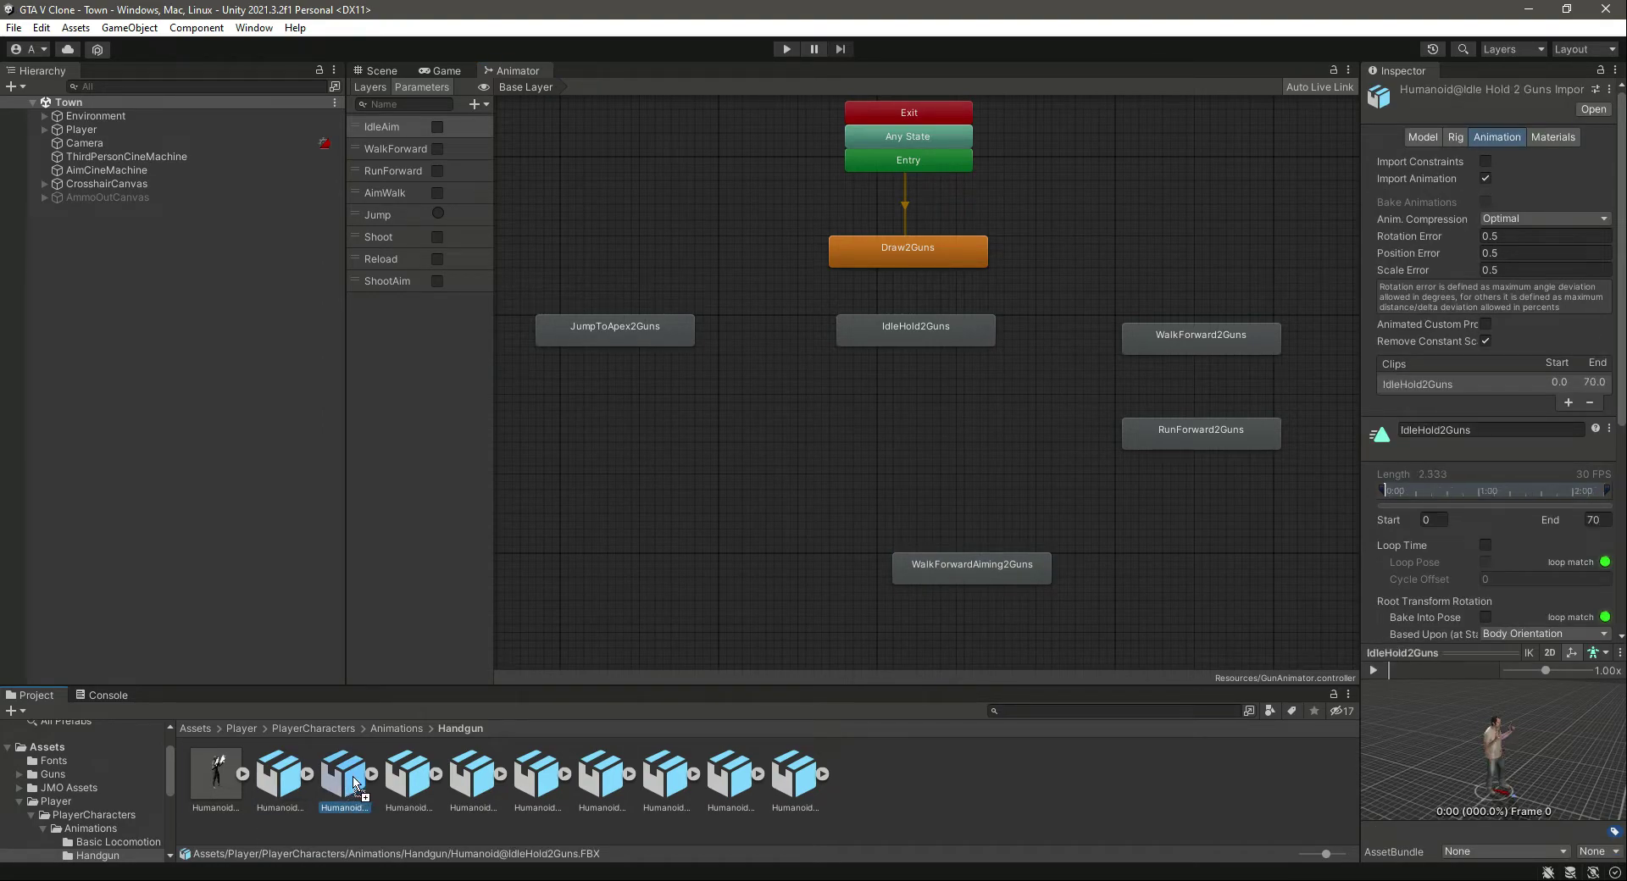
{"action": "left_click", "coordinate": [411, 784]}
{"action": "left_click", "coordinate": [475, 784]}
{"action": "left_click", "coordinate": [538, 784]}
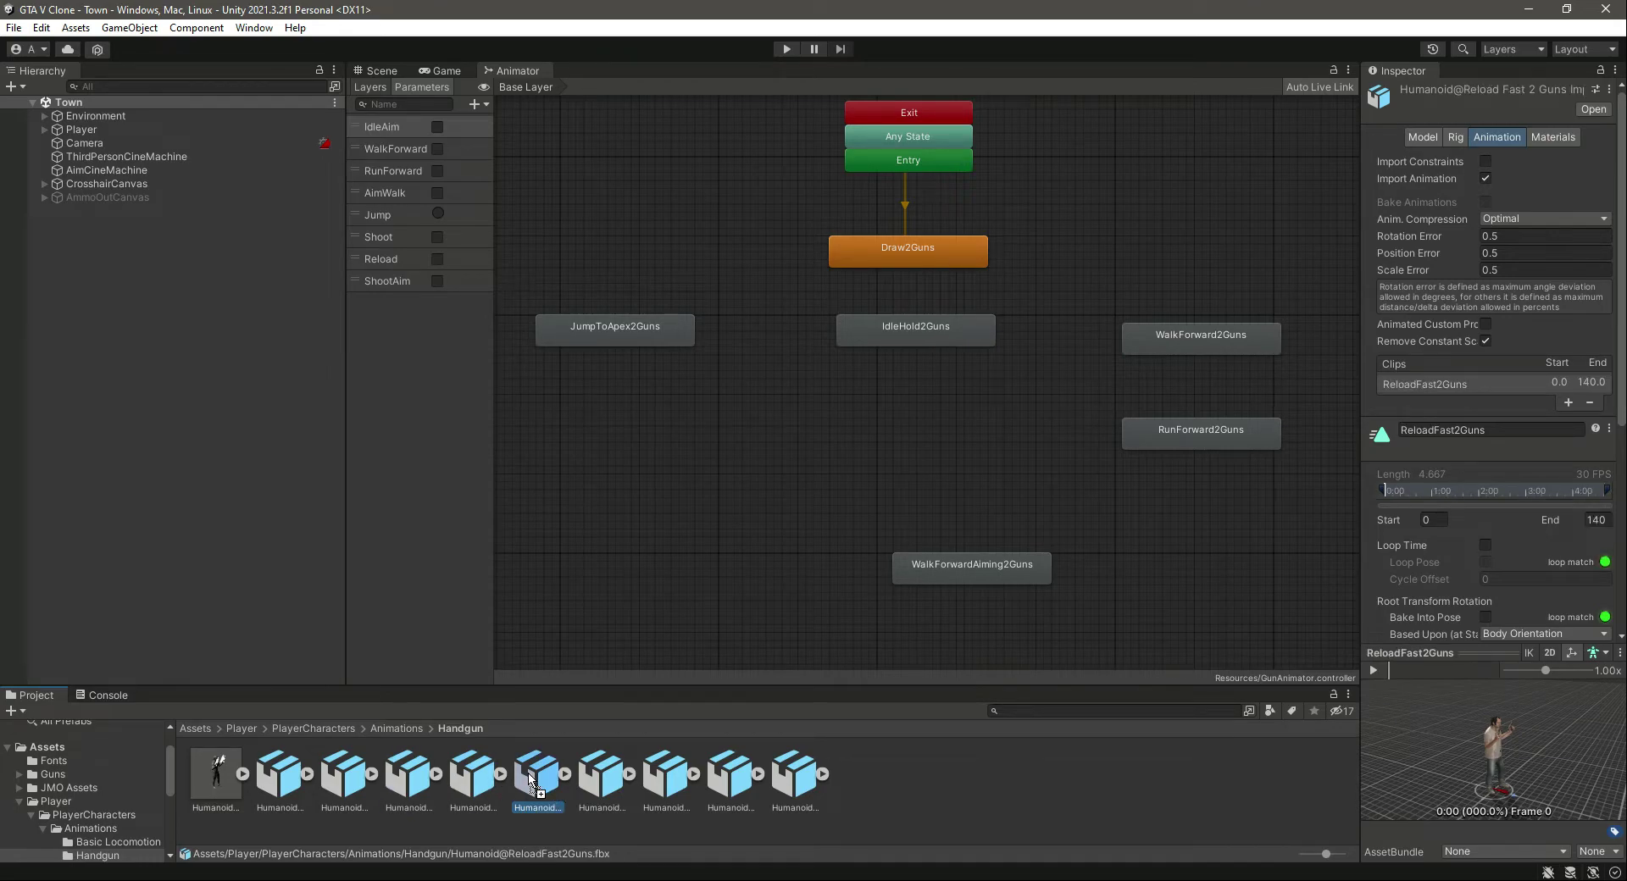
{"action": "left_click", "coordinate": [602, 784]}
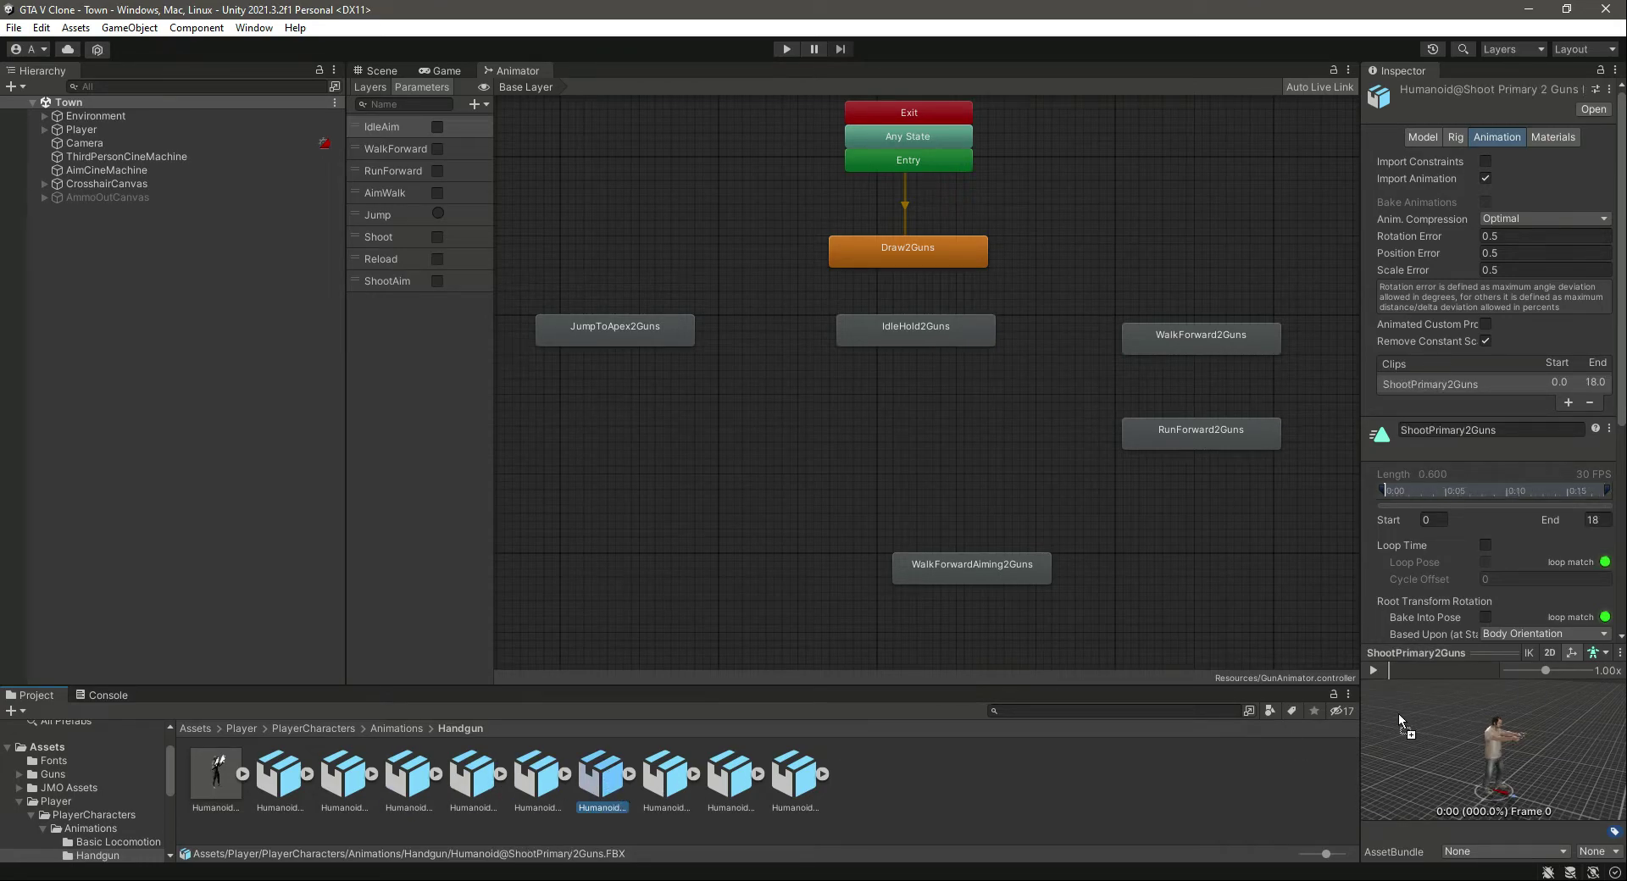
{"action": "left_click", "coordinate": [1373, 670]}
{"action": "left_click", "coordinate": [1373, 671]}
{"action": "left_click_drag", "start_coordinate": [602, 784], "coordinate": [800, 619]}
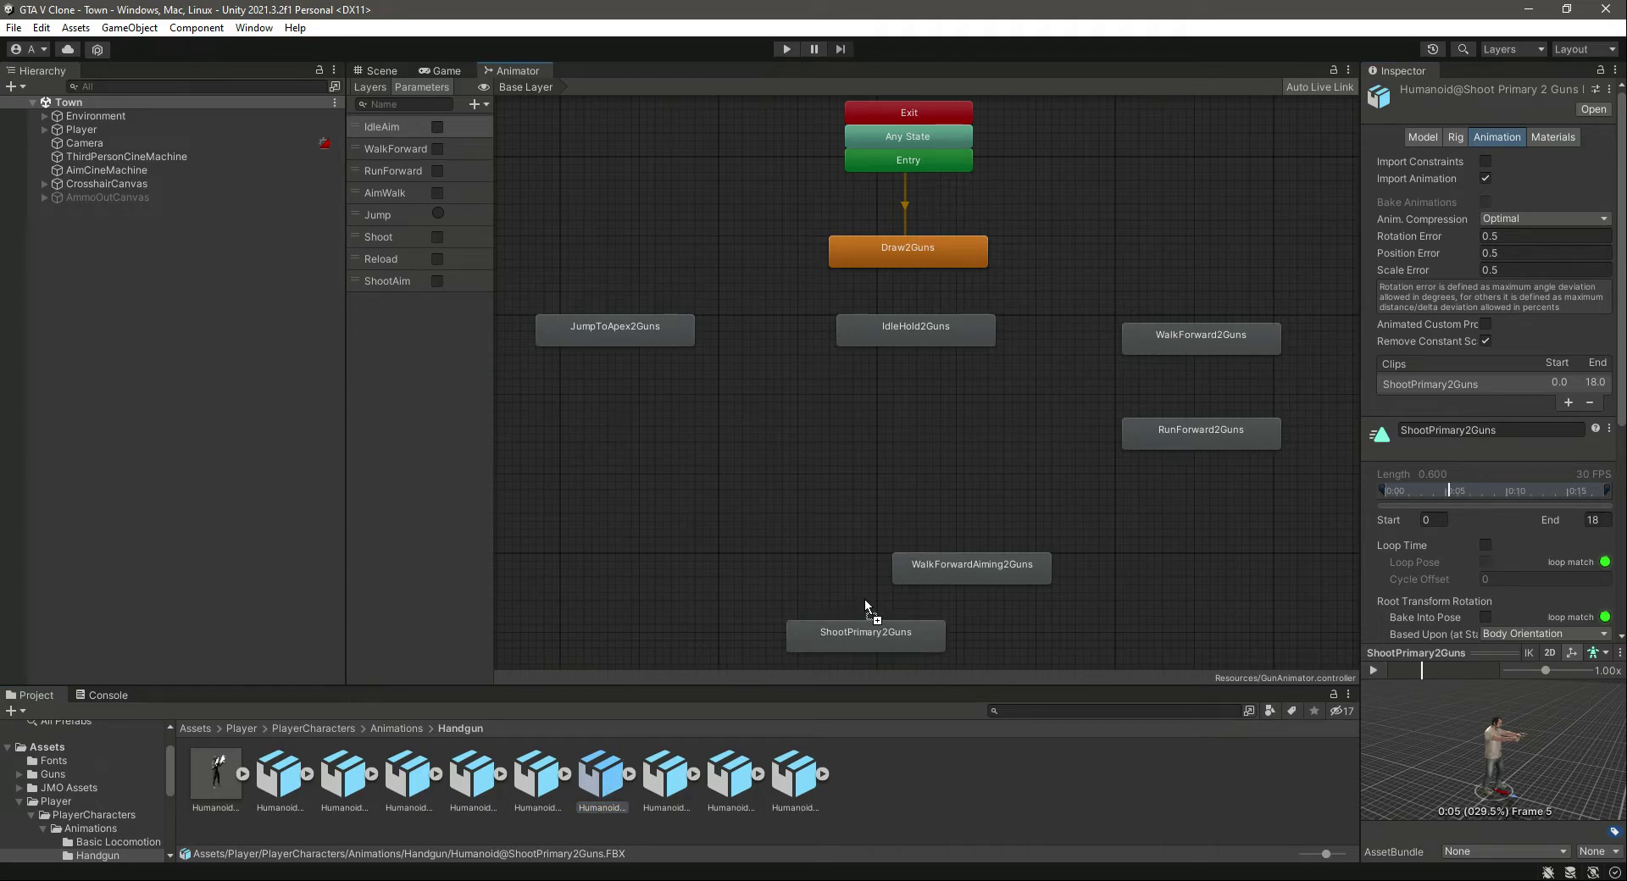
{"action": "scroll", "coordinate": [1050, 652], "scroll_direction": "down", "scroll_amount": 10}
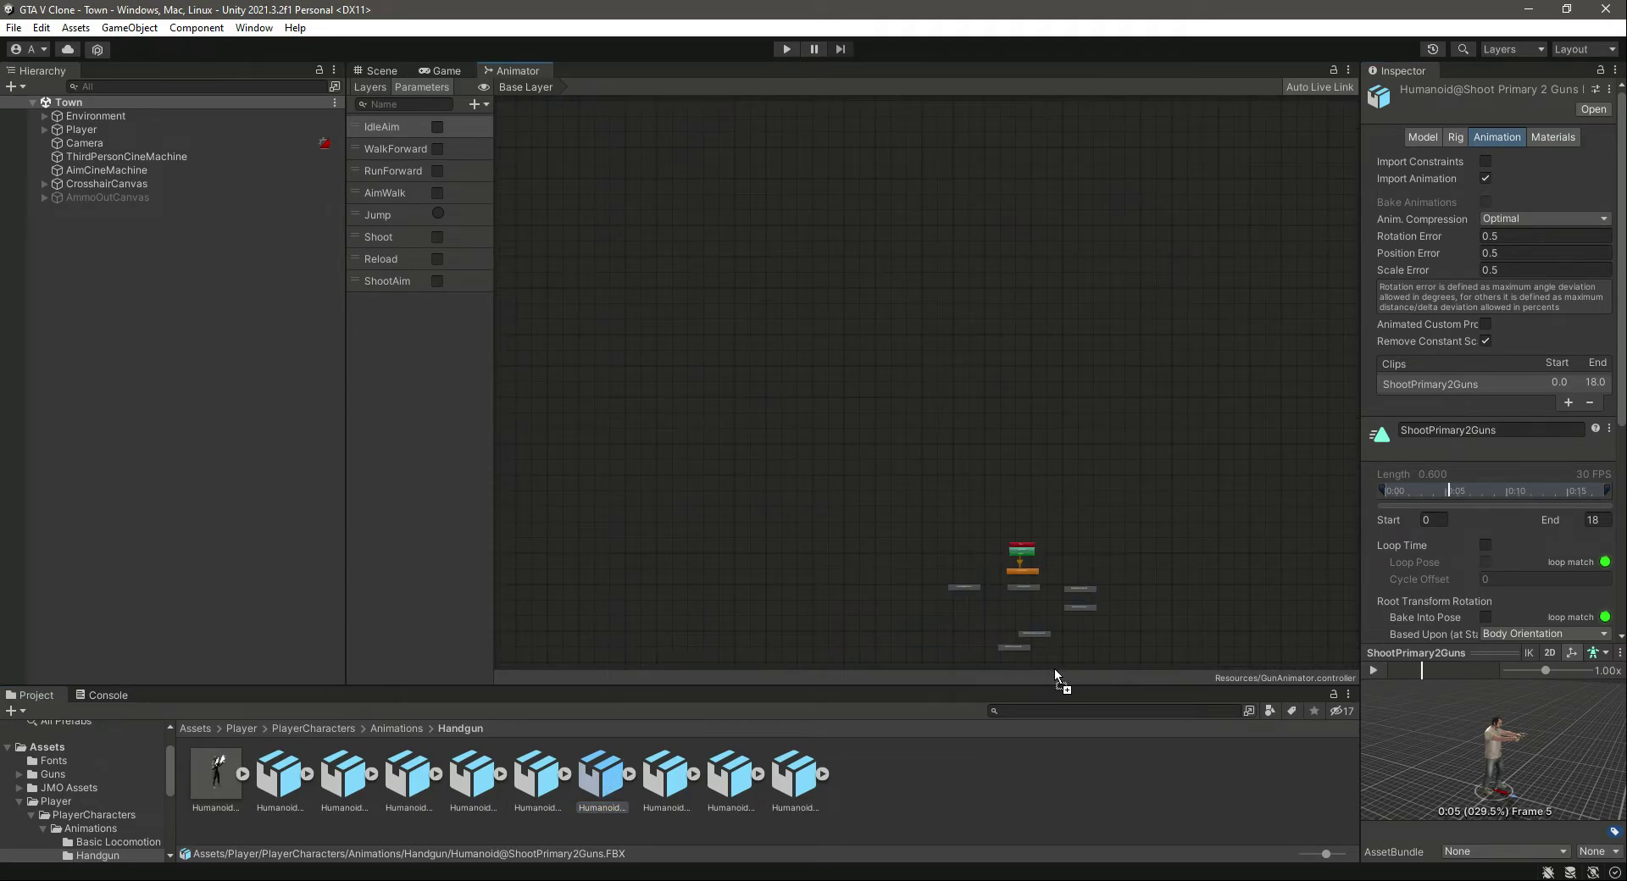
{"action": "scroll", "coordinate": [1059, 665], "scroll_direction": "down", "scroll_amount": 3}
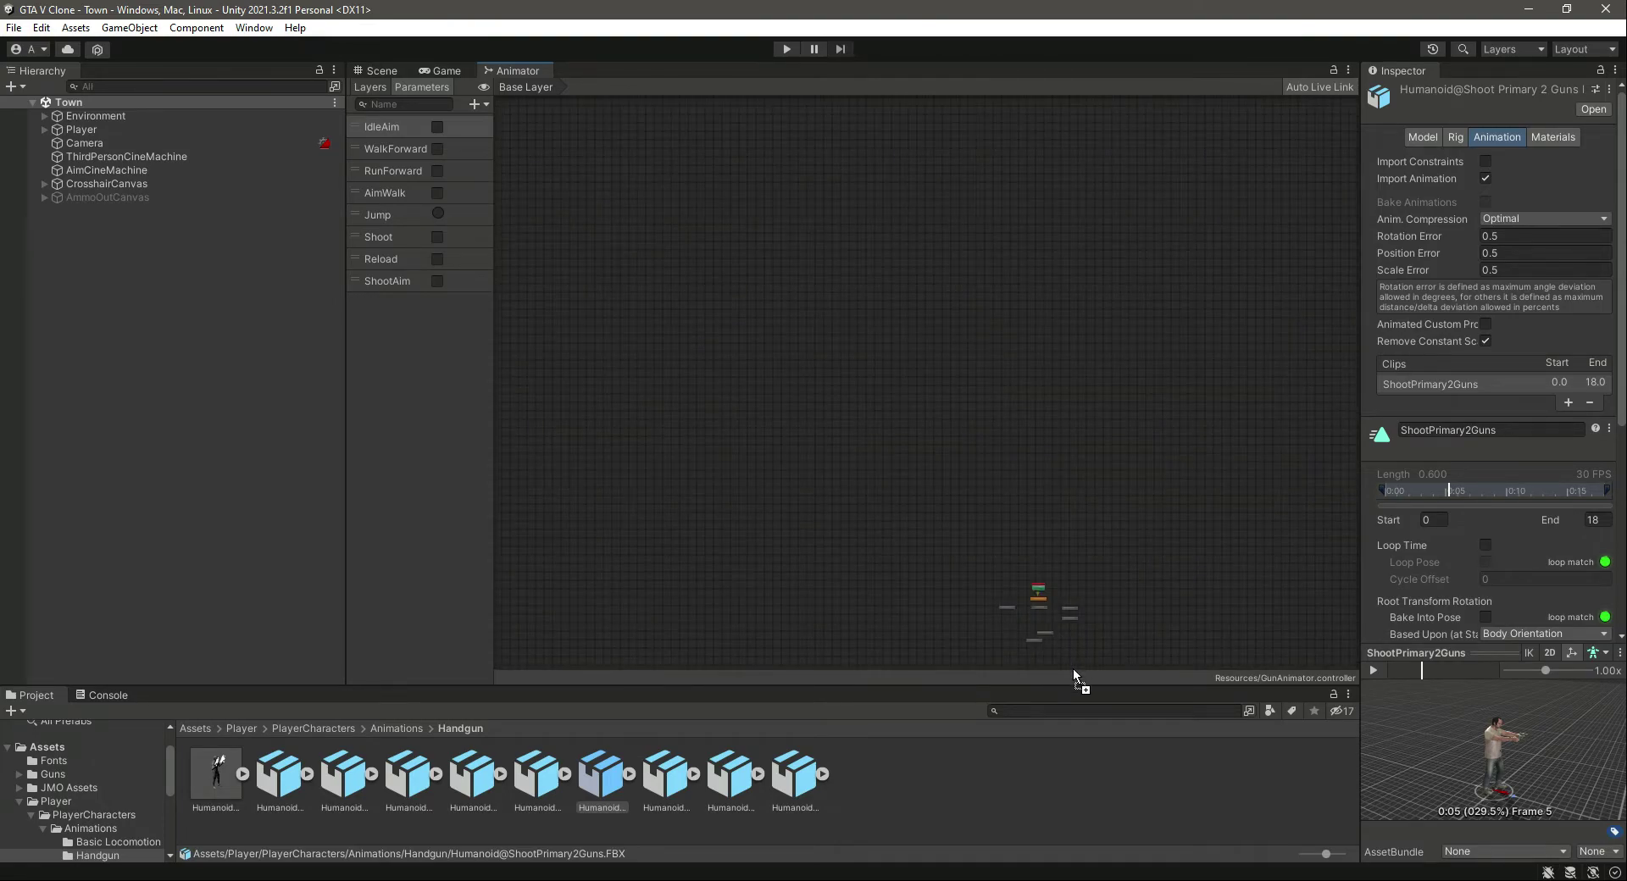
{"action": "scroll", "coordinate": [1073, 667], "scroll_direction": "up", "scroll_amount": 10}
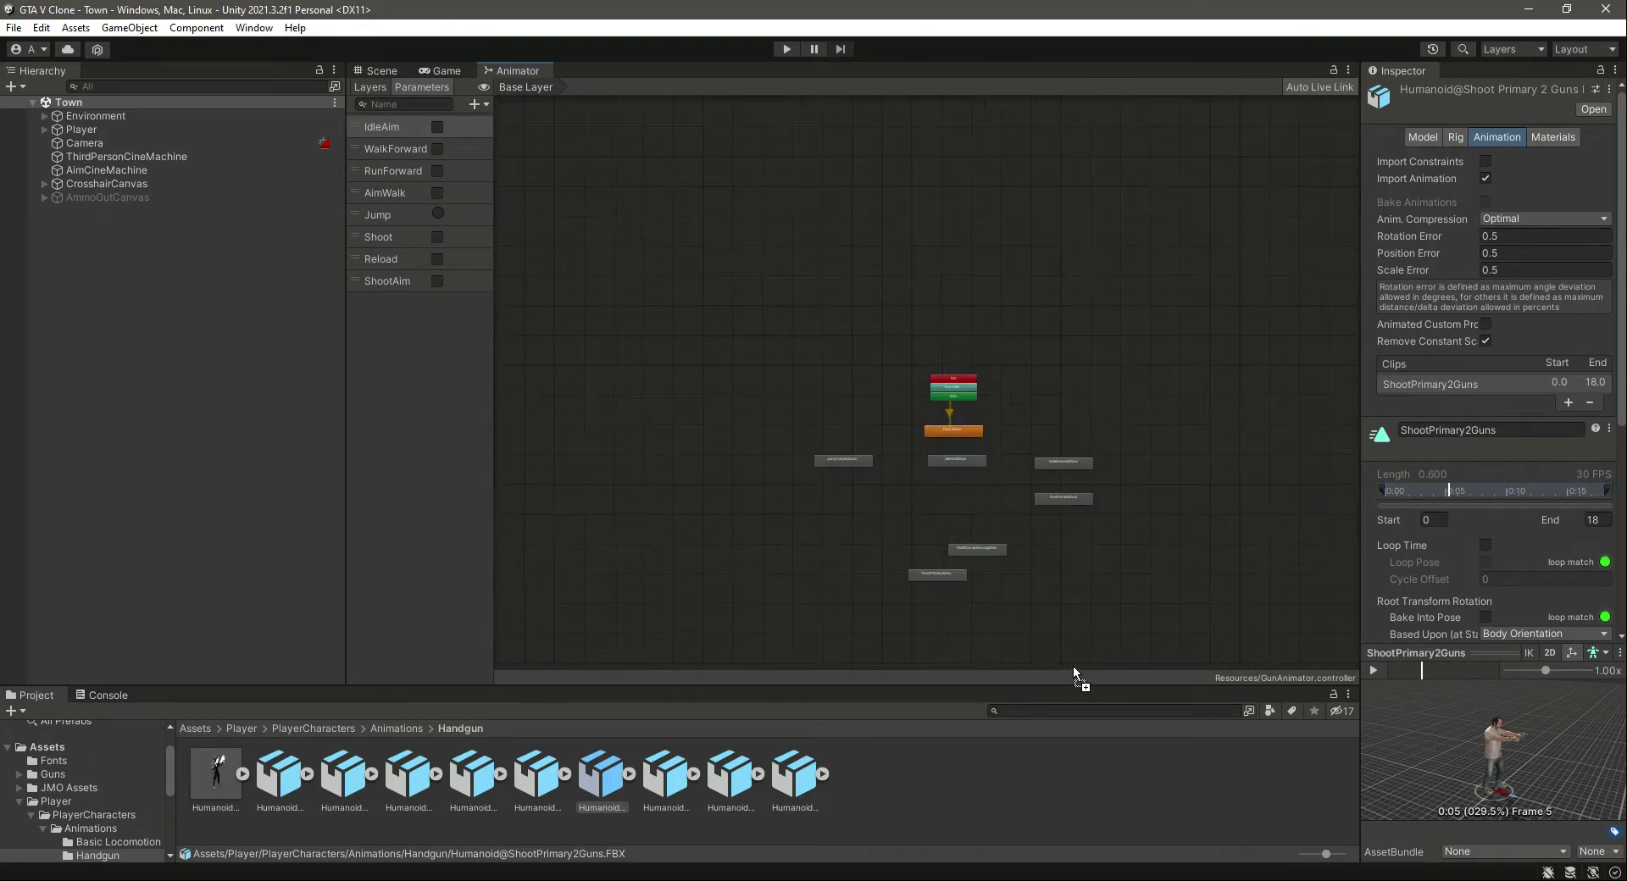
{"action": "scroll", "coordinate": [1073, 664], "scroll_direction": "up", "scroll_amount": 3}
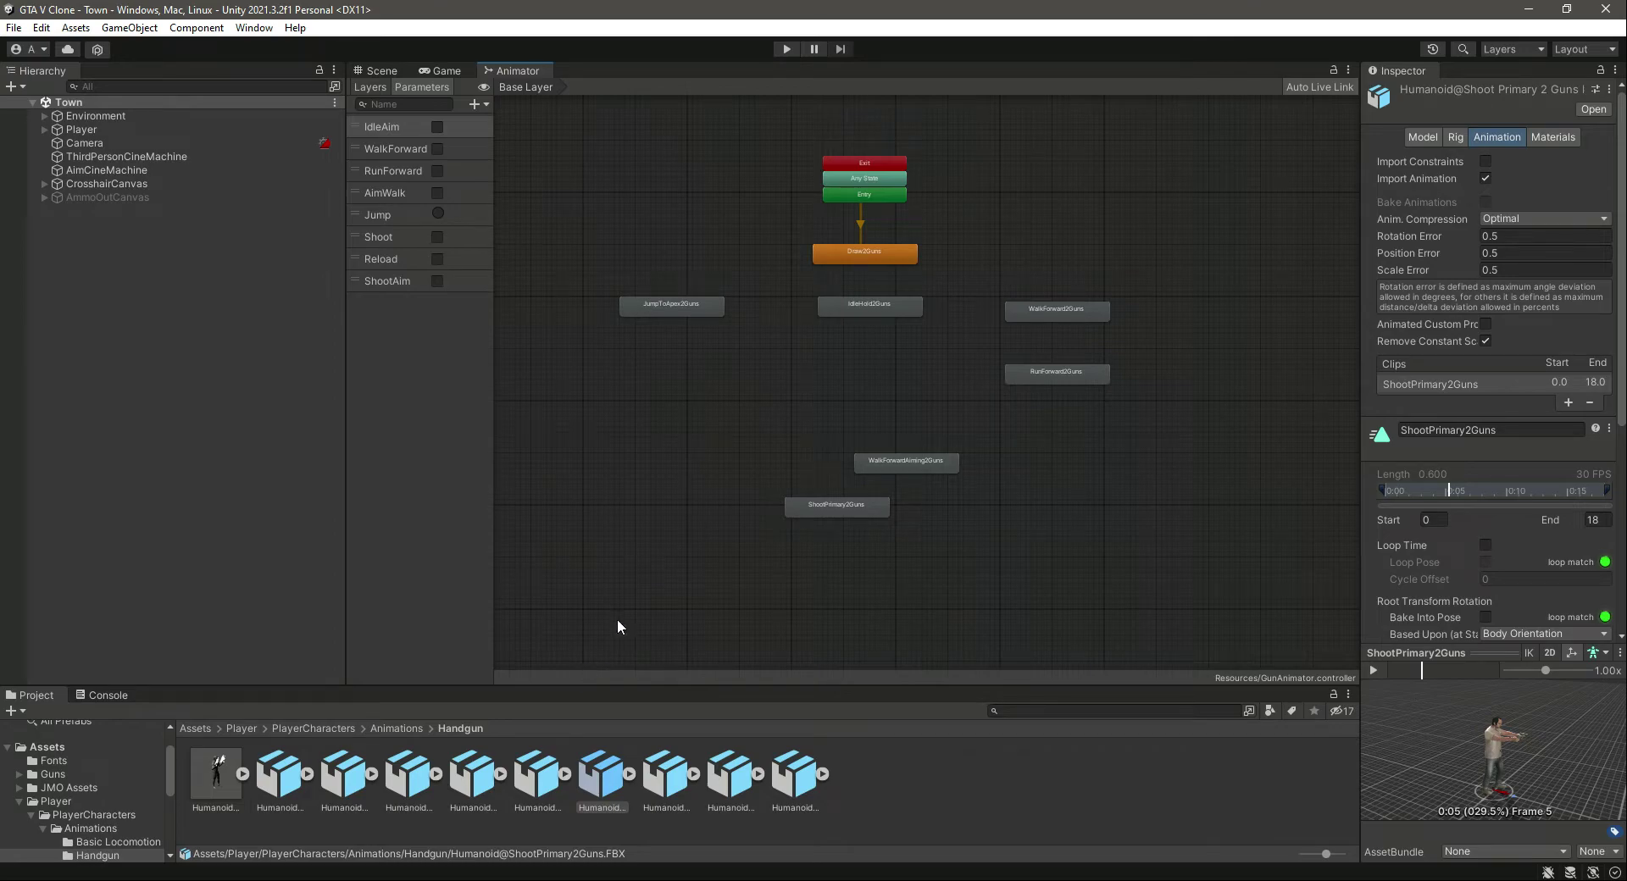
{"action": "scroll", "coordinate": [829, 445], "scroll_direction": "up", "scroll_amount": 2}
{"action": "scroll", "coordinate": [843, 315], "scroll_direction": "up", "scroll_amount": 1}
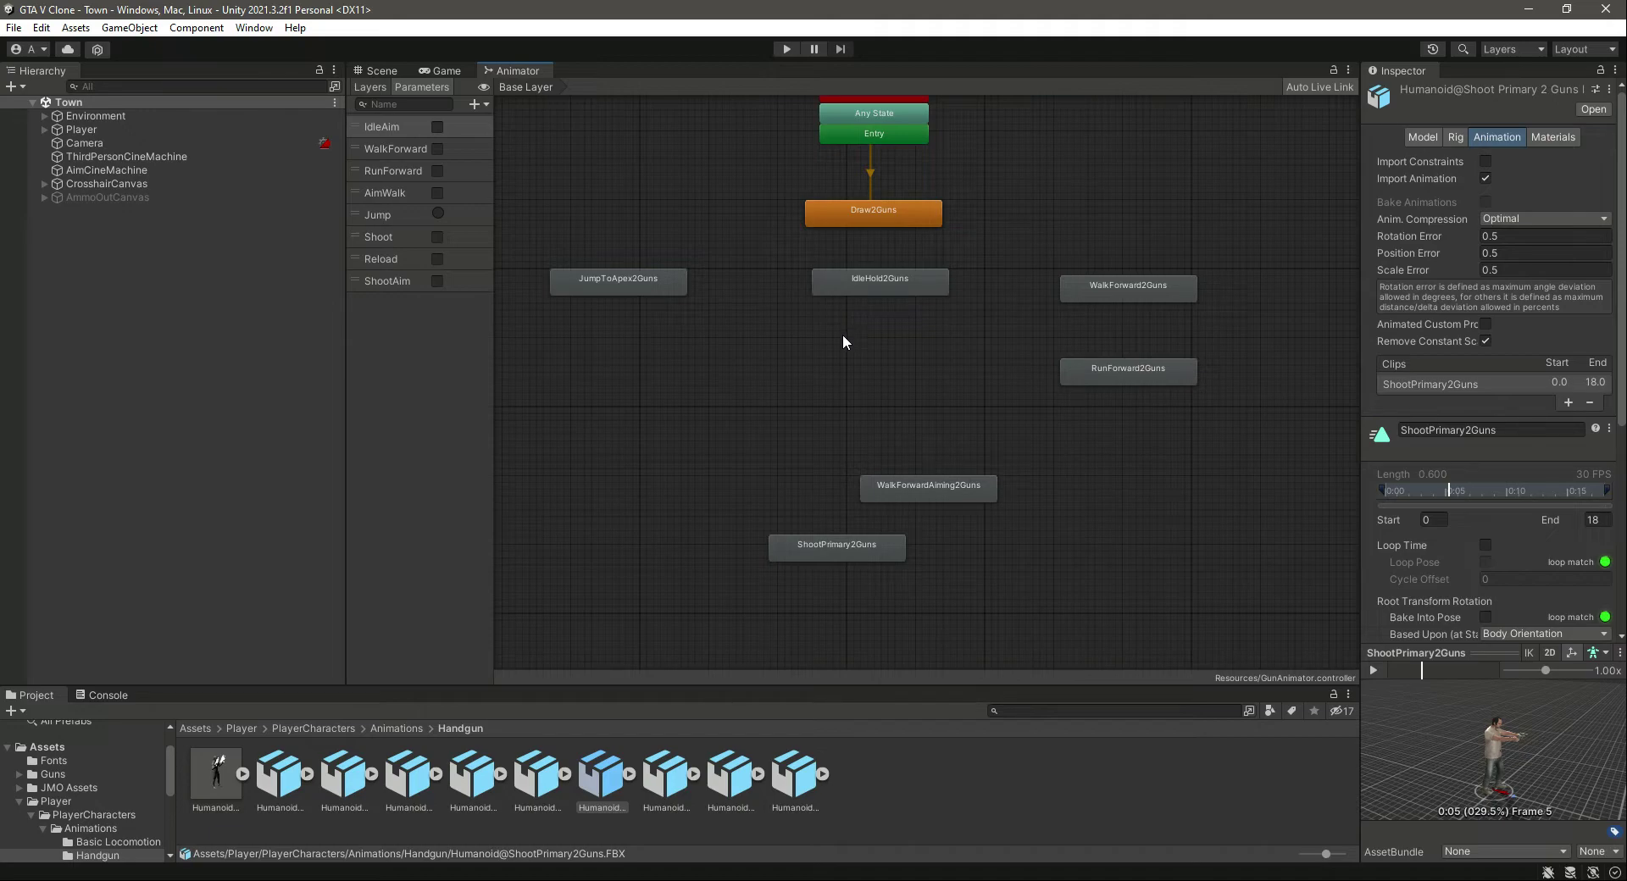
- Rename the ShootPrimary2Guns state to IdleAimRifle and nudge it into place
{"action": "left_click", "coordinate": [813, 546]}
{"action": "left_click", "coordinate": [1543, 93]}
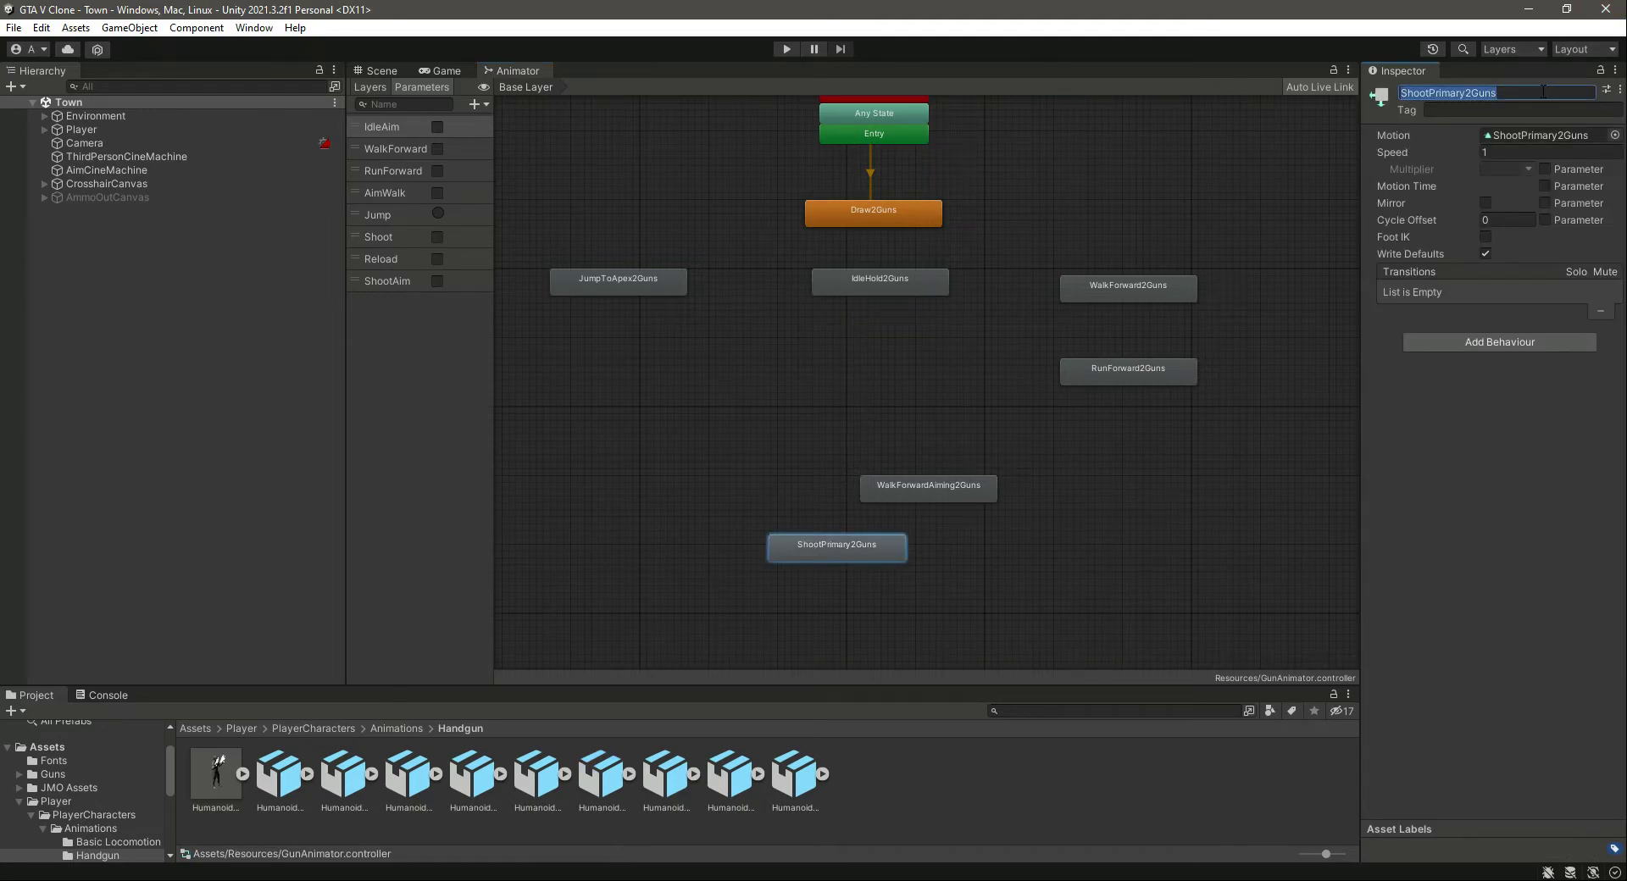
{"action": "type", "text": "IdleAimRifle"}
{"action": "key", "text": "Return"}
{"action": "left_click_drag", "start_coordinate": [847, 546], "coordinate": [829, 556]}
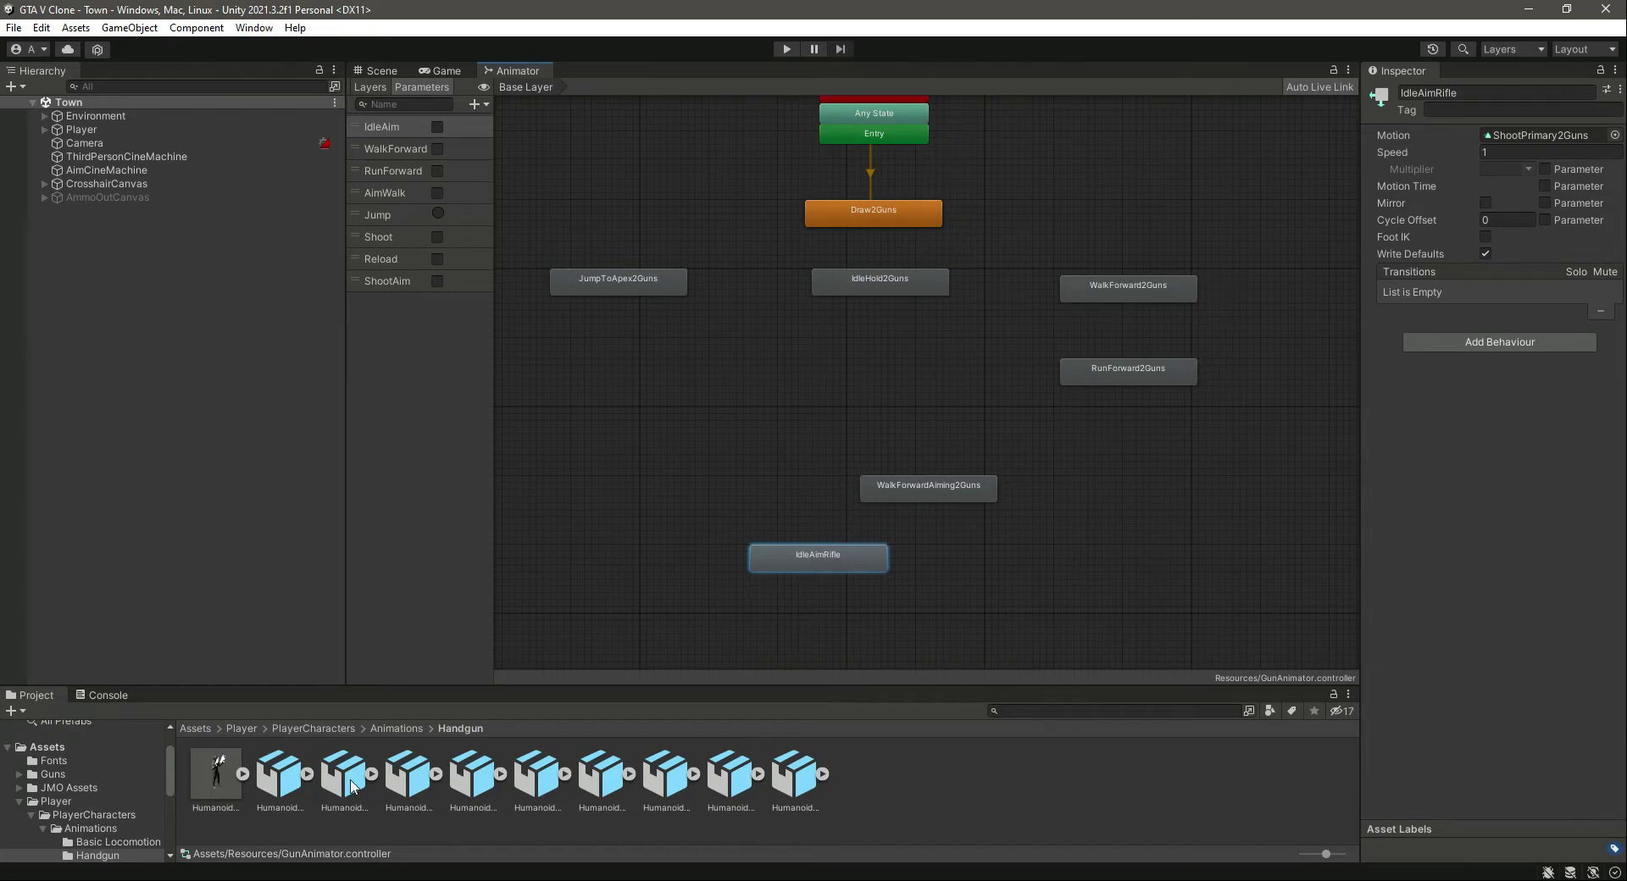
- Add another ShootPrimary2Guns state to the graph
{"action": "left_click", "coordinate": [398, 779]}
{"action": "left_click", "coordinate": [488, 775]}
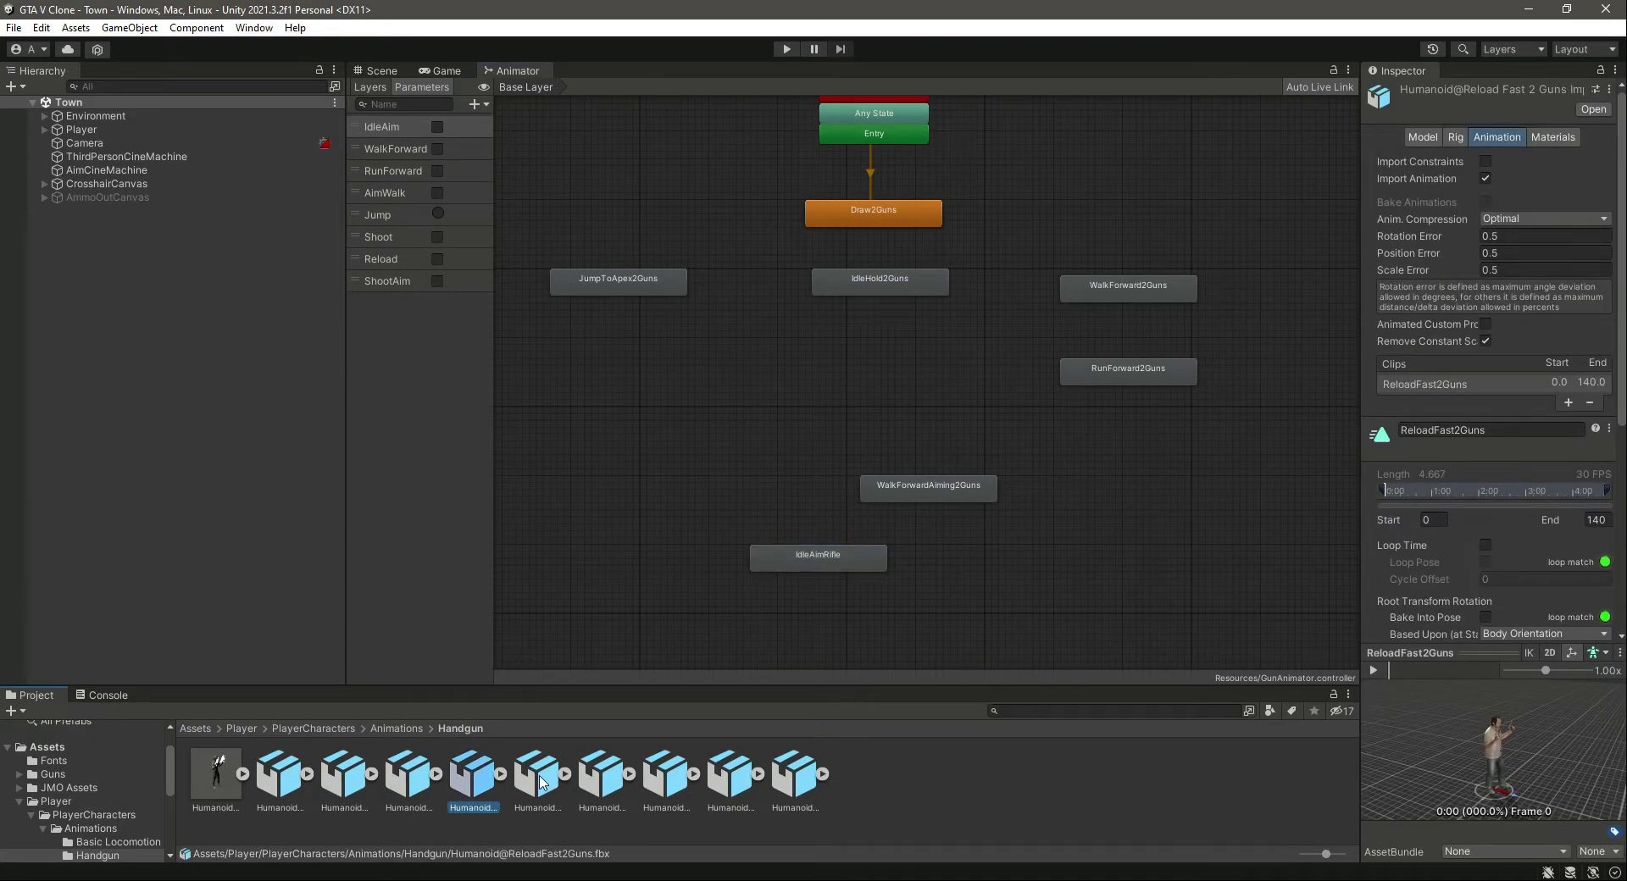
{"action": "left_click", "coordinate": [539, 780]}
{"action": "left_click", "coordinate": [600, 783]}
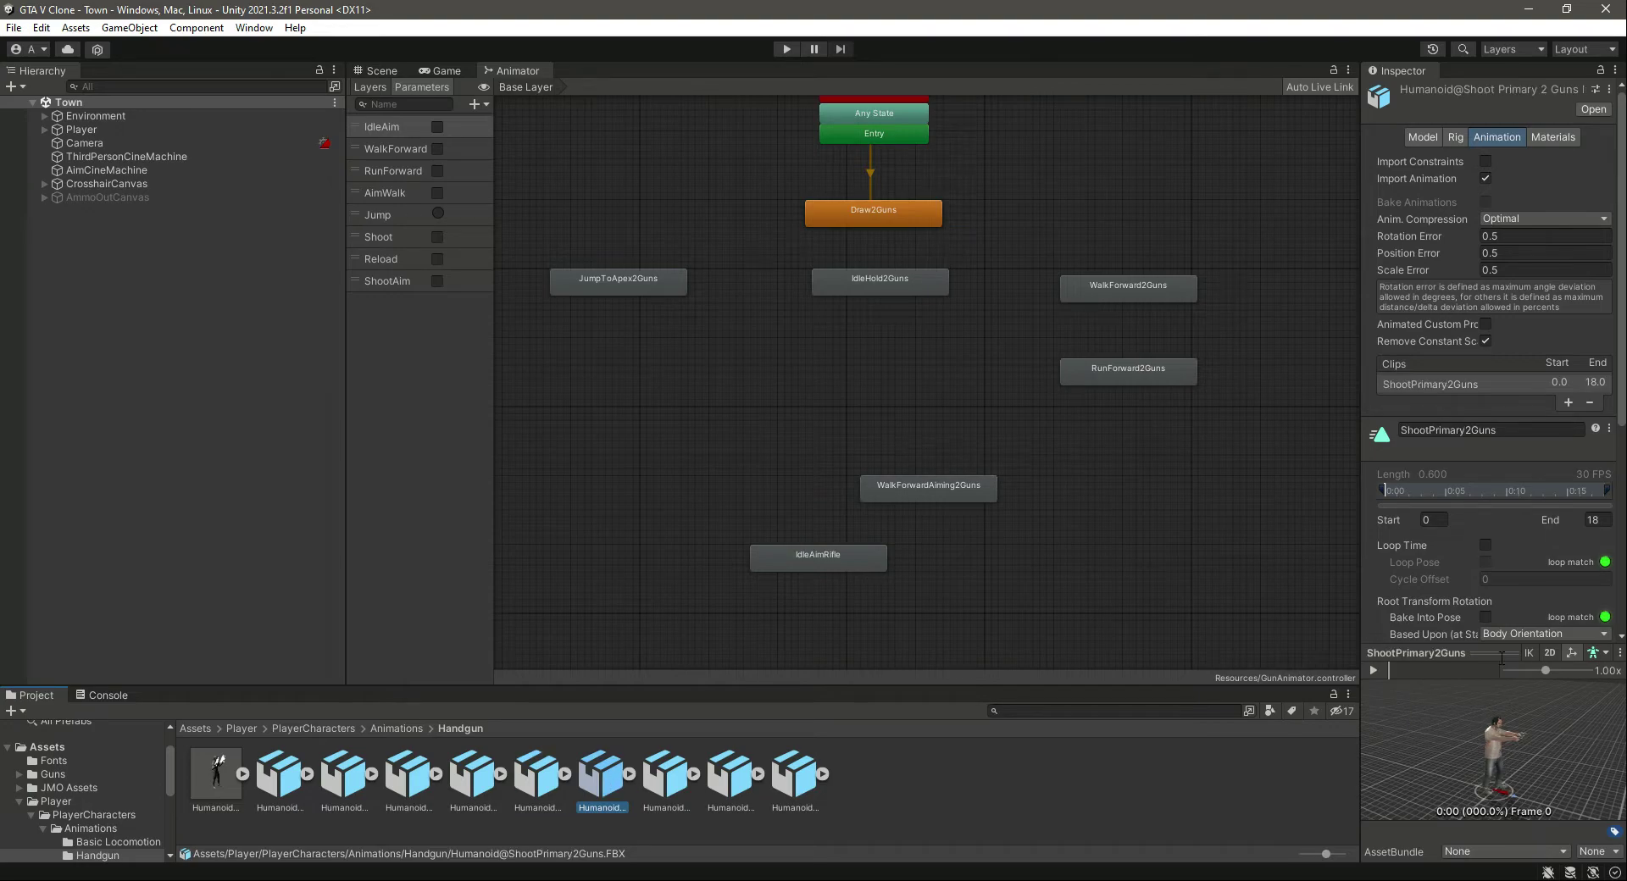
{"action": "left_click_drag", "start_coordinate": [621, 778], "coordinate": [591, 476]}
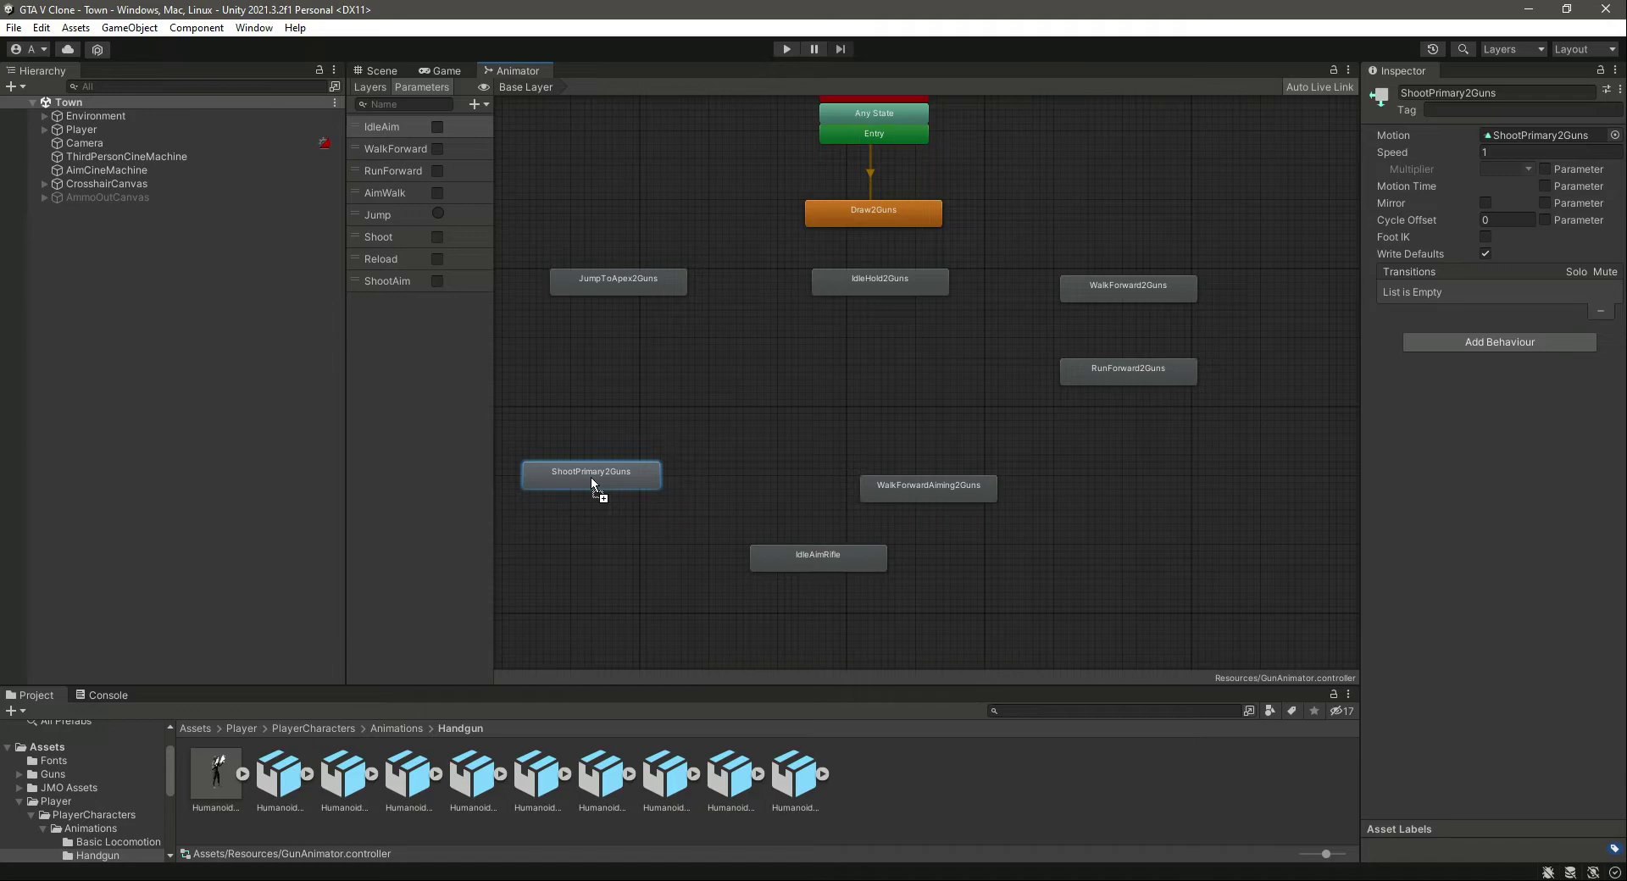
- Preview ReloadFast2Guns and add it as a state at the graph's bottom-left
{"action": "left_click", "coordinate": [343, 776]}
{"action": "left_click", "coordinate": [394, 782]}
{"action": "left_click", "coordinate": [462, 784]}
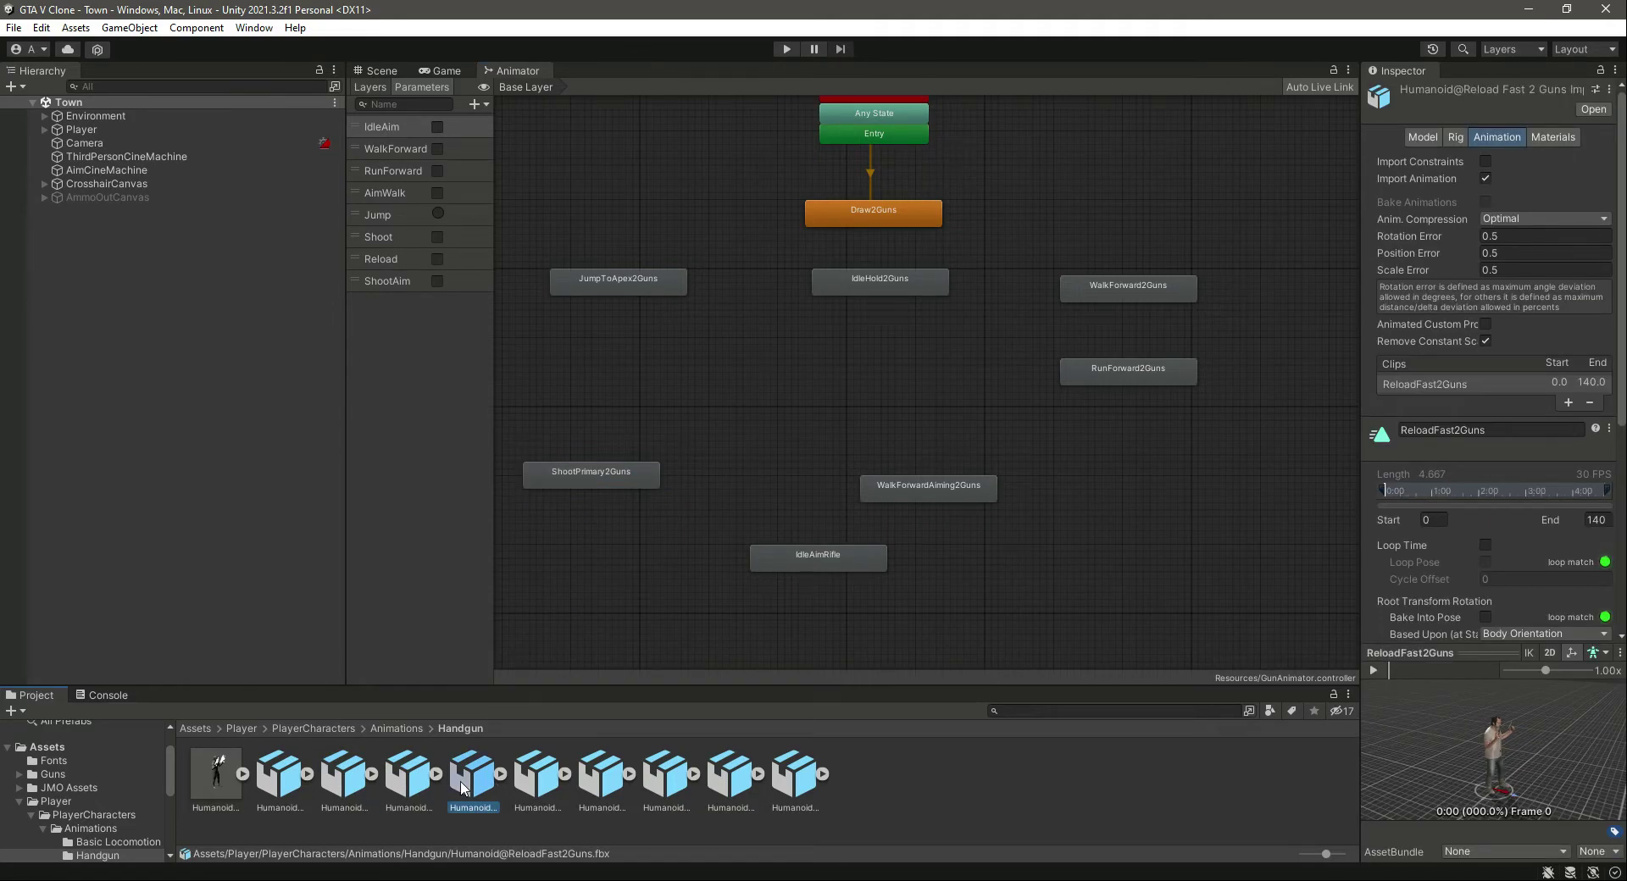
{"action": "left_click", "coordinate": [1371, 671]}
{"action": "left_click", "coordinate": [1374, 672]}
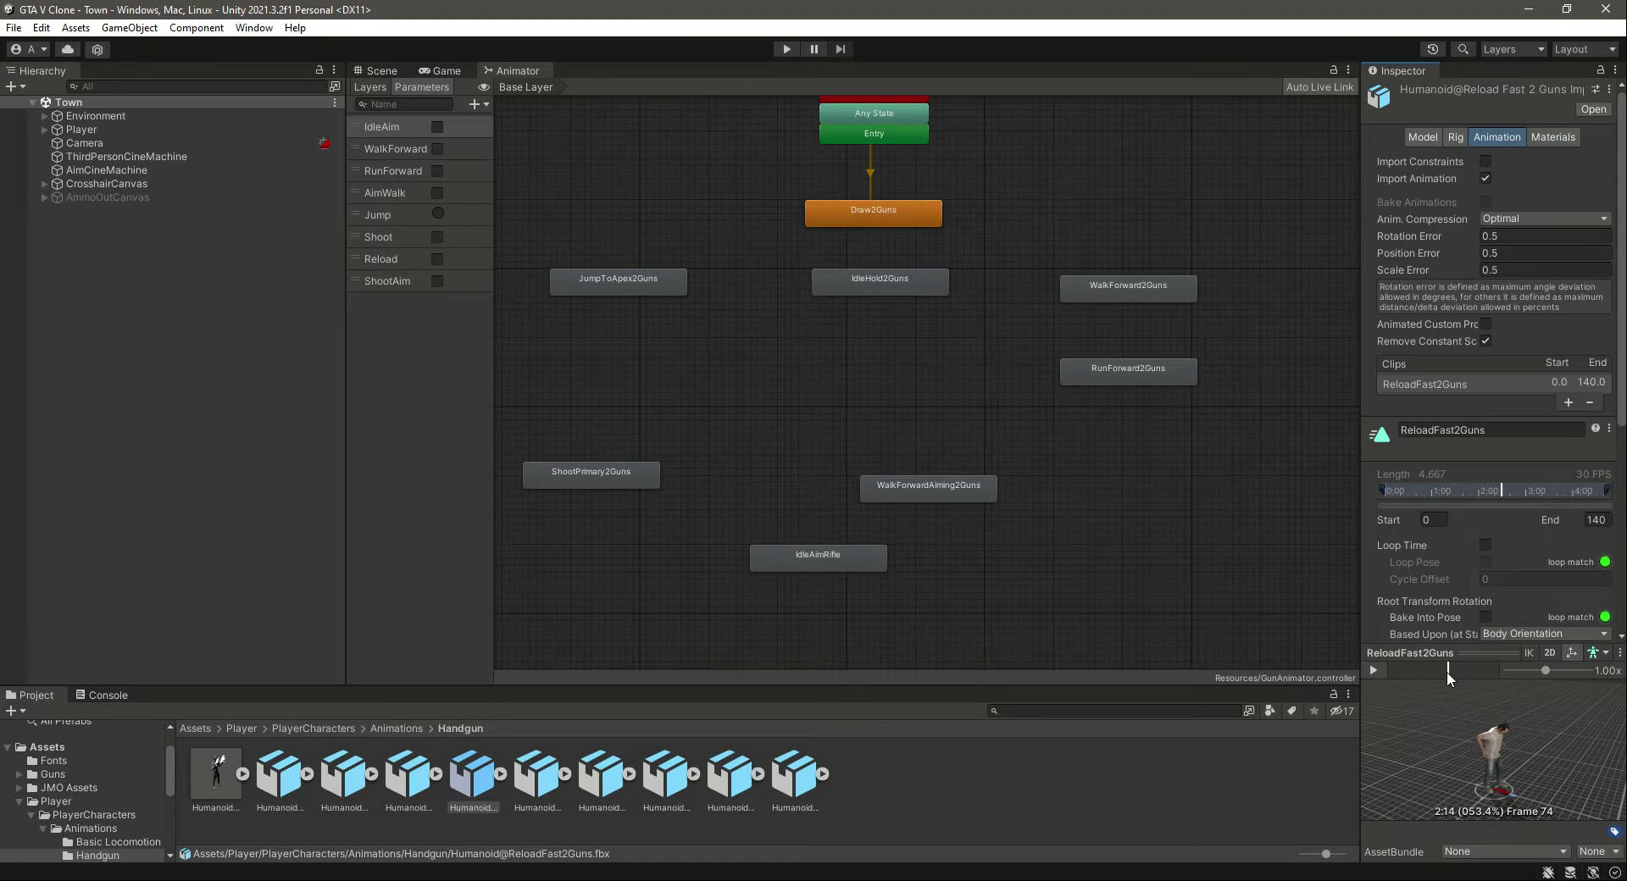
{"action": "left_click_drag", "start_coordinate": [472, 775], "coordinate": [601, 635]}
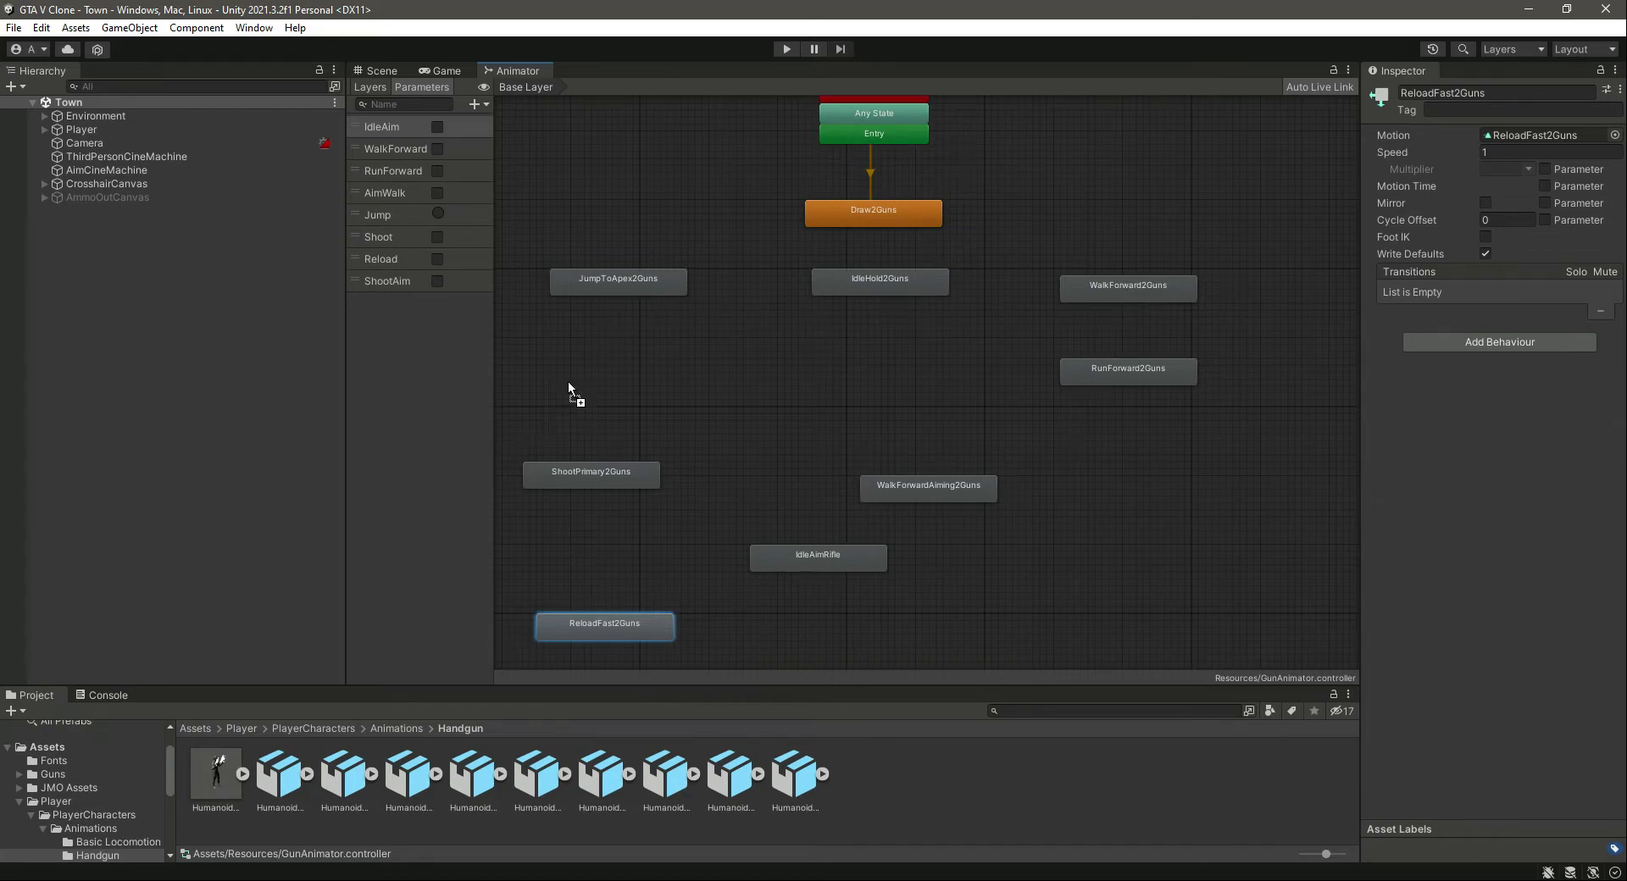
{"action": "left_click", "coordinate": [1105, 518]}
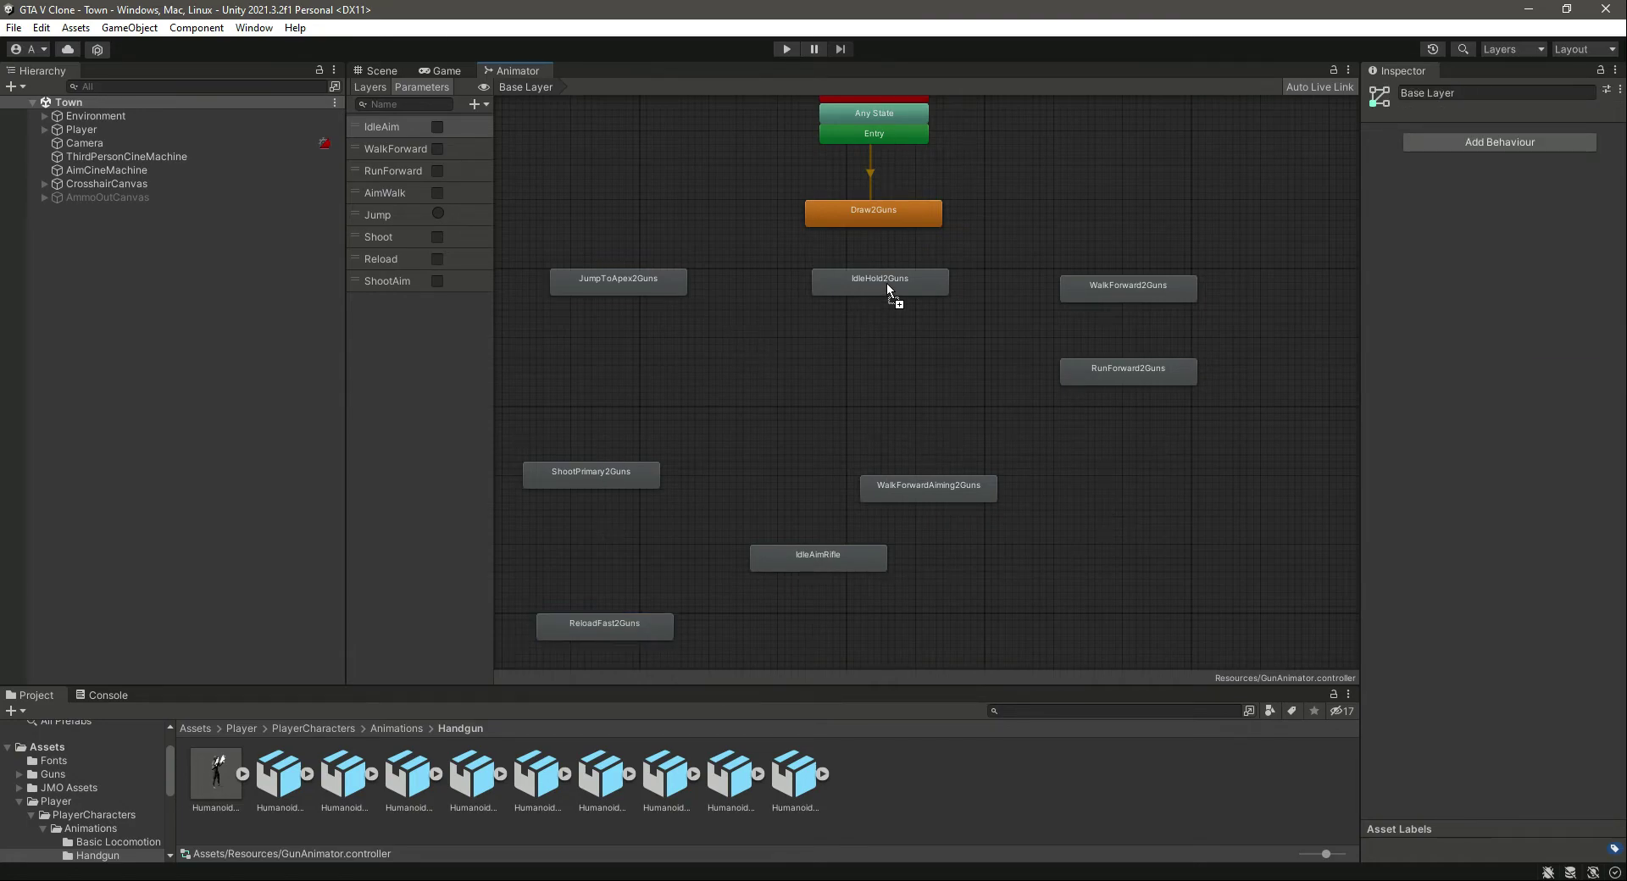
- Box-select all nine states and shift them slightly down together
{"action": "left_click_drag", "start_coordinate": [1253, 267], "coordinate": [530, 636]}
{"action": "left_click_drag", "start_coordinate": [868, 286], "coordinate": [862, 303]}
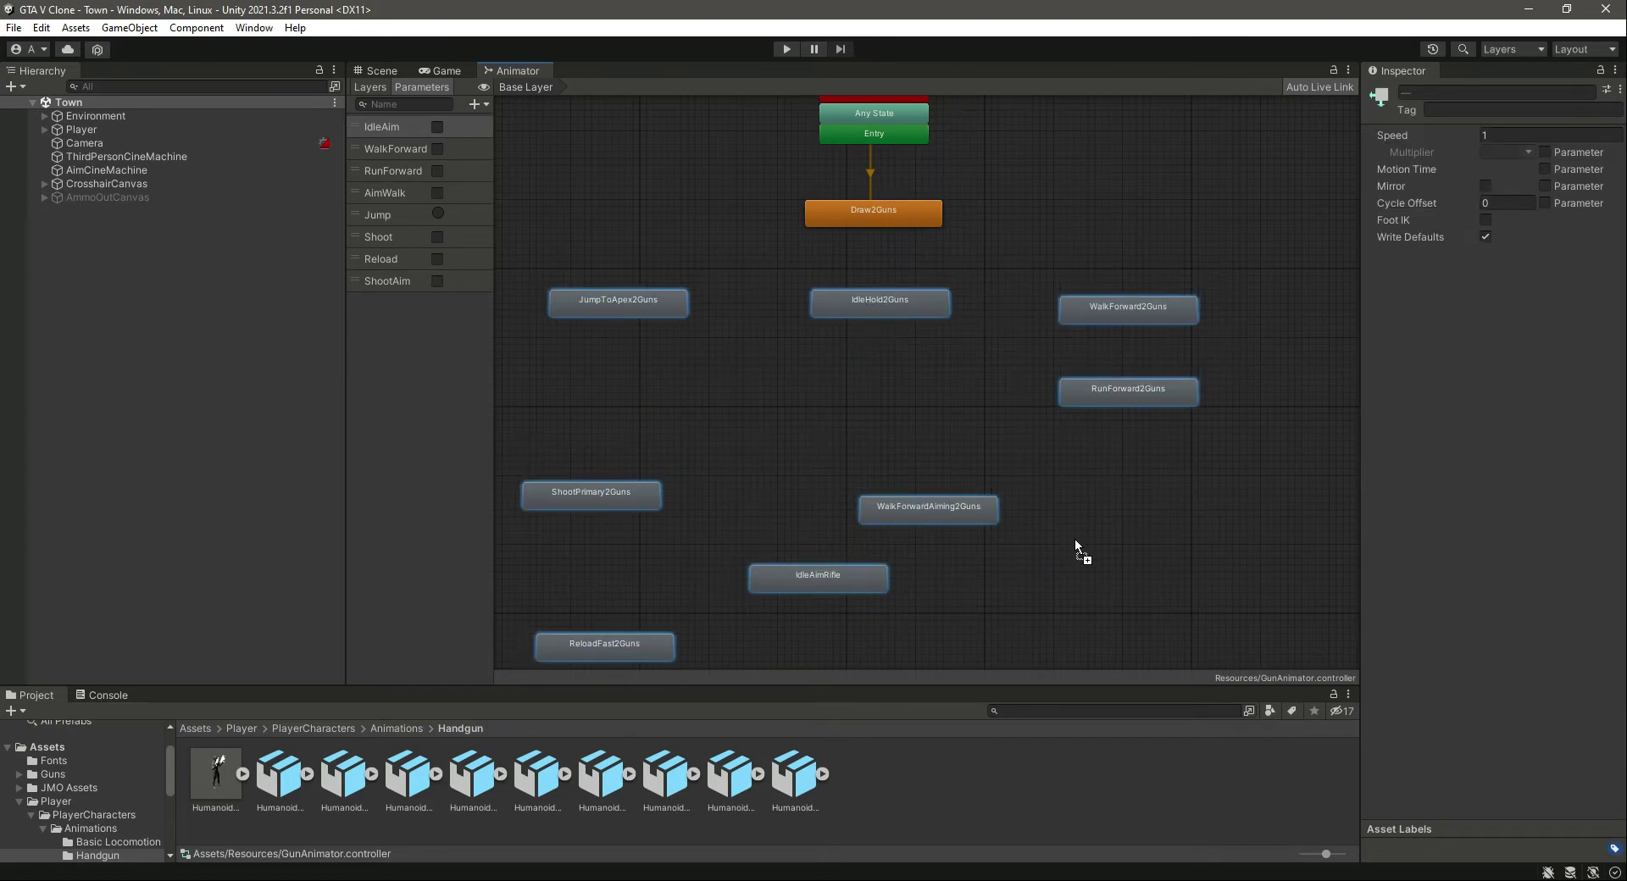
{"action": "left_click", "coordinate": [1075, 538]}
- Rename IdleHold2Guns to Idle and WalkForward2Guns to WalkForwardRifle
{"action": "left_click", "coordinate": [897, 305]}
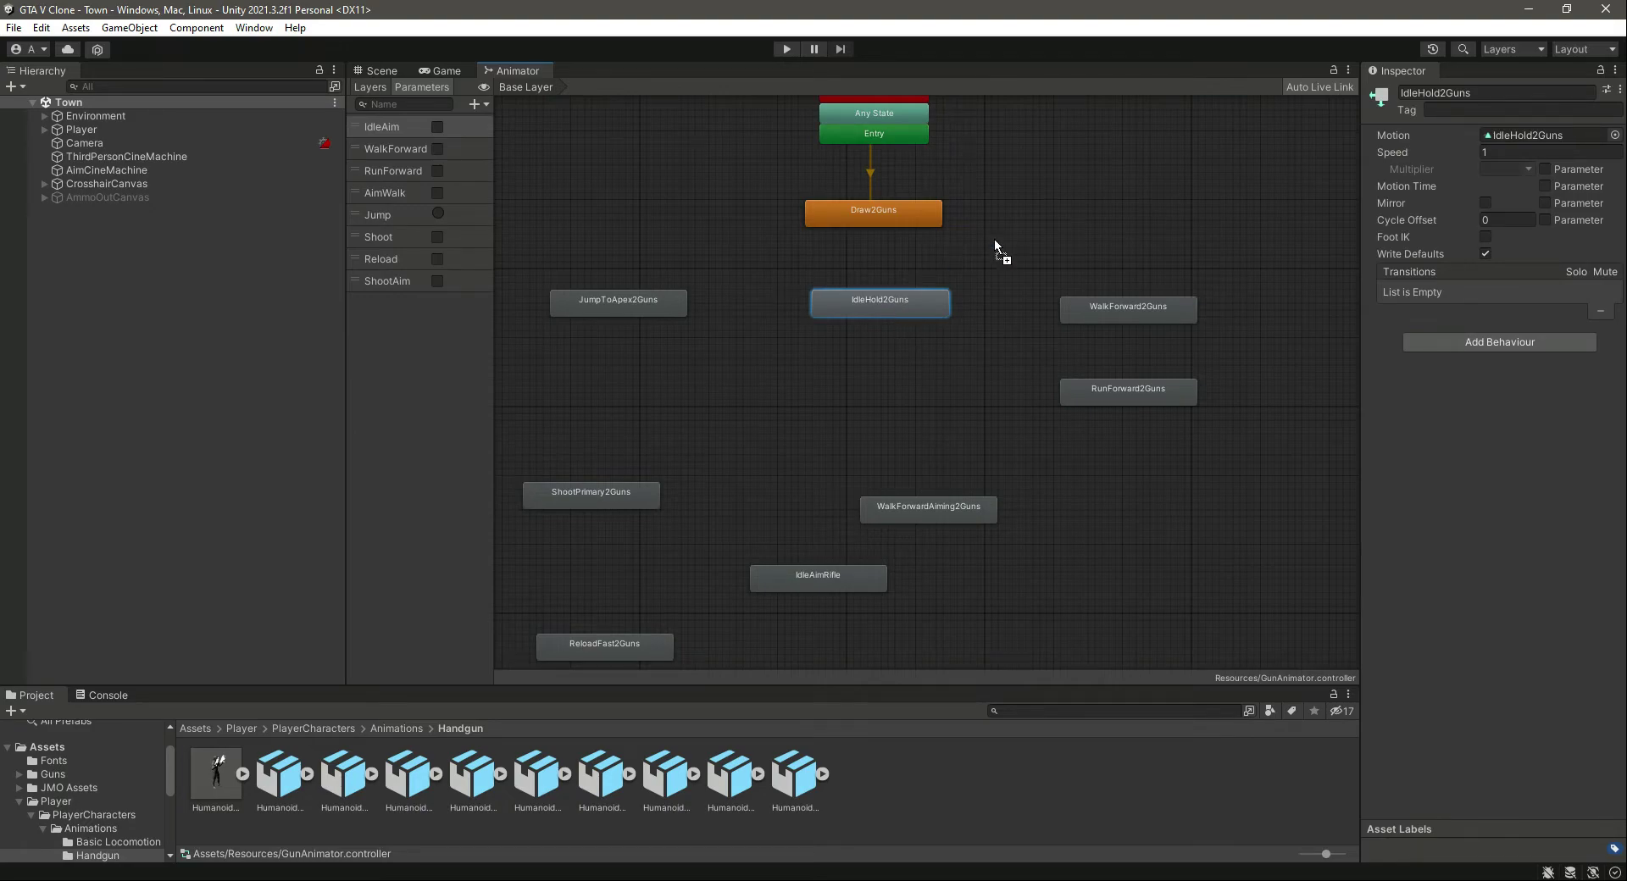
{"action": "left_click", "coordinate": [1505, 92]}
{"action": "type", "text": "Idle"}
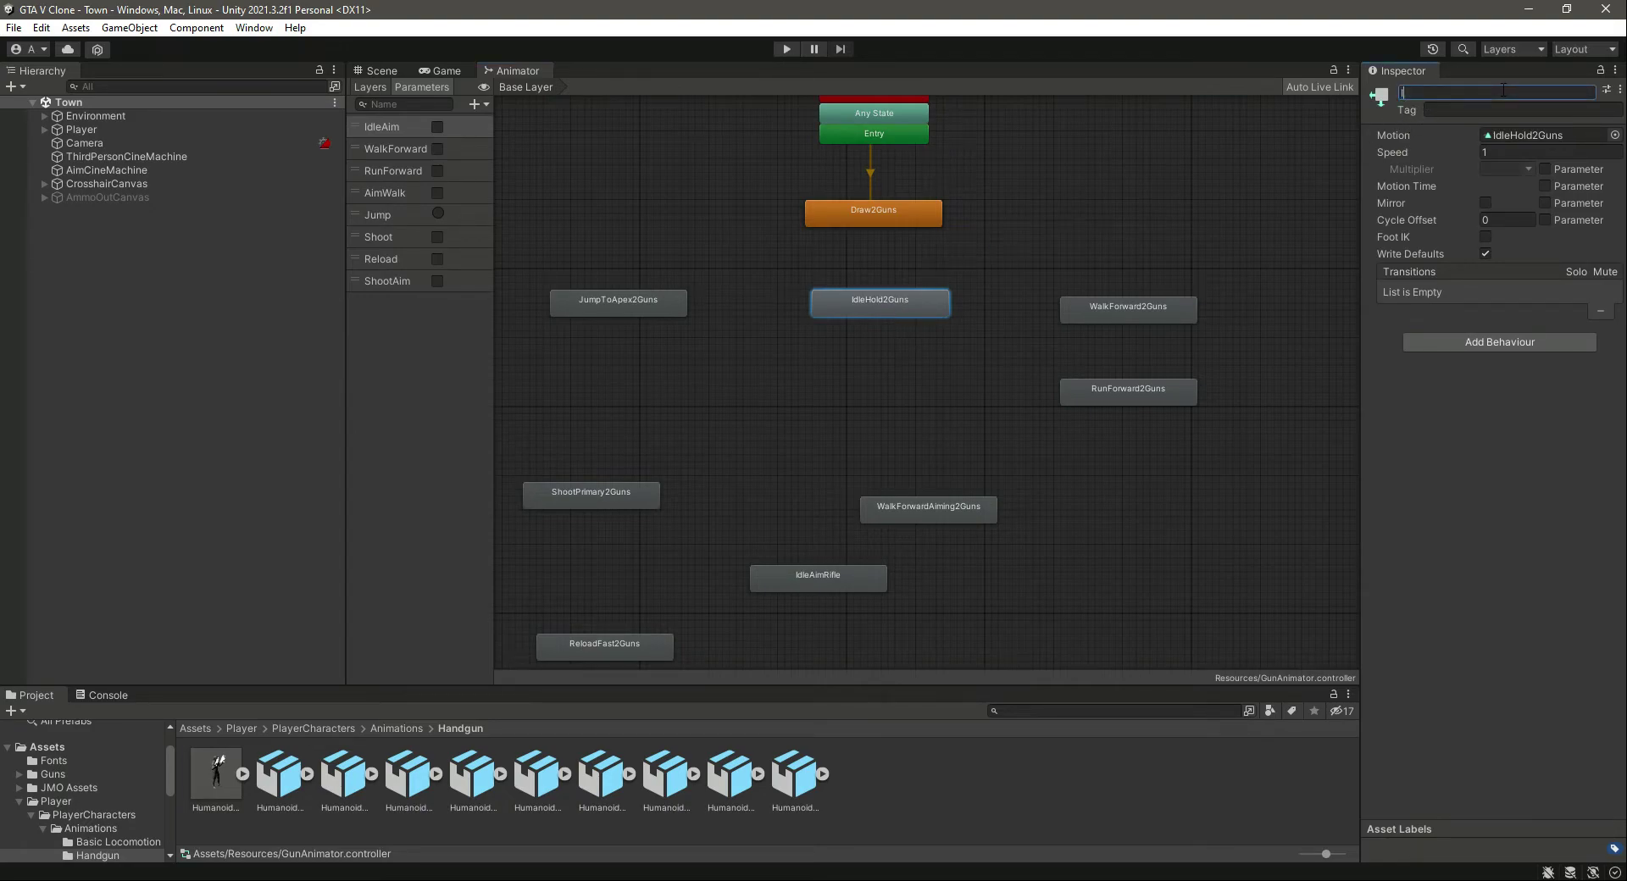
{"action": "key", "text": "Return"}
{"action": "left_click", "coordinate": [1157, 304]}
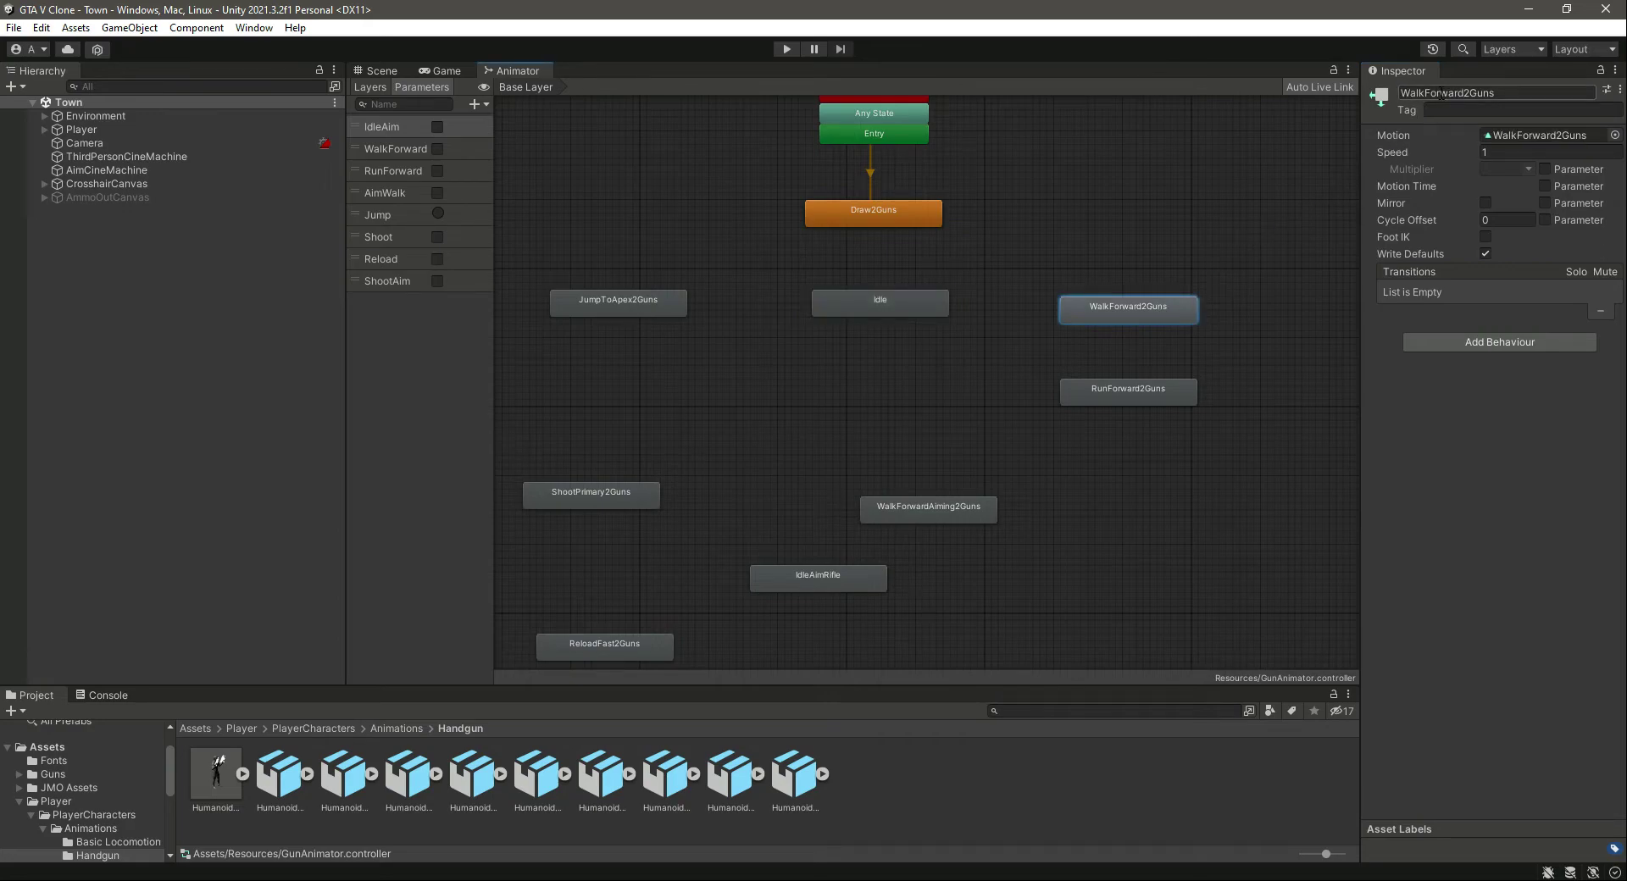
{"action": "left_click_drag", "start_coordinate": [1471, 93], "coordinate": [1498, 95]}
{"action": "key", "text": "Return"}
- Rename the RunForward2Guns state to RunForwardRifle
{"action": "left_click", "coordinate": [1102, 394]}
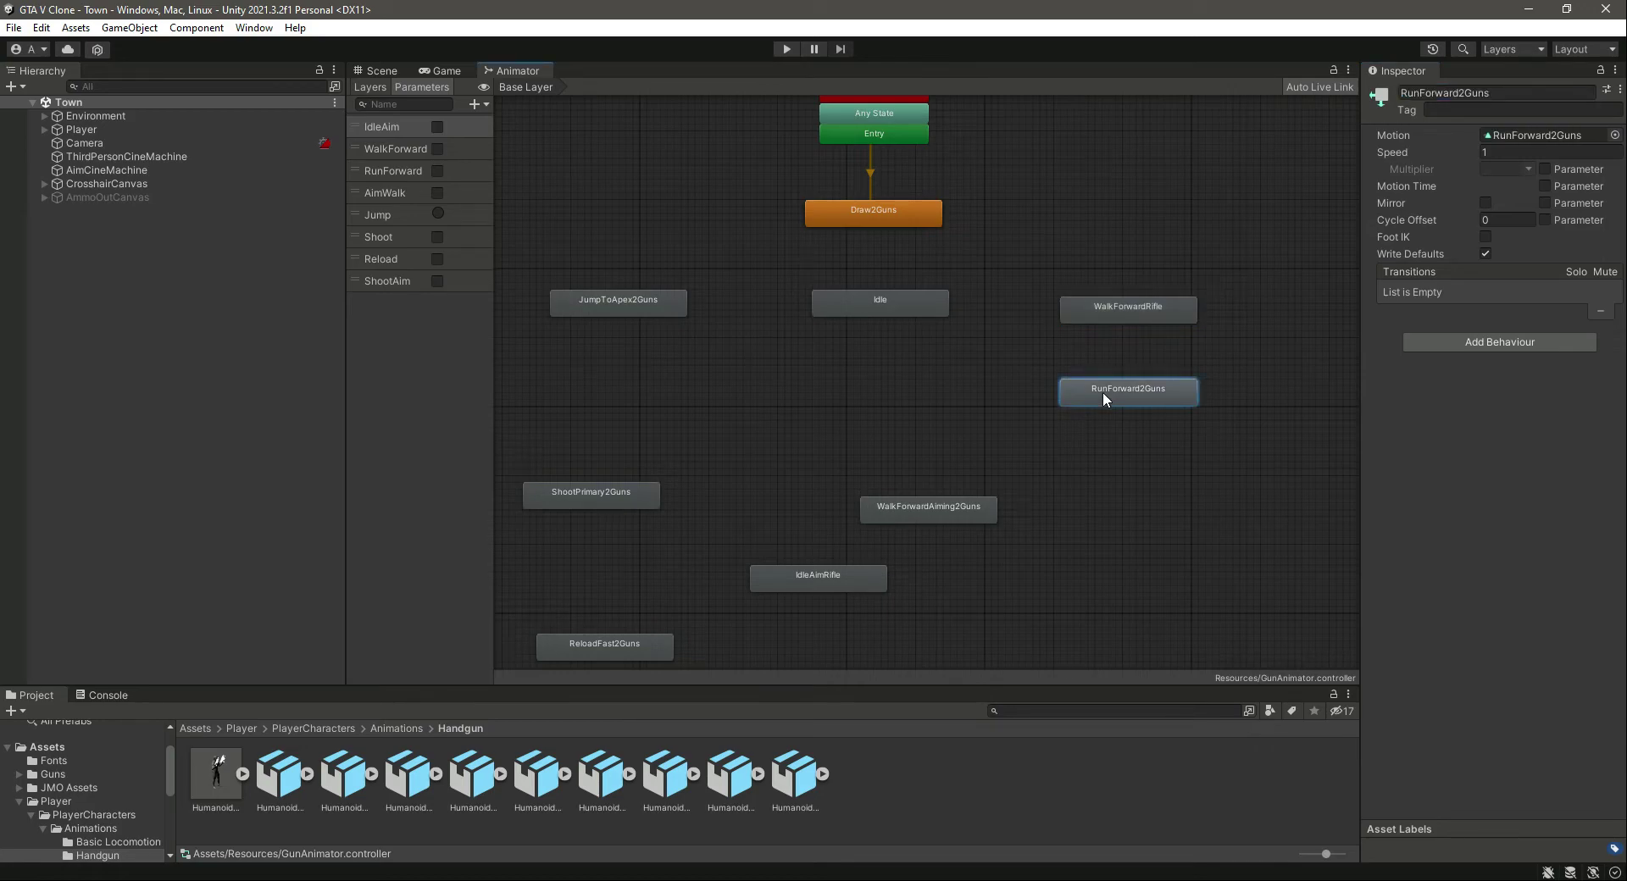
{"action": "left_click", "coordinate": [1128, 303]}
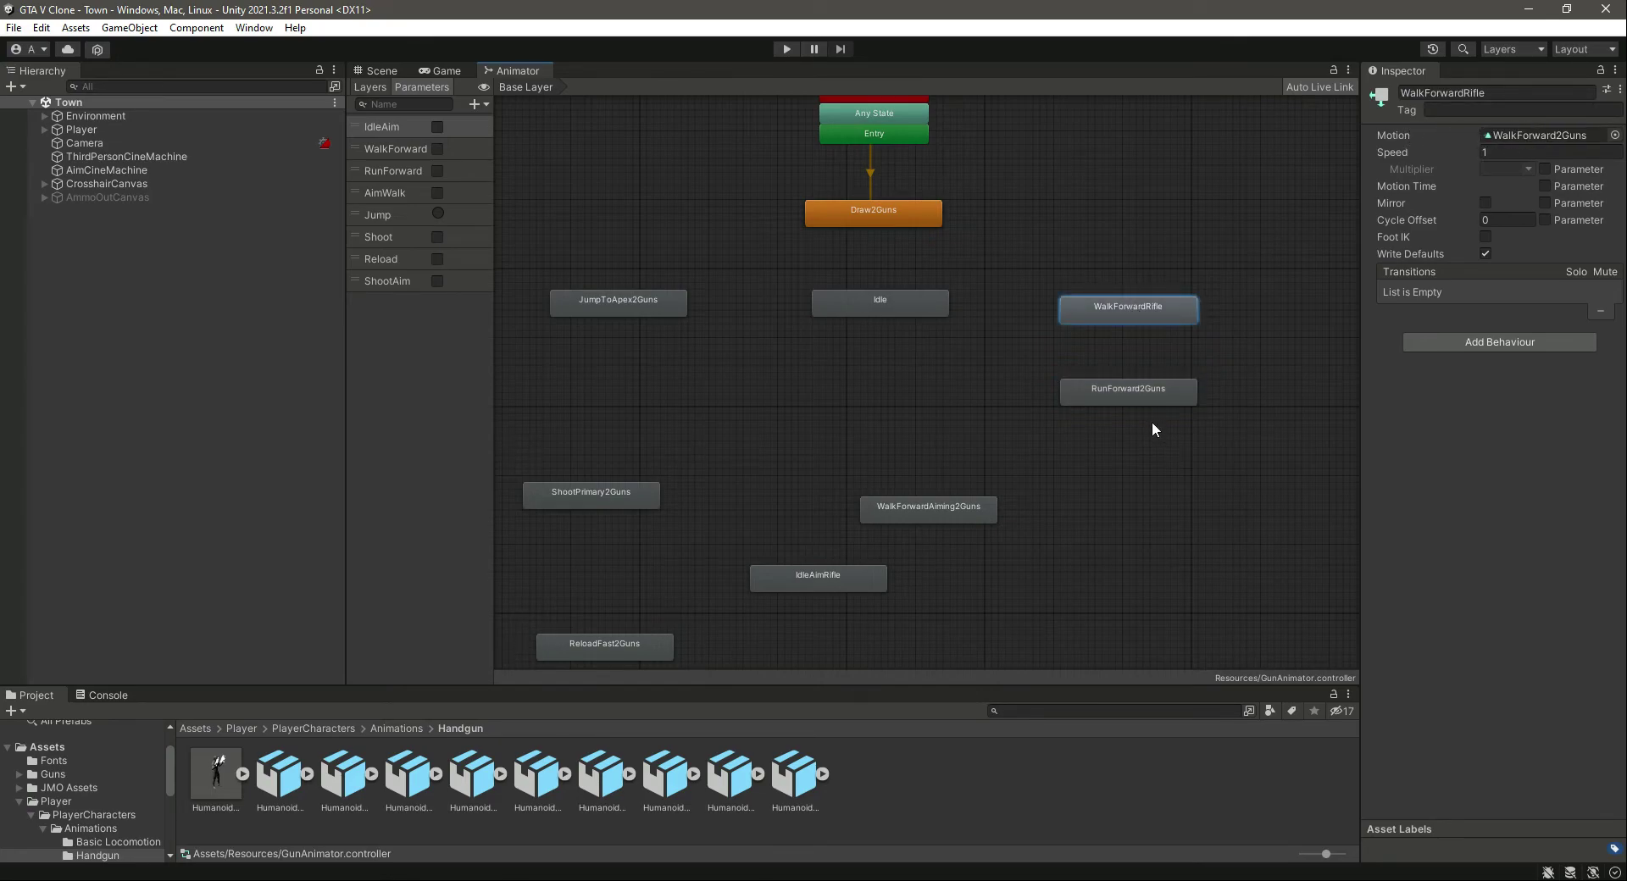
{"action": "left_click", "coordinate": [1129, 398]}
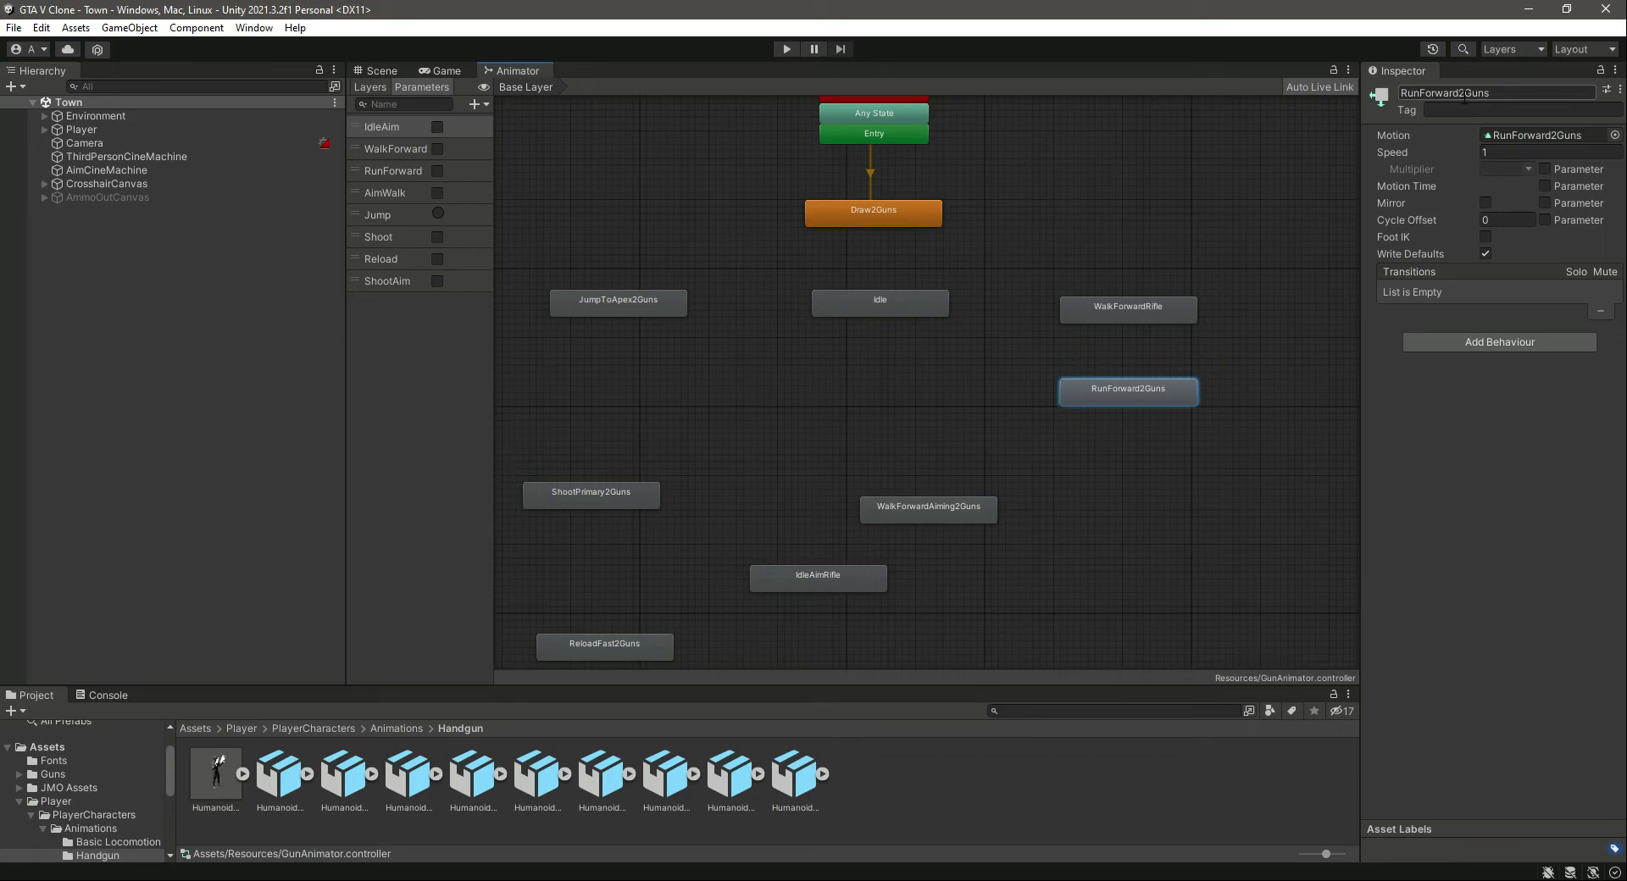
{"action": "left_click", "coordinate": [1462, 91]}
{"action": "type", "text": "RunForwardRifle"}
- Rename WalkForwardAiming2Guns and ShootPrimary2Guns to WalkForwardAimingRifle and ShootPrimaryRifle
{"action": "left_click", "coordinate": [927, 513]}
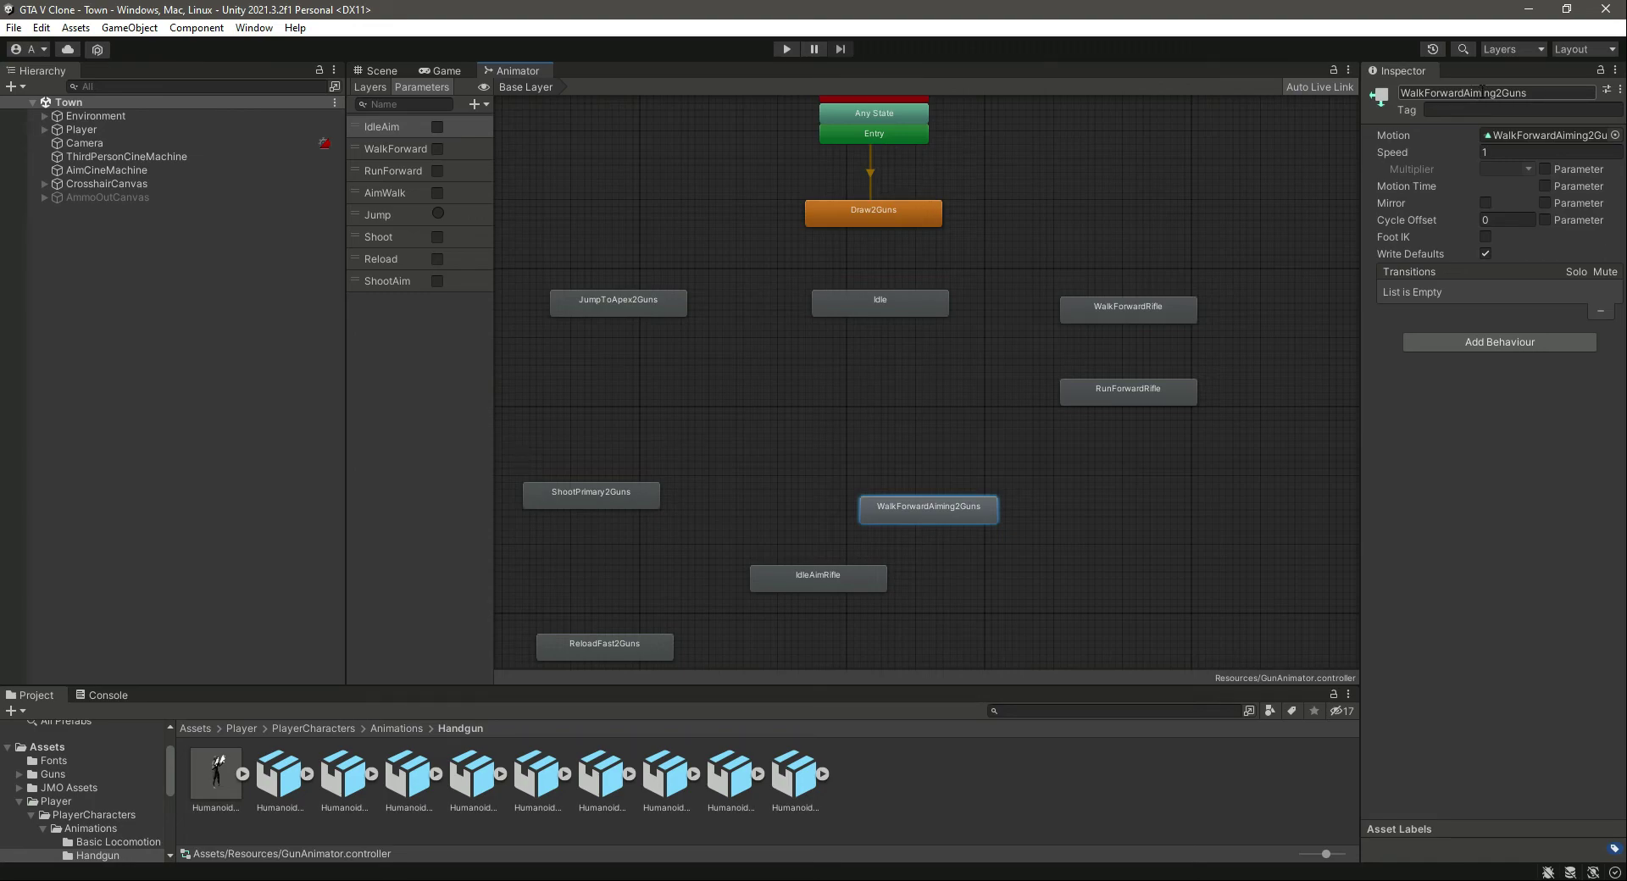
{"action": "left_click_drag", "start_coordinate": [1509, 93], "coordinate": [1497, 92]}
{"action": "type", "text": "Rifle"}
{"action": "key", "text": "Return"}
{"action": "left_click", "coordinate": [618, 500]}
{"action": "left_click_drag", "start_coordinate": [1466, 92], "coordinate": [1514, 90]}
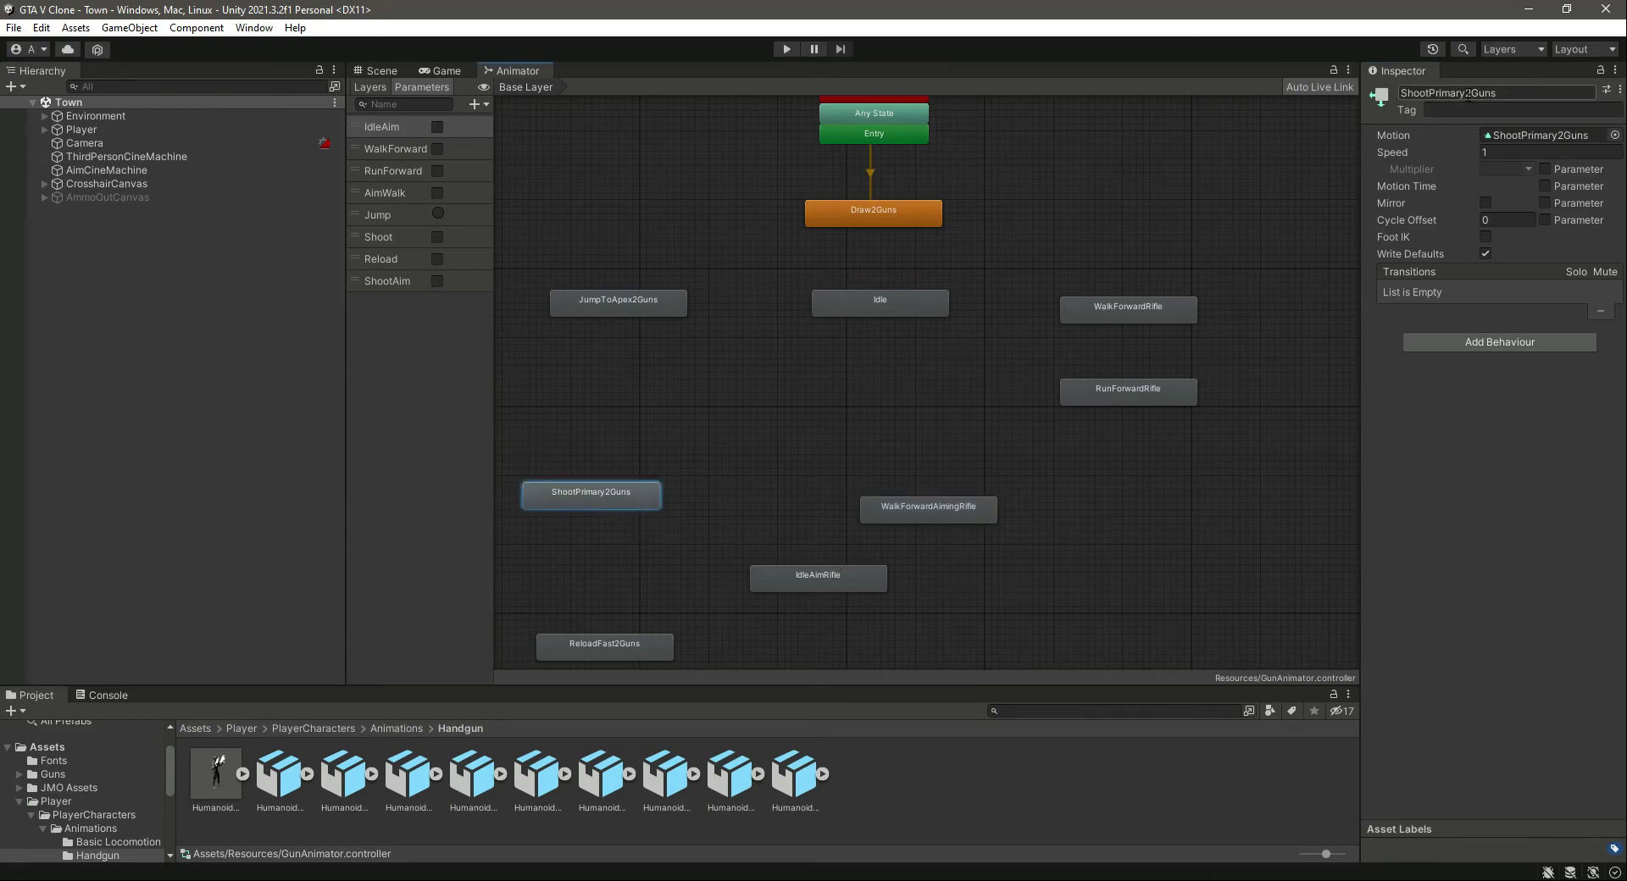
{"action": "type", "text": "Rifle"}
{"action": "key", "text": "Return"}
- Rename JumpToApex2Guns to JumpToApexRifle and ReloadFast2Guns to ReloadRifle
{"action": "left_click", "coordinate": [649, 311]}
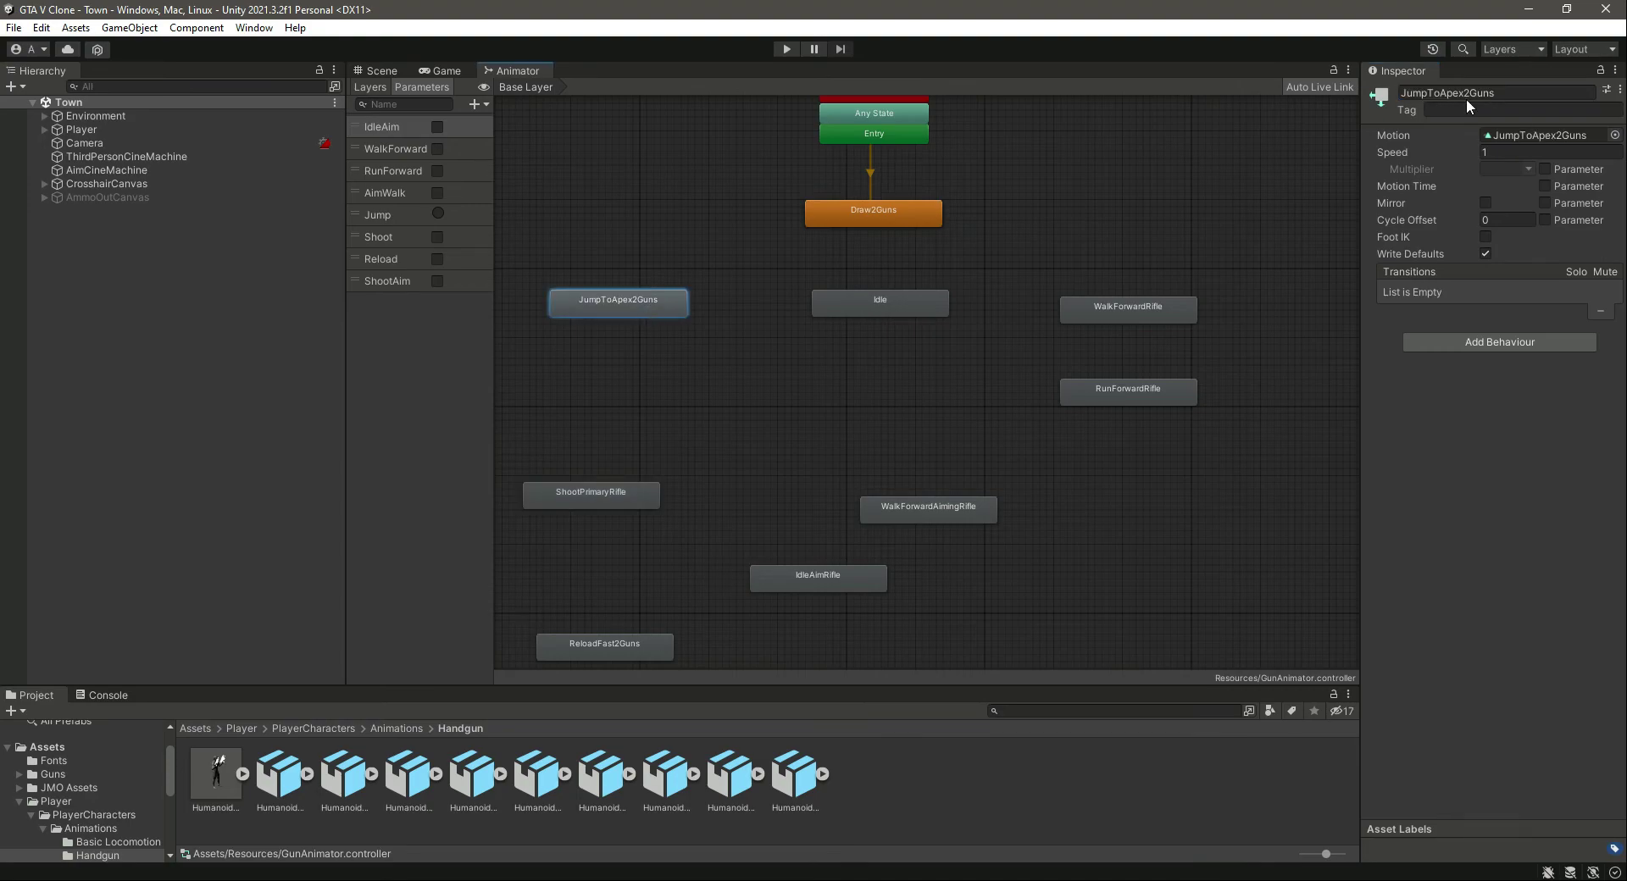
{"action": "left_click_drag", "start_coordinate": [1458, 93], "coordinate": [1502, 97]}
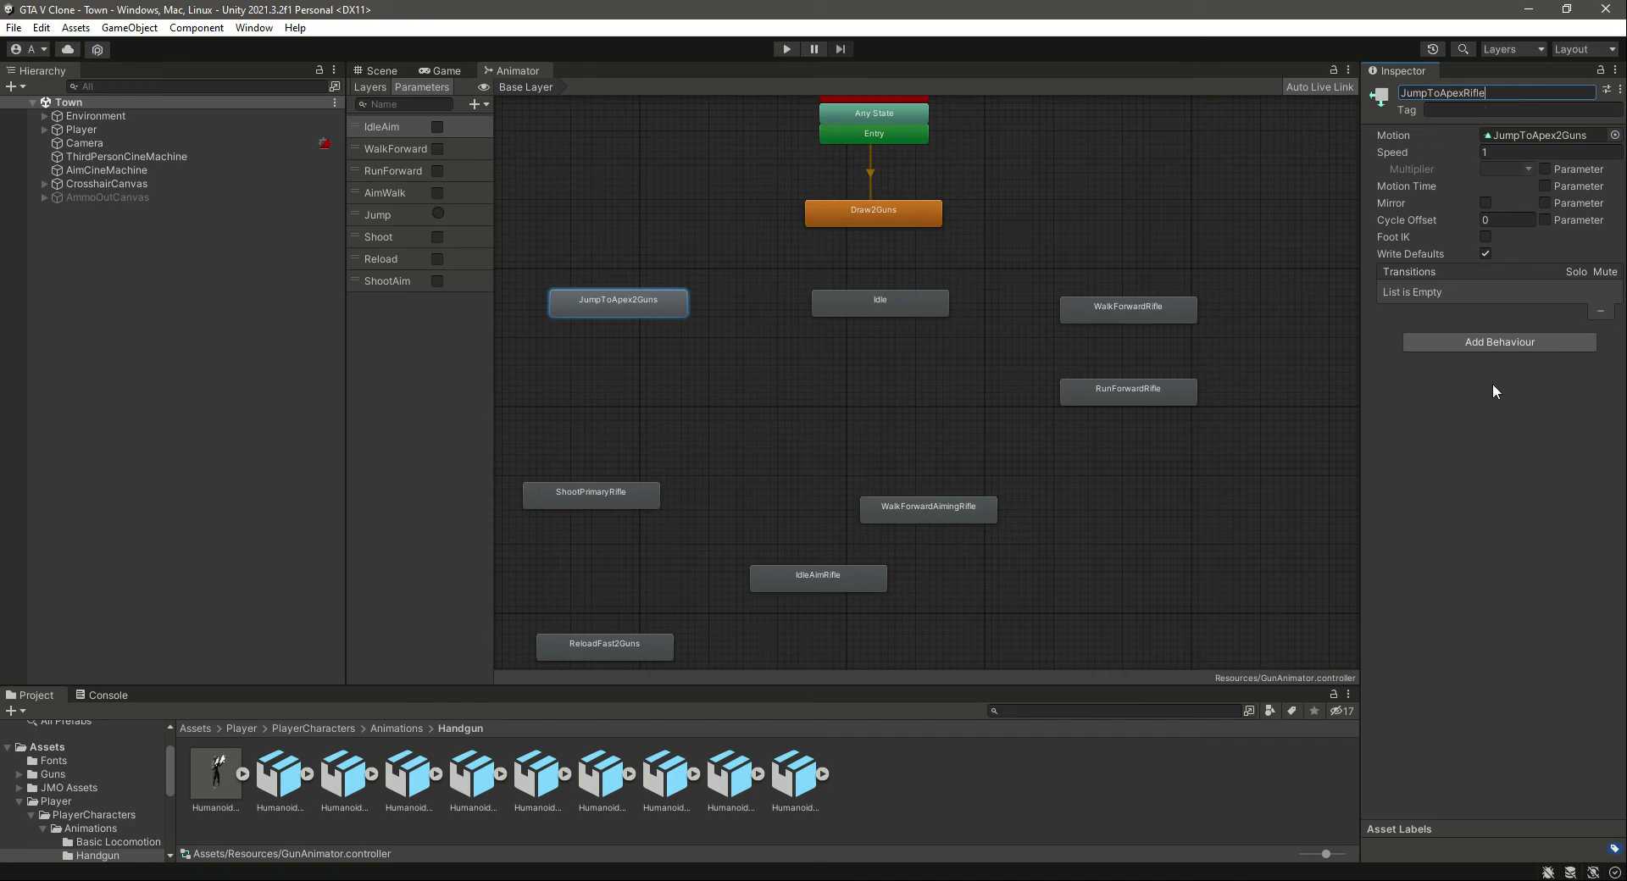
{"action": "type", "text": "xRifle"}
{"action": "left_click", "coordinate": [642, 642]}
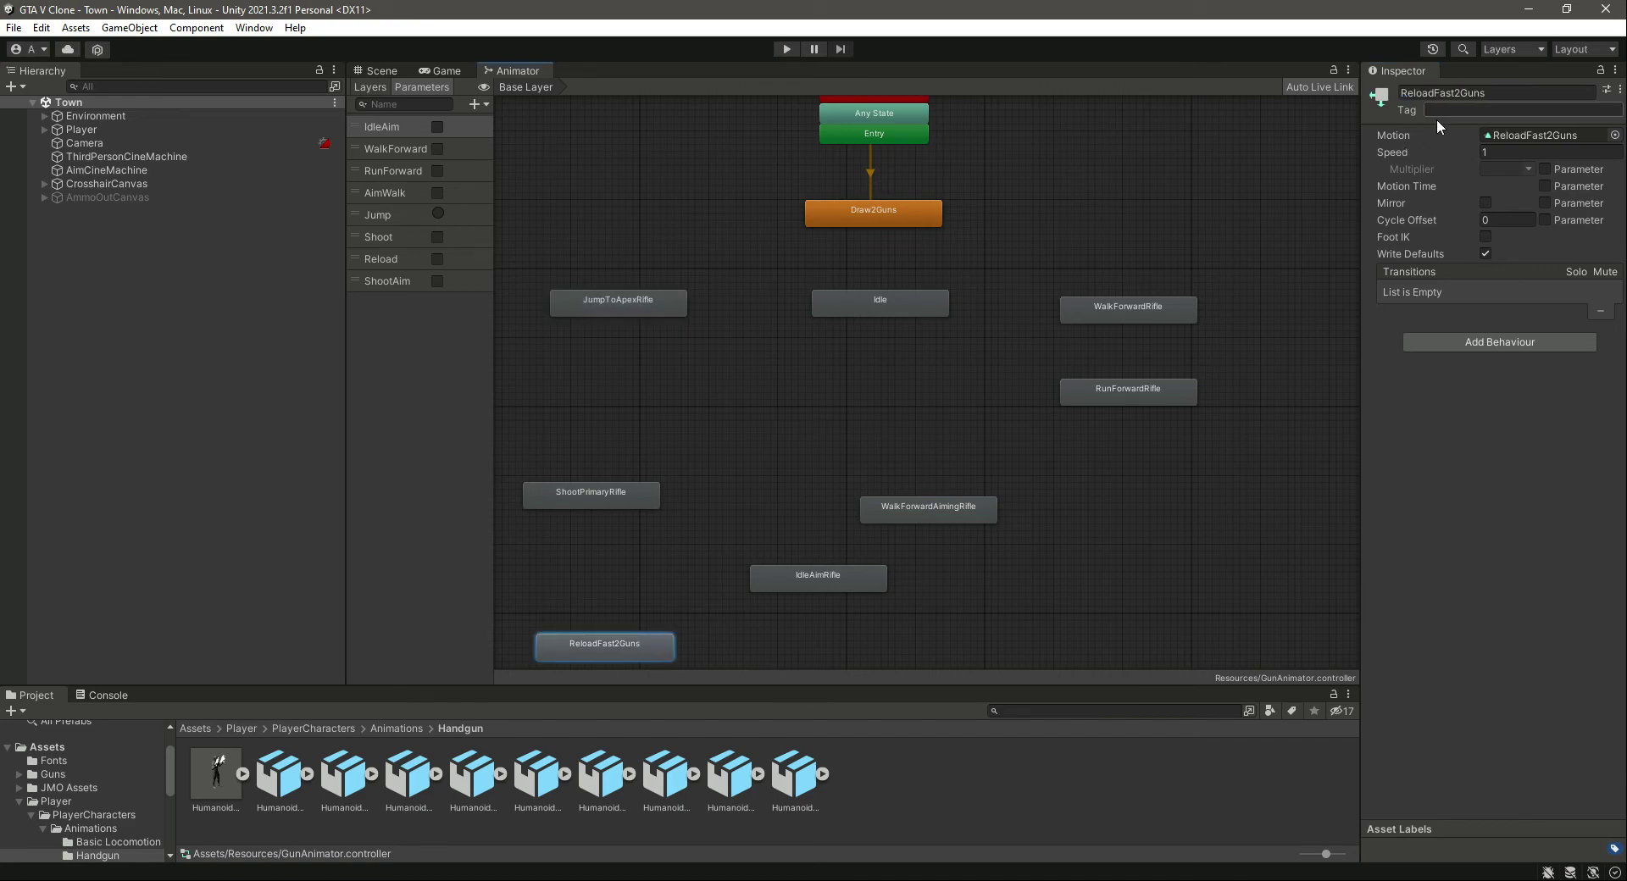
{"action": "left_click_drag", "start_coordinate": [1456, 93], "coordinate": [1514, 93]}
{"action": "key", "text": "BackSpace"}
{"action": "key", "text": "BackSpace"}
{"action": "key", "text": "BackSpace"}
{"action": "key", "text": "BackSpace"}
{"action": "key", "text": "BackSpace"}
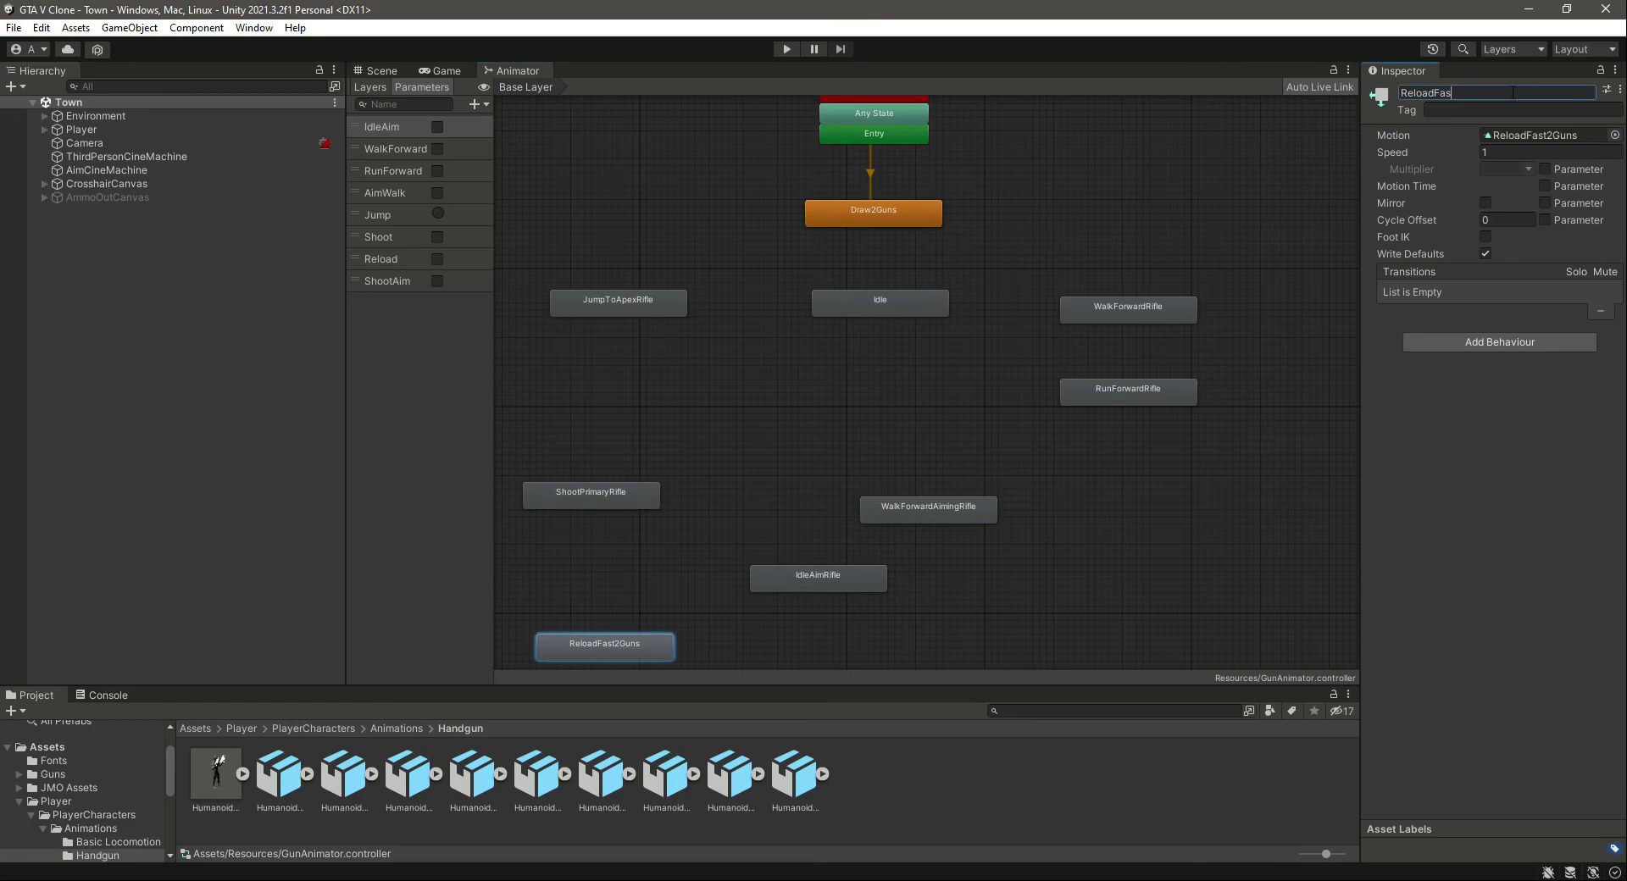
{"action": "type", "text": "RIfle"}
{"action": "key", "text": "Return"}
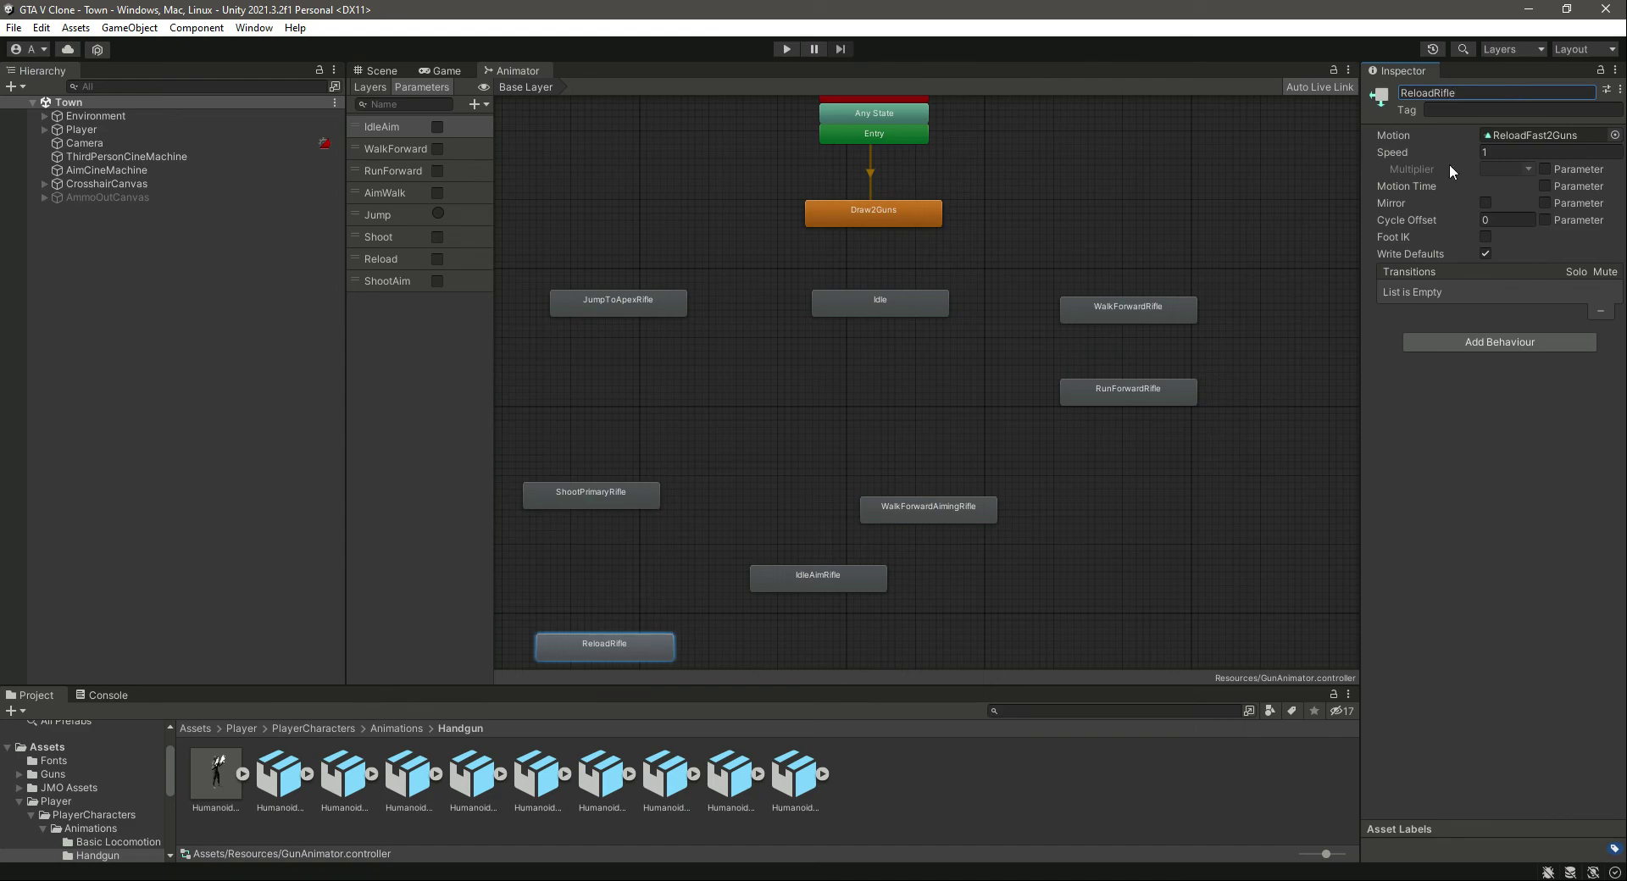